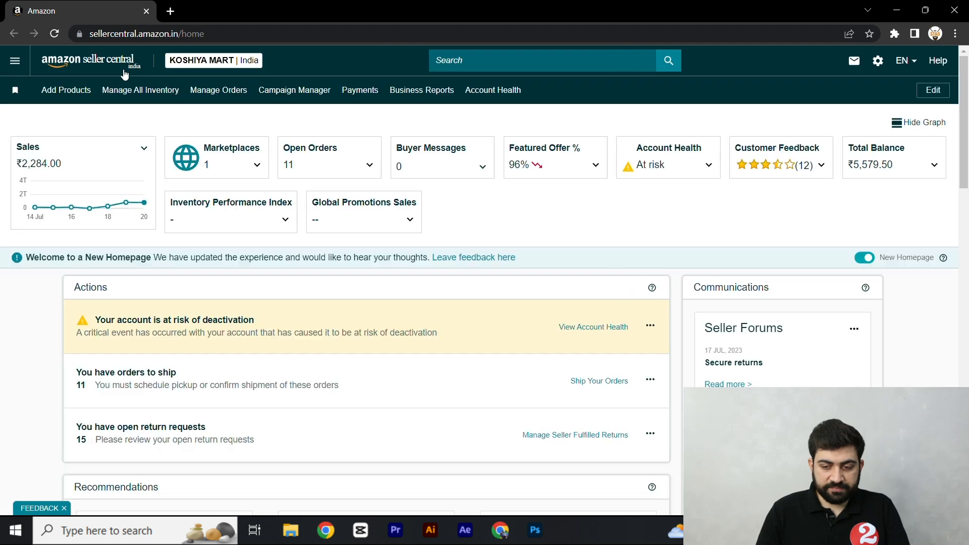
Go from Seller Central to the Campaign Manager's sponsored ads reports and start a new report.
click(13, 69)
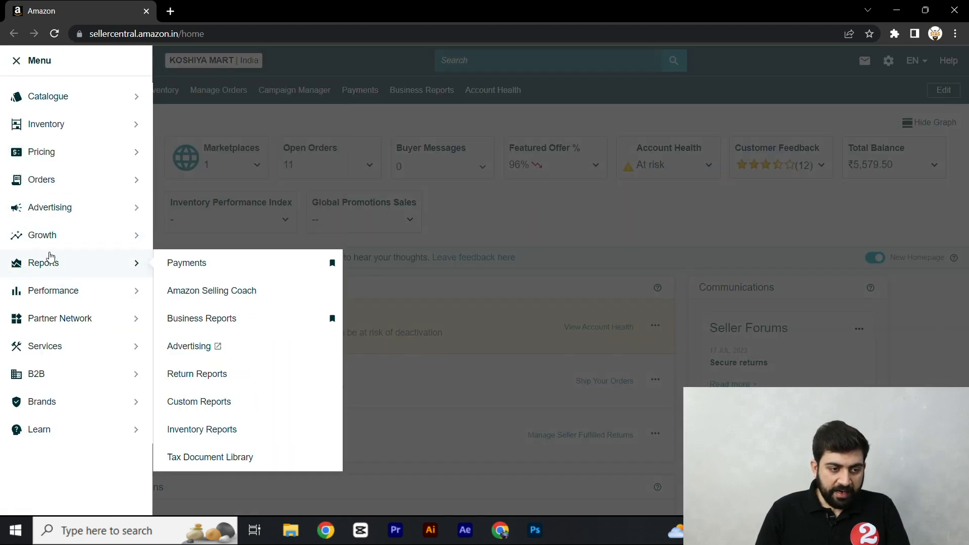
click(66, 209)
click(233, 217)
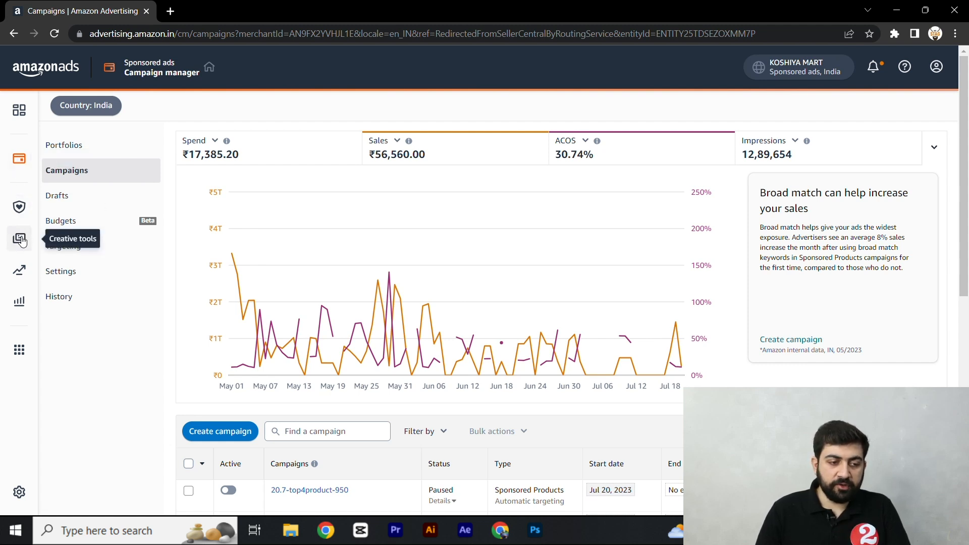
click(22, 303)
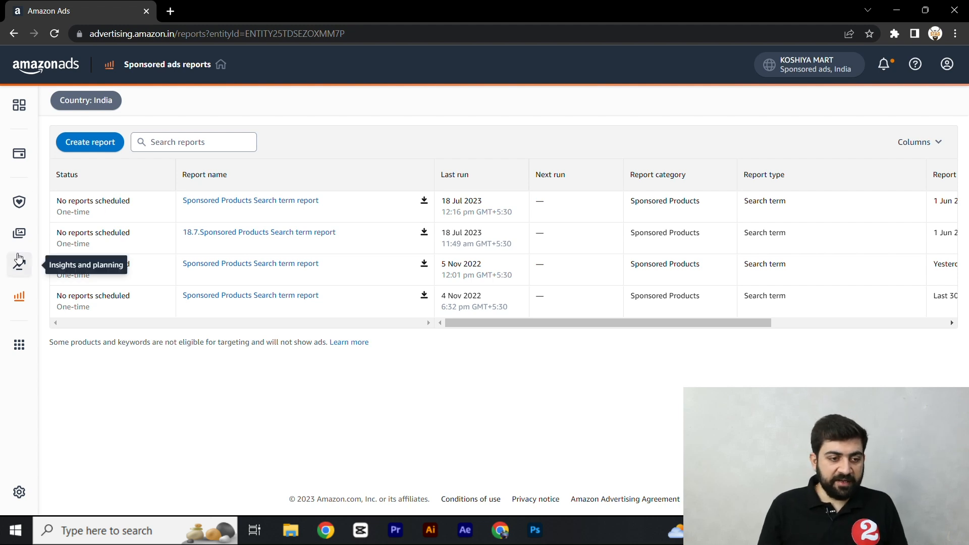
click(86, 149)
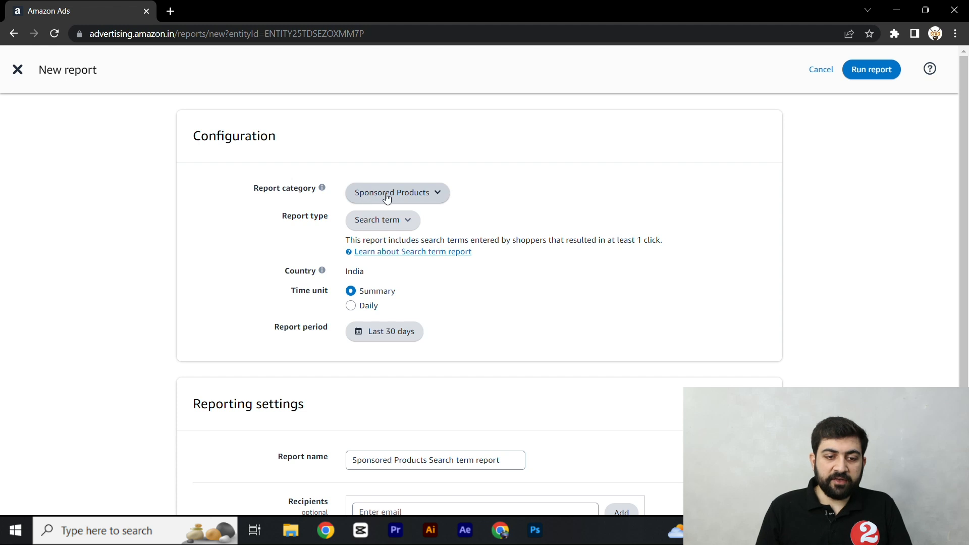
Configure the report with the Sponsored Products category and the Search term report type.
click(405, 198)
click(401, 194)
click(388, 222)
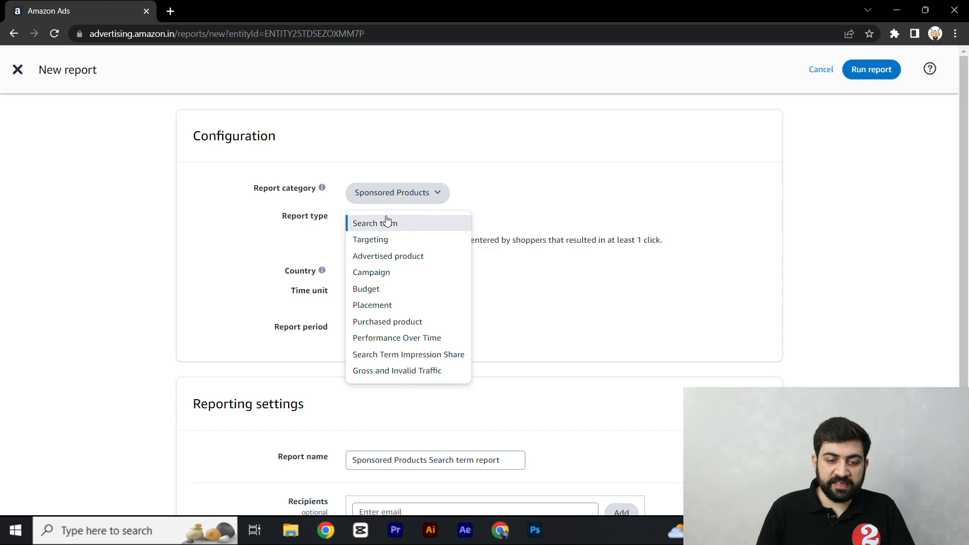
click(384, 240)
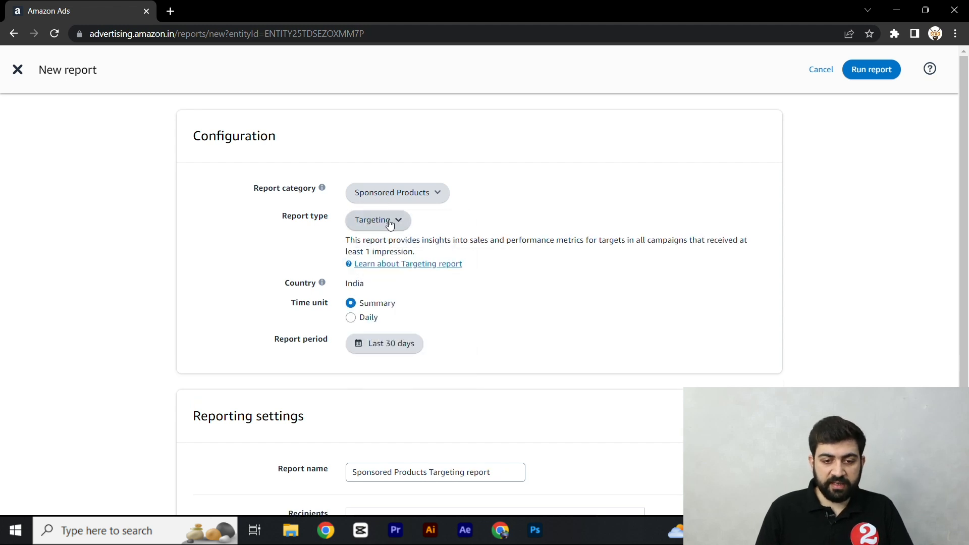
click(391, 222)
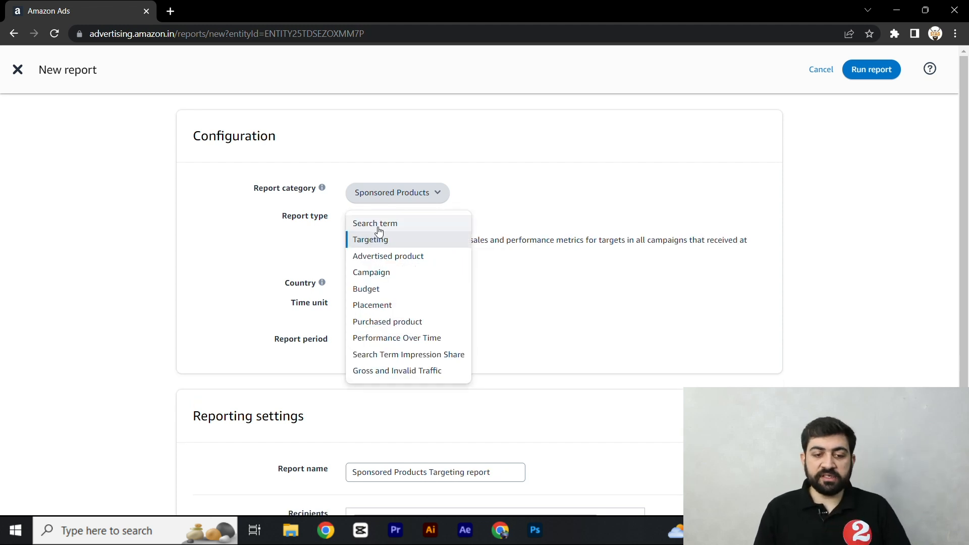
click(379, 224)
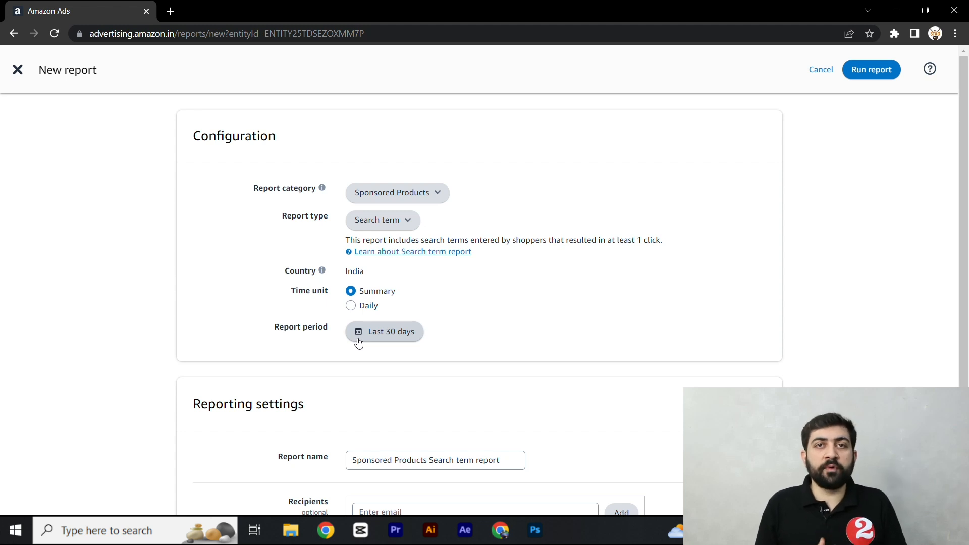
Set the report period to 16 May 2023 - 20 July 2023 and save it.
scroll(358, 343, down, 3)
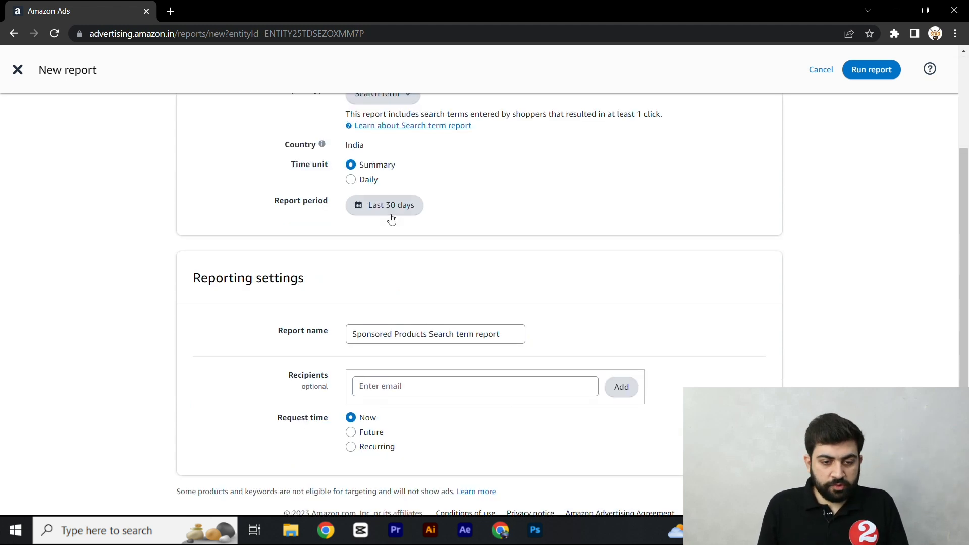
click(391, 211)
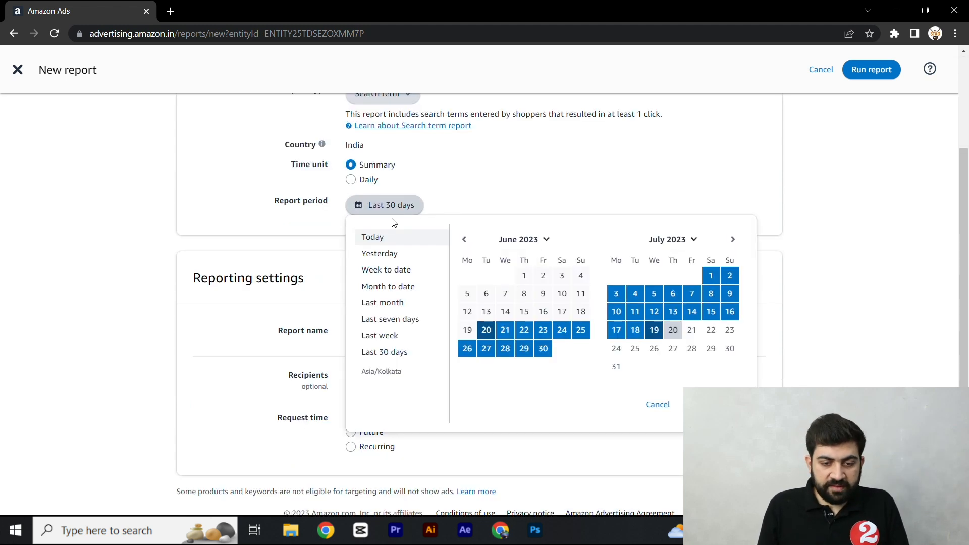
click(465, 239)
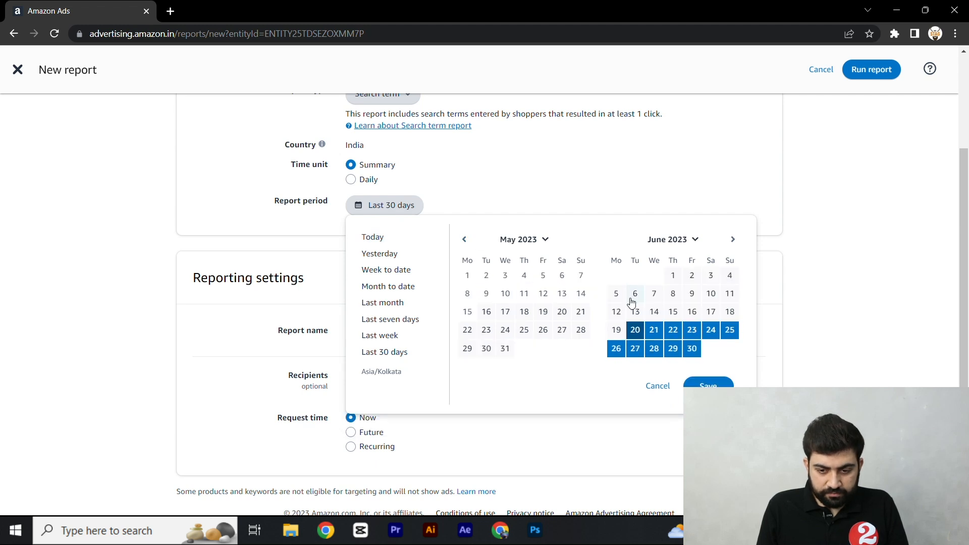
click(673, 276)
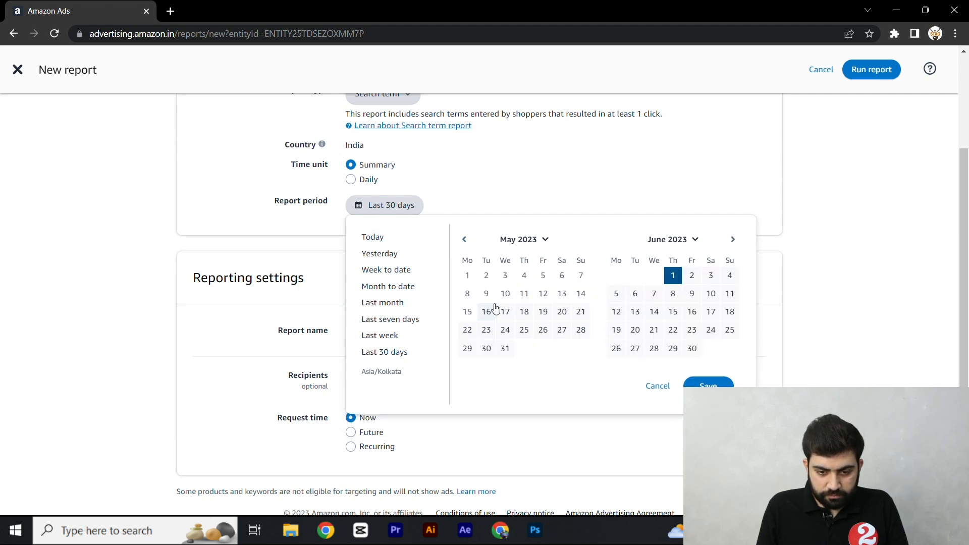
click(732, 240)
click(673, 330)
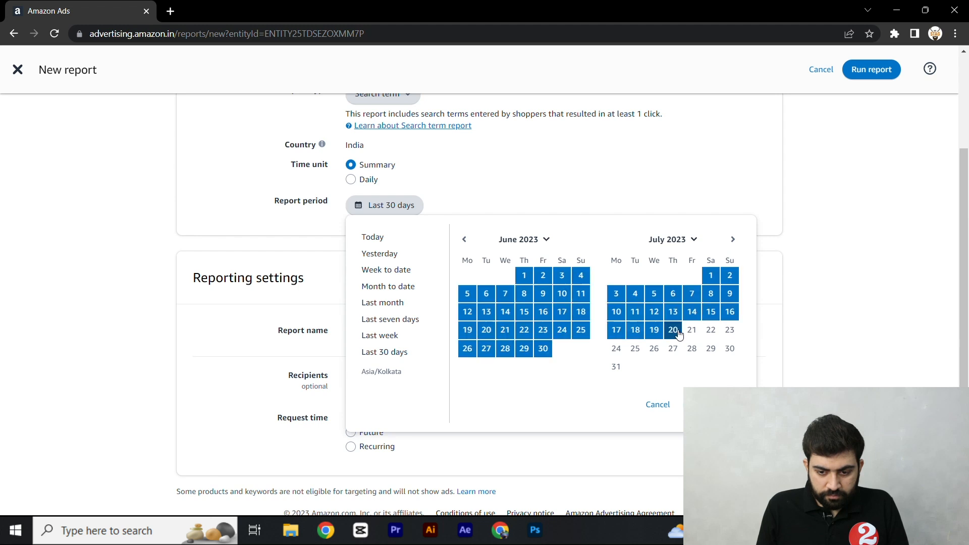
click(711, 404)
Leave the recipients empty, keep the request time at Now and run the report.
scroll(390, 319, down, 1)
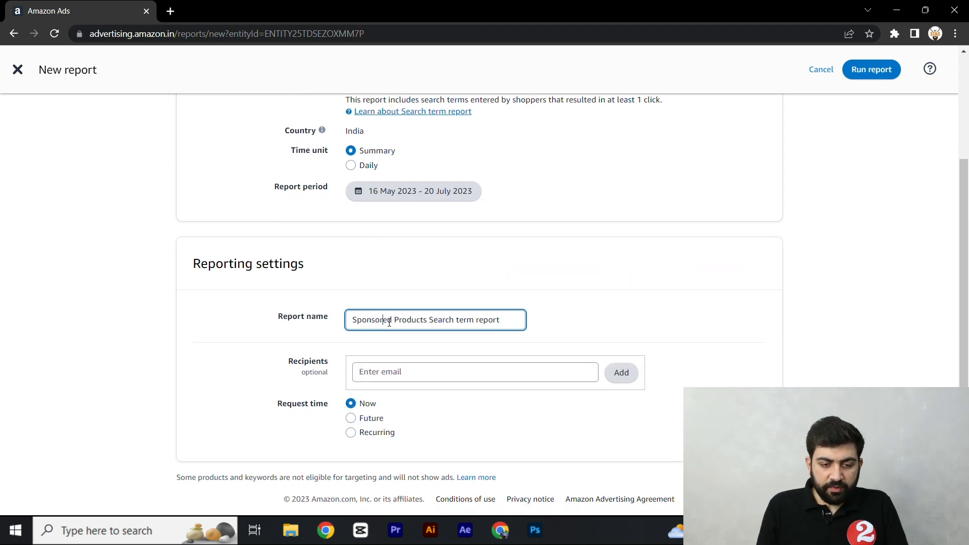
click(389, 374)
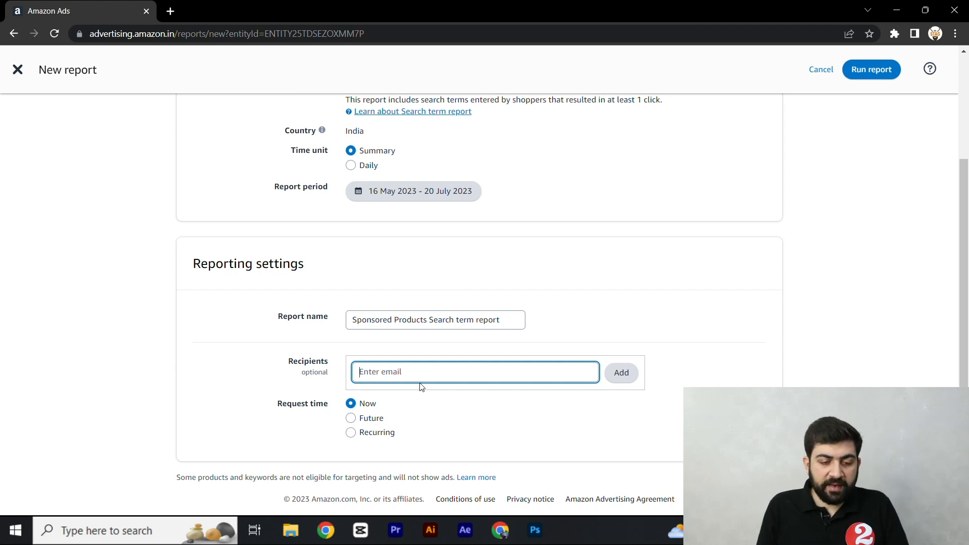
triple_click(290, 405)
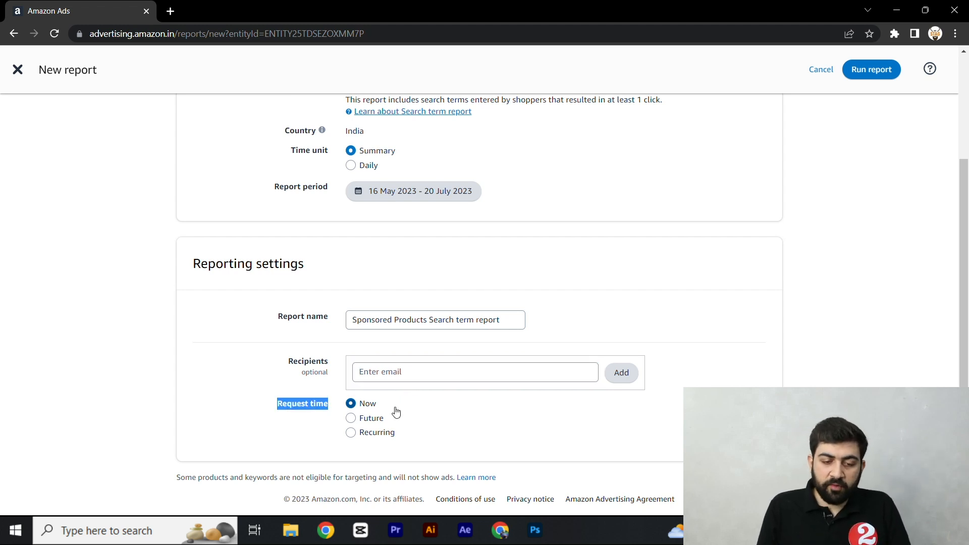
click(398, 433)
click(372, 407)
scroll(830, 201, up, 3)
click(872, 69)
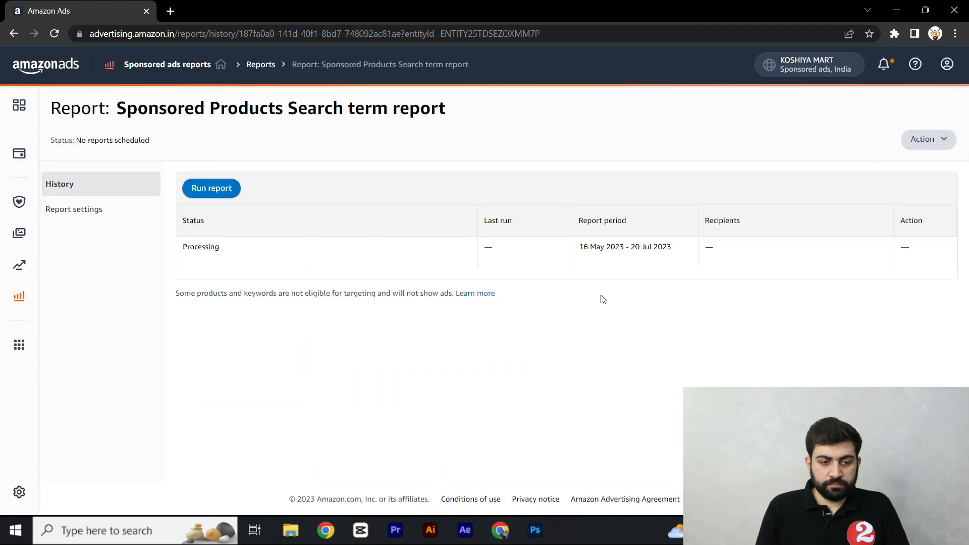
Refresh the report history until processing finishes, and open the downloaded search term report in Excel.
click(55, 34)
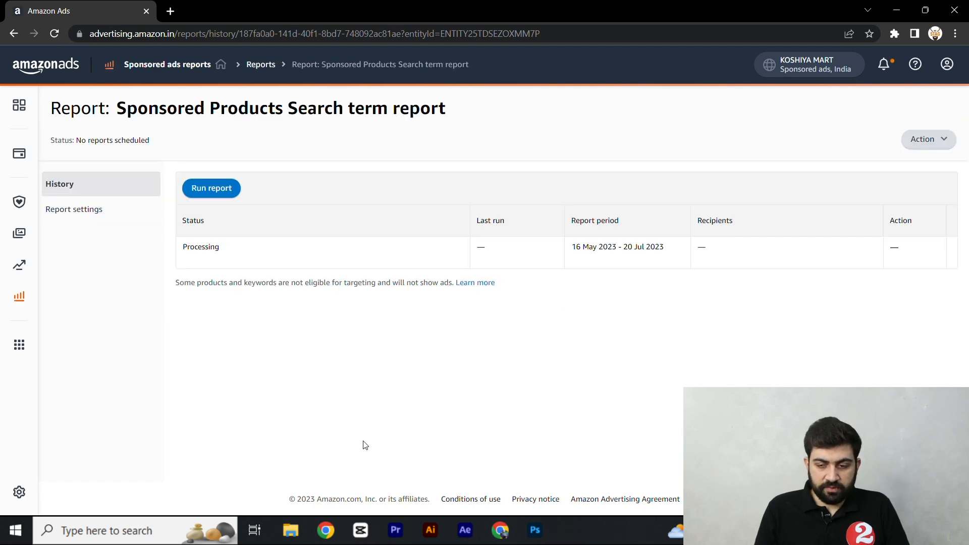
click(55, 34)
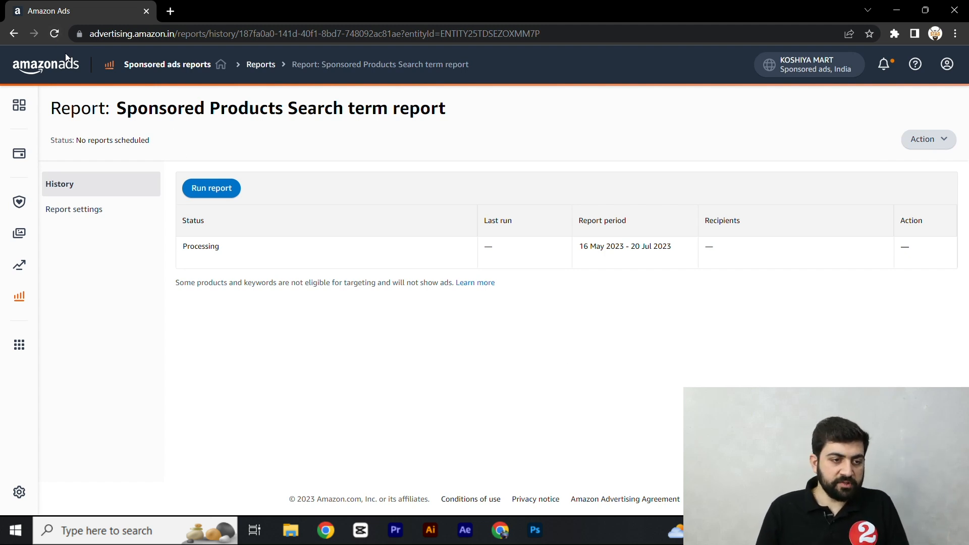
click(54, 33)
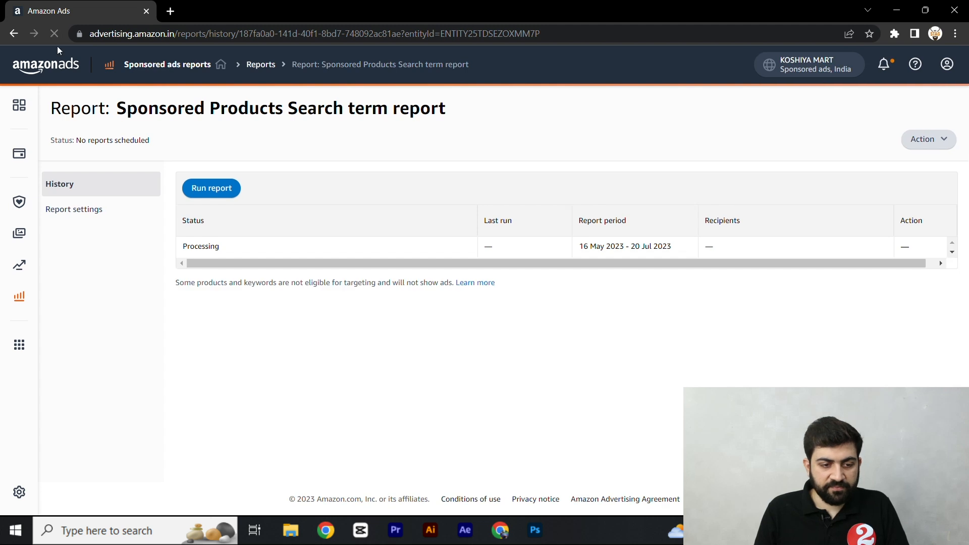
drag(195, 262, 162, 268)
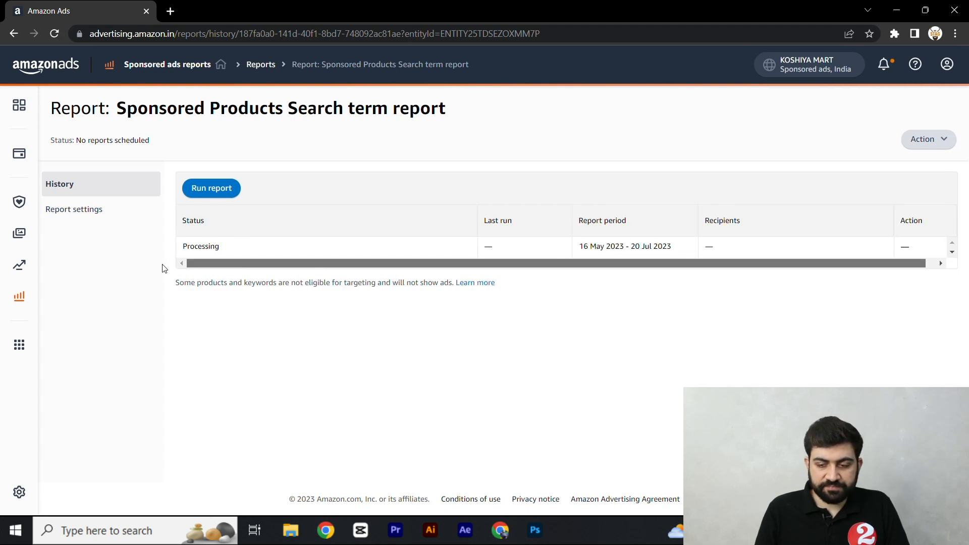
click(54, 34)
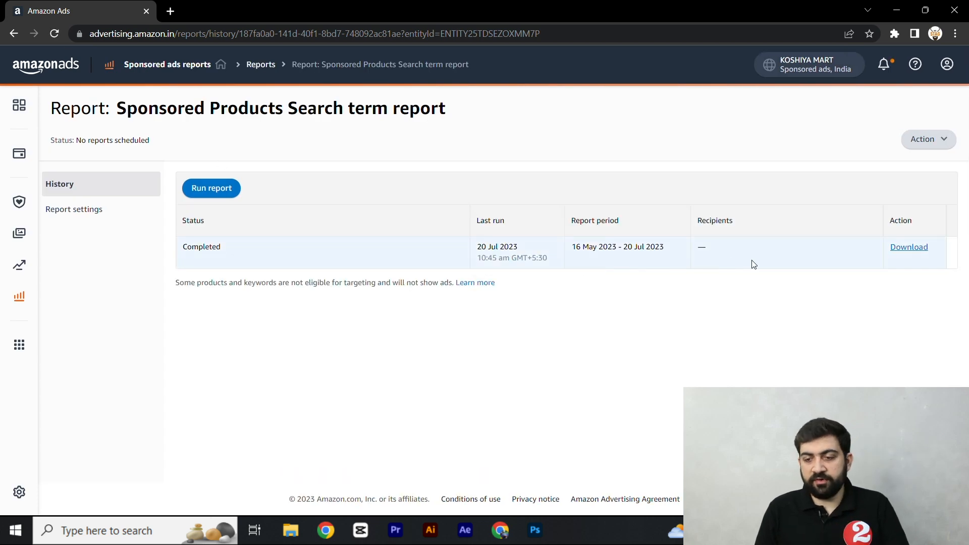
click(917, 252)
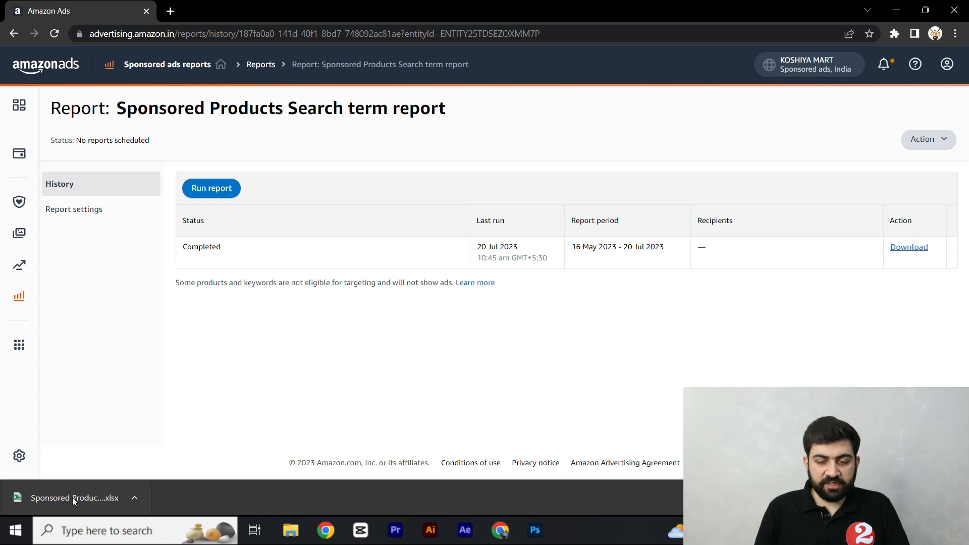
click(72, 498)
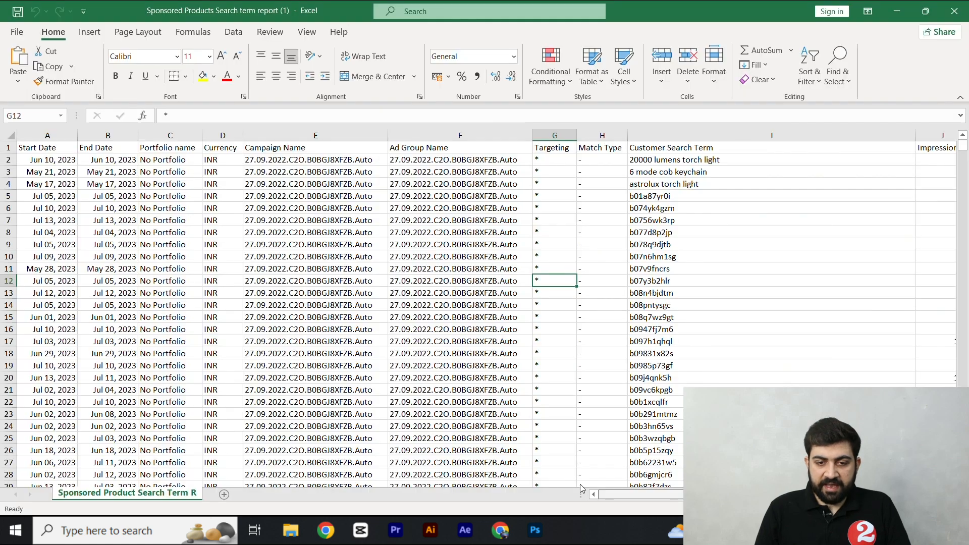
Look through the report's columns, examining Impressions, Clicks and Click-Thru Rate (CTR) for the customer search terms.
scroll(580, 483, right, 6)
scroll(575, 484, right, 1)
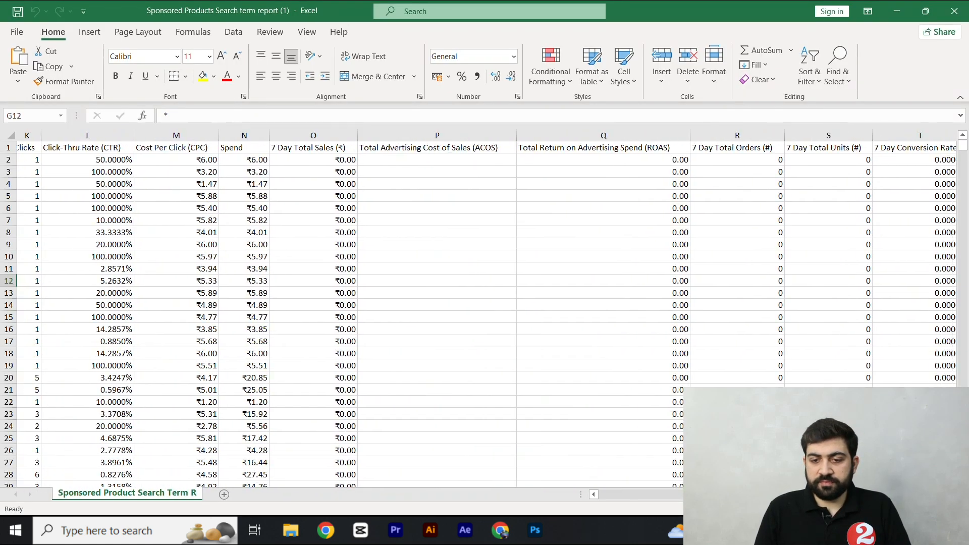
scroll(576, 484, left, 6)
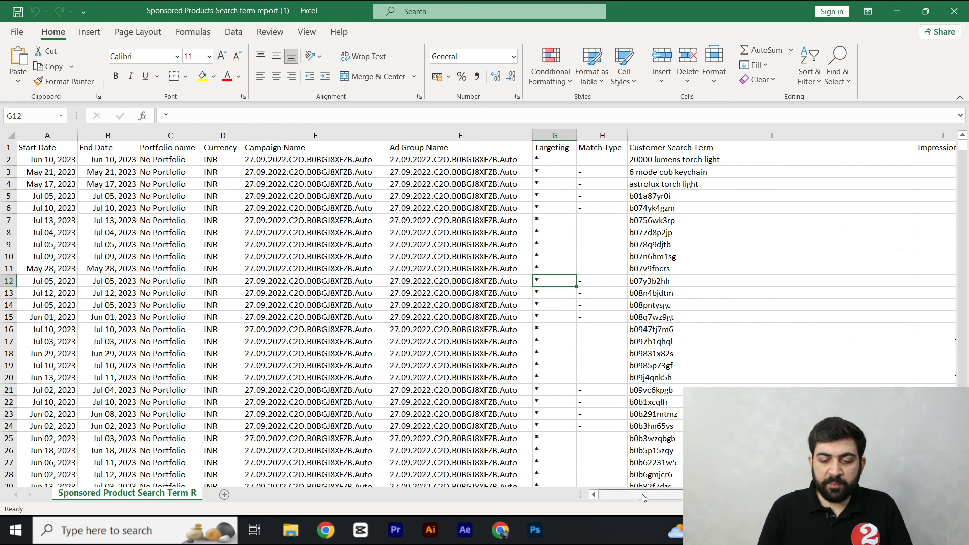
scroll(645, 494, right, 5)
scroll(601, 263, right, 2)
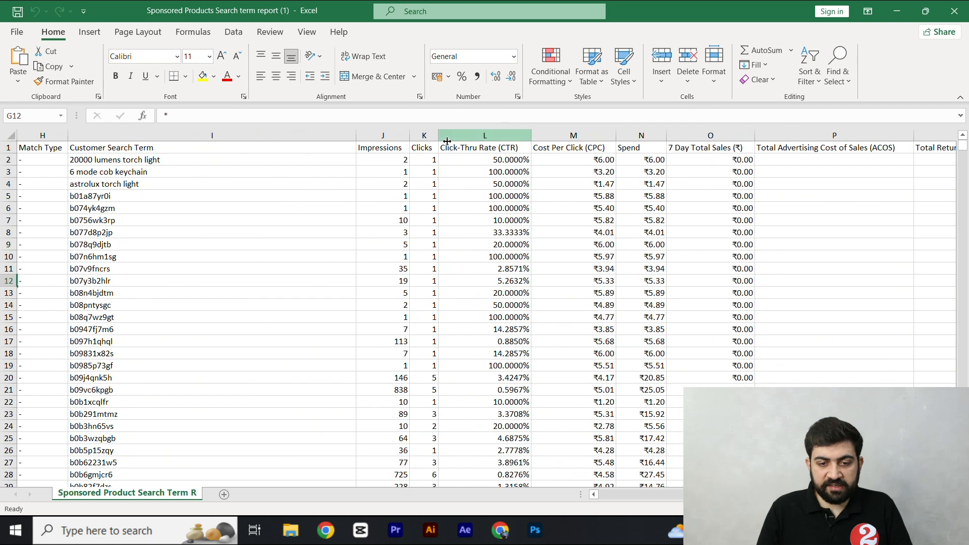
click(407, 138)
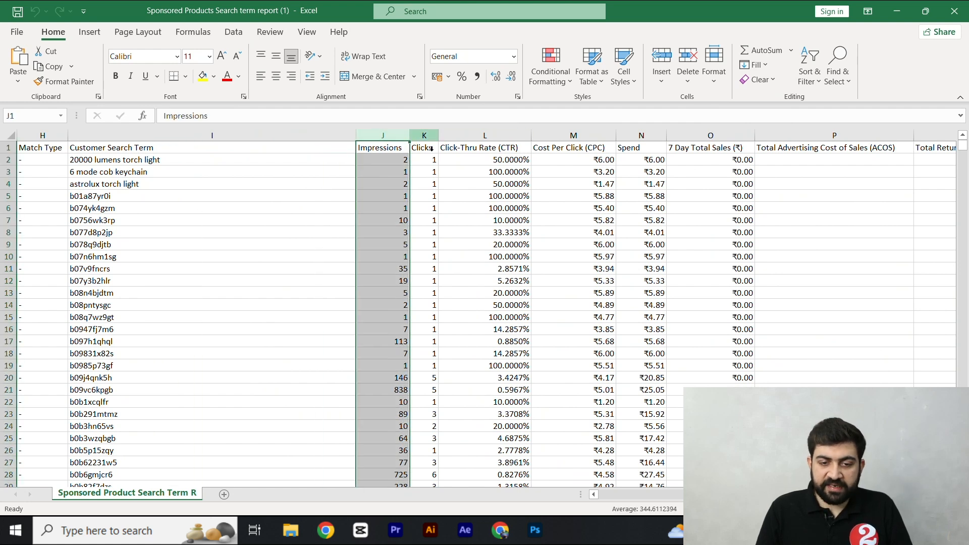
click(424, 137)
click(482, 136)
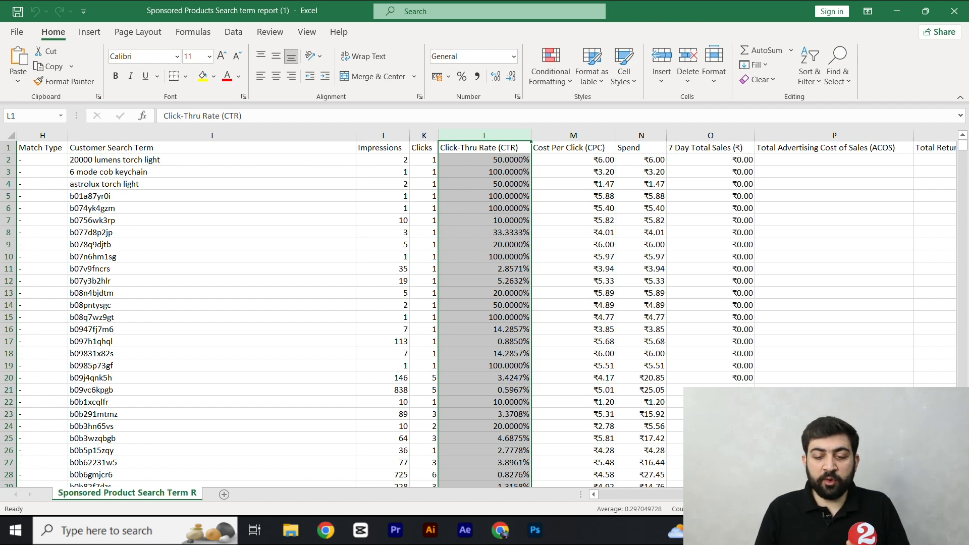
Examine the 7 Day Advertised SKU Sales column, and return to the Impressions, Clicks and CTR columns.
scroll(486, 309, right, 6)
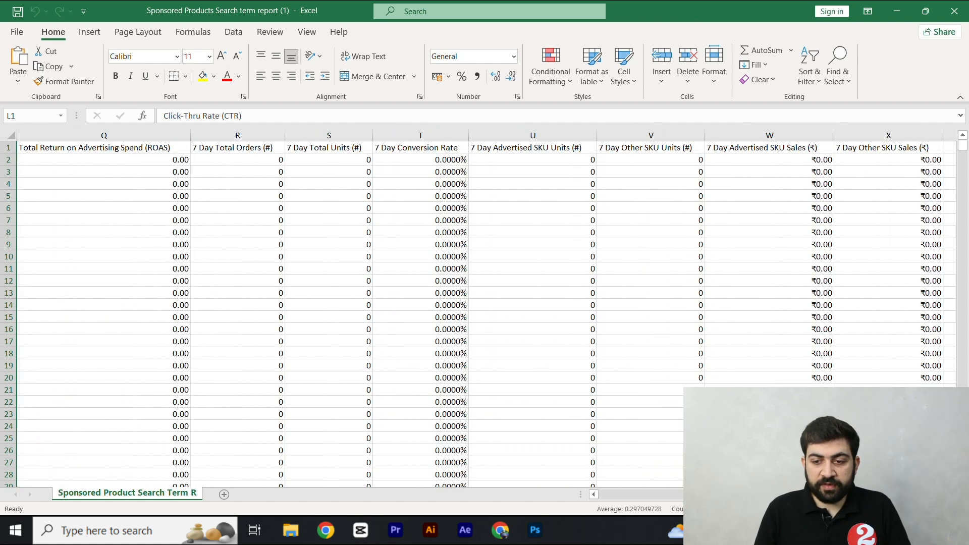
click(784, 137)
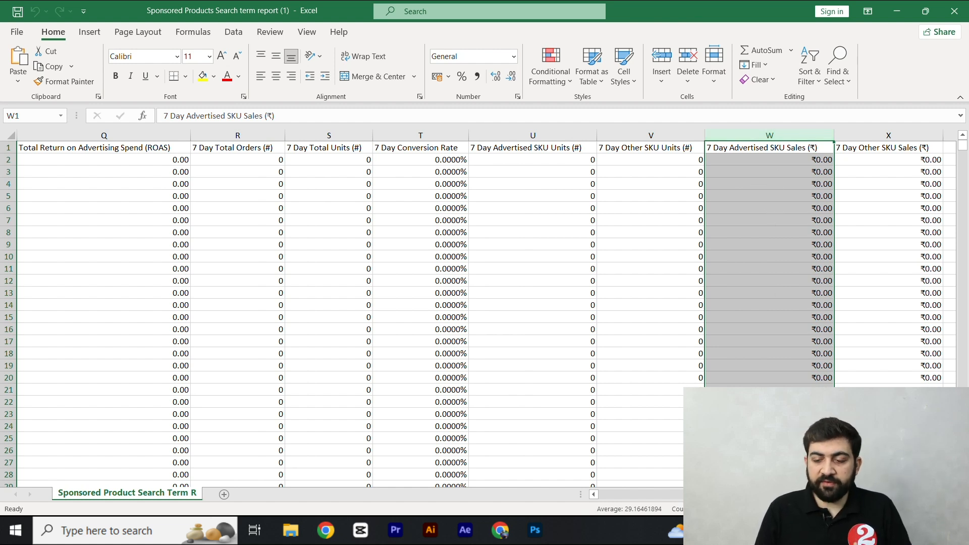
scroll(486, 309, left, 6)
scroll(486, 309, right, 1)
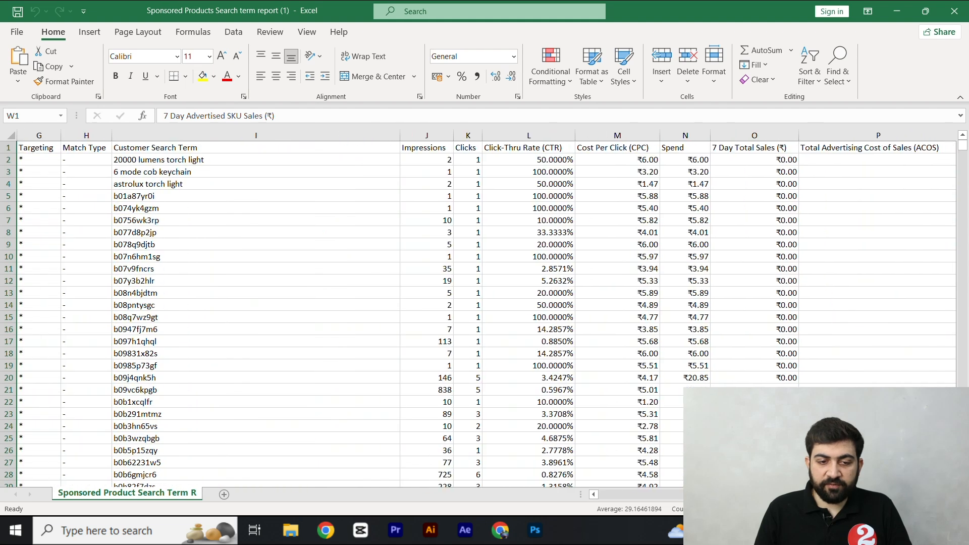
click(427, 135)
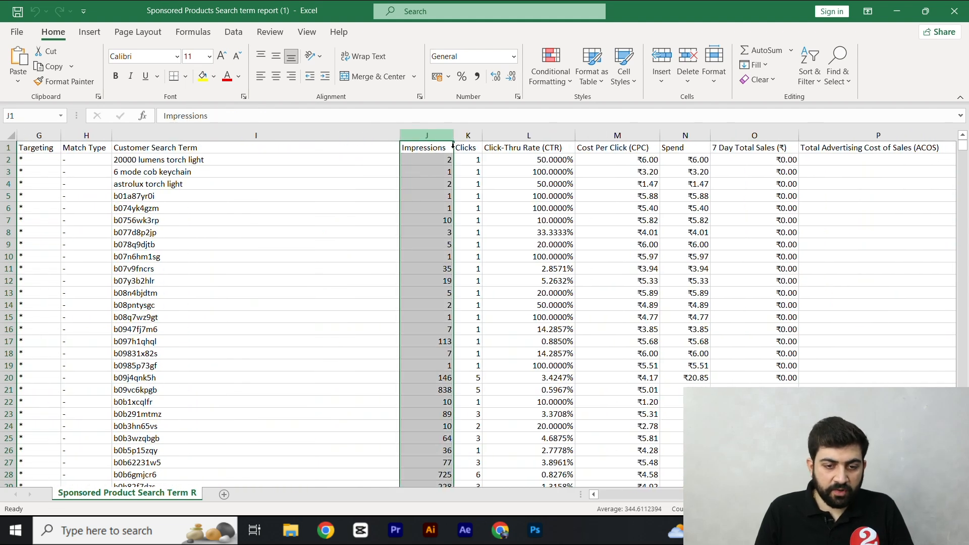
click(468, 135)
click(529, 135)
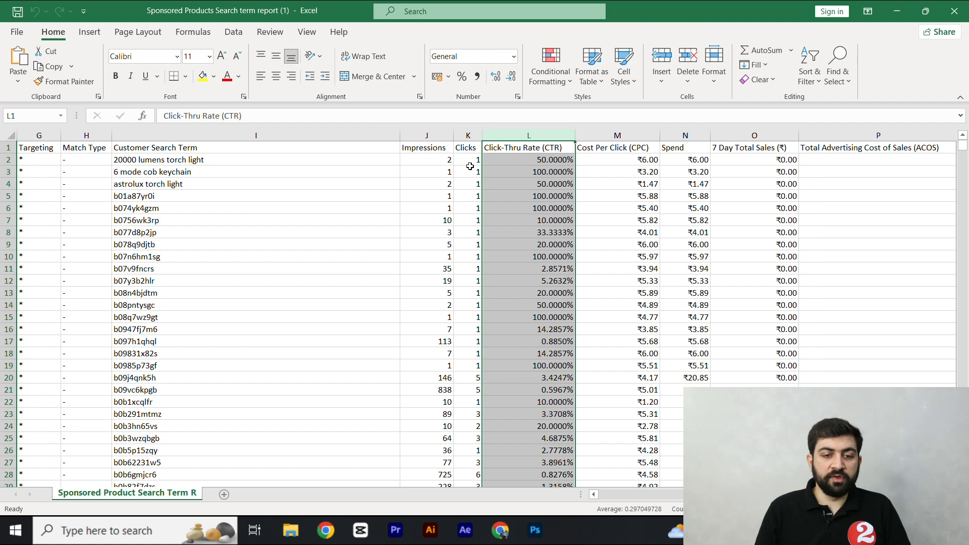
Sort the whole report table by Click-Thru Rate (CTR) from largest to smallest.
click(460, 220)
key(ctrl+a)
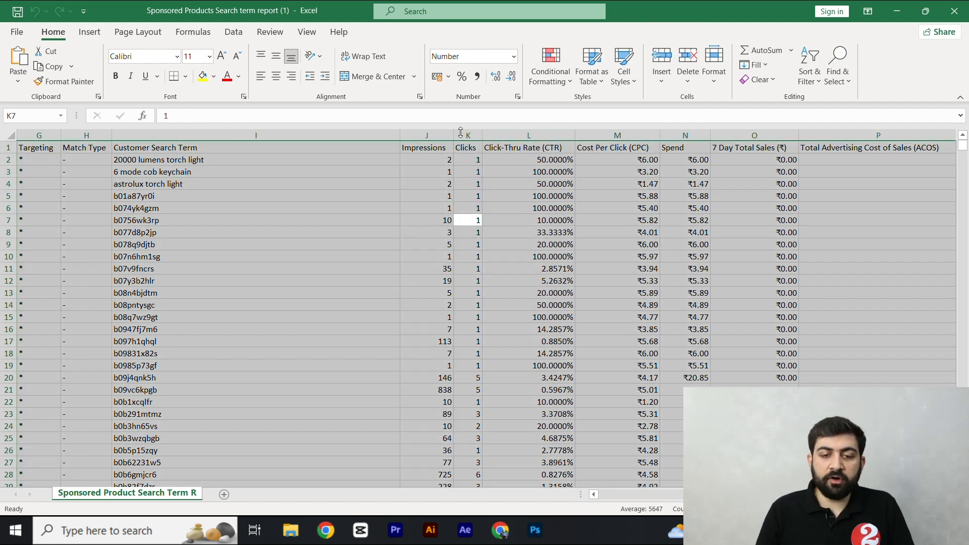
click(233, 31)
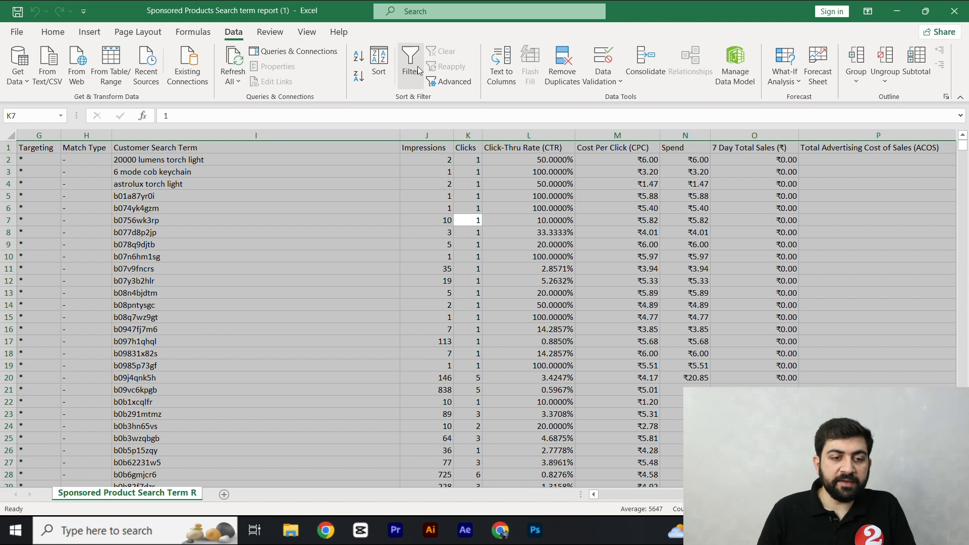
click(380, 72)
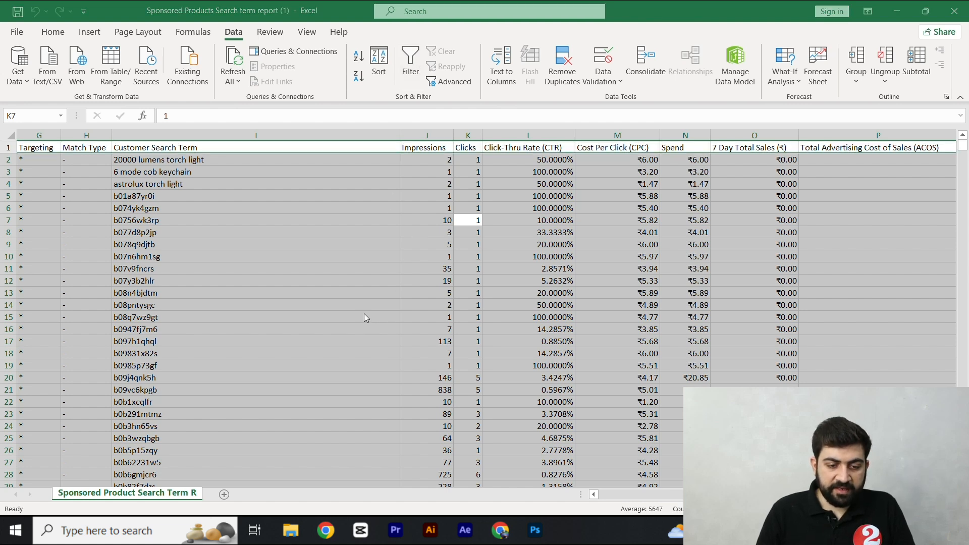
click(587, 333)
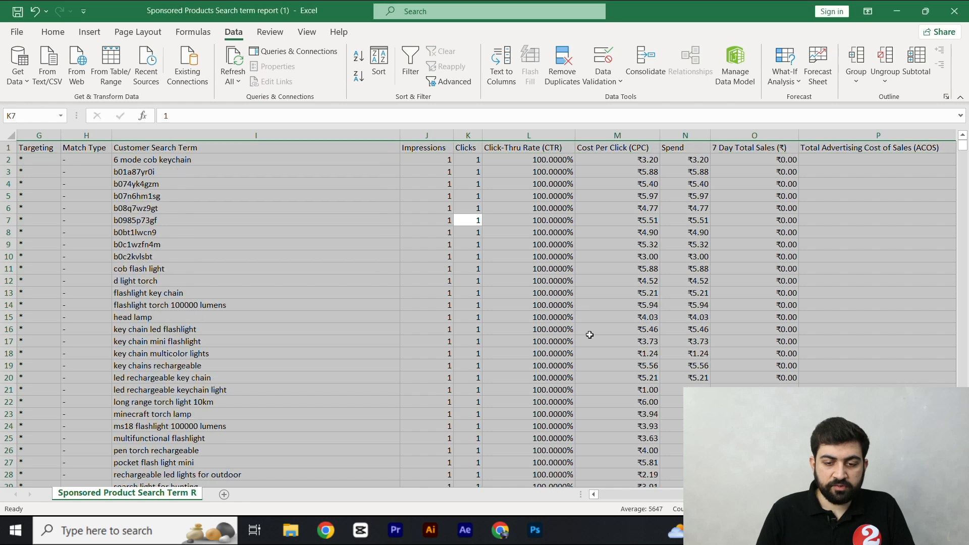
Clear the data of rows 738 to 1300, which hold the search terms with a CTR of 10% or less.
click(811, 379)
drag(962, 146, 962, 333)
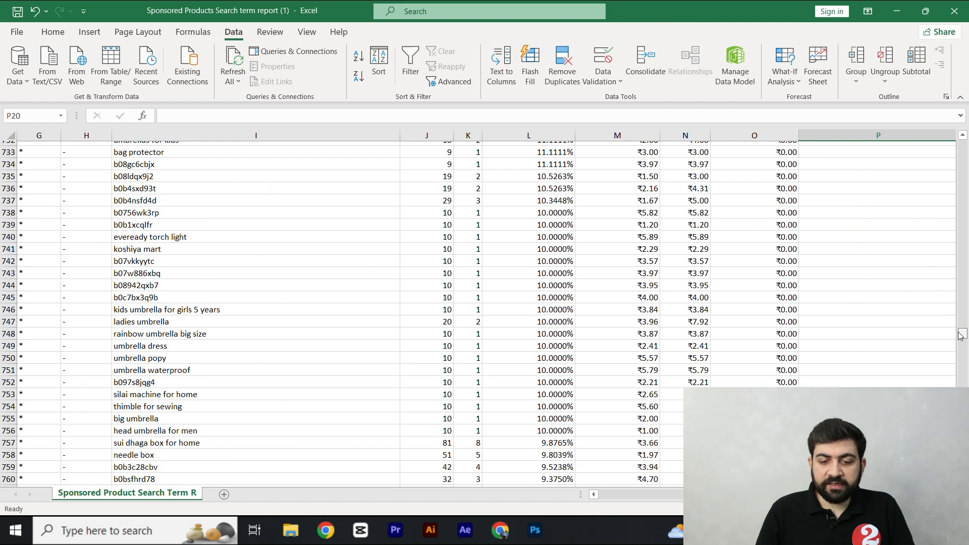
click(9, 220)
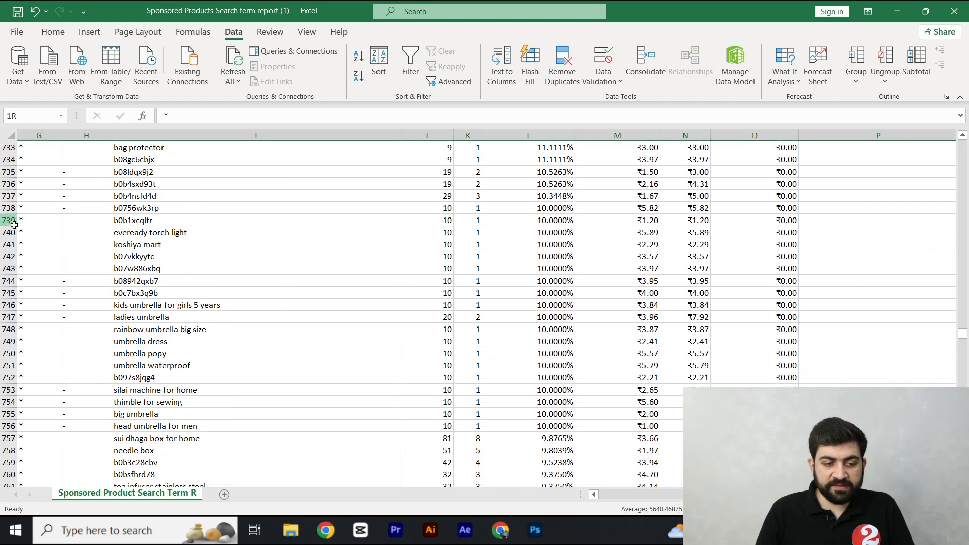
click(7, 207)
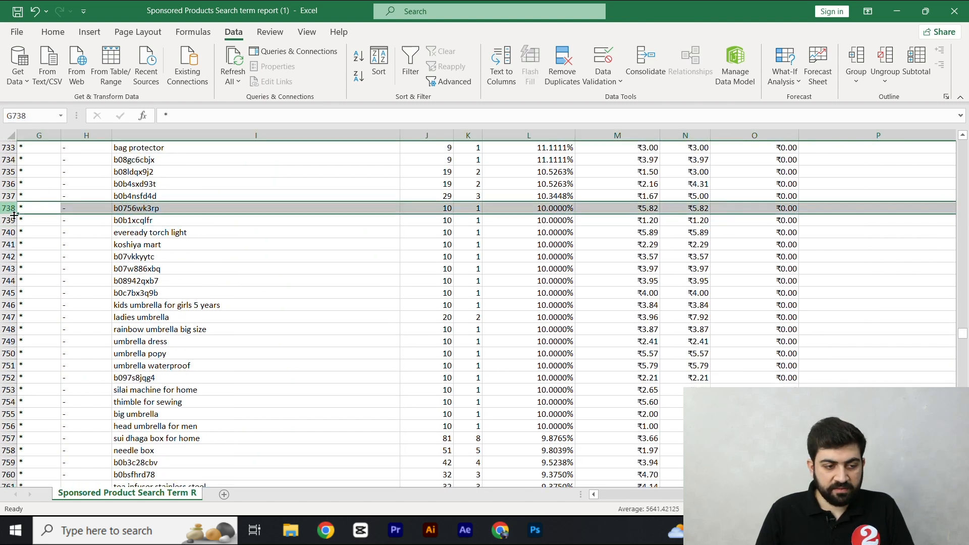
drag(963, 334, 963, 360)
drag(962, 431, 963, 475)
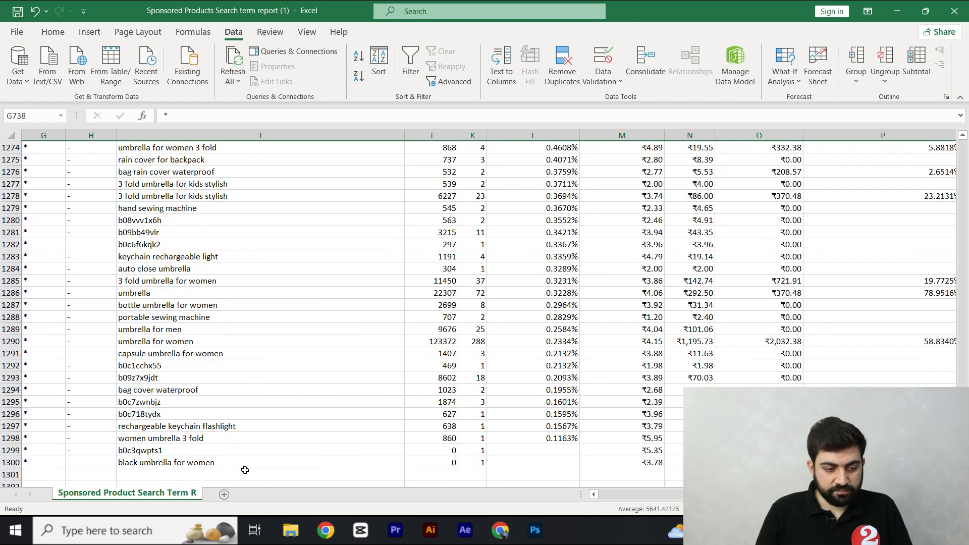
shift+click(15, 463)
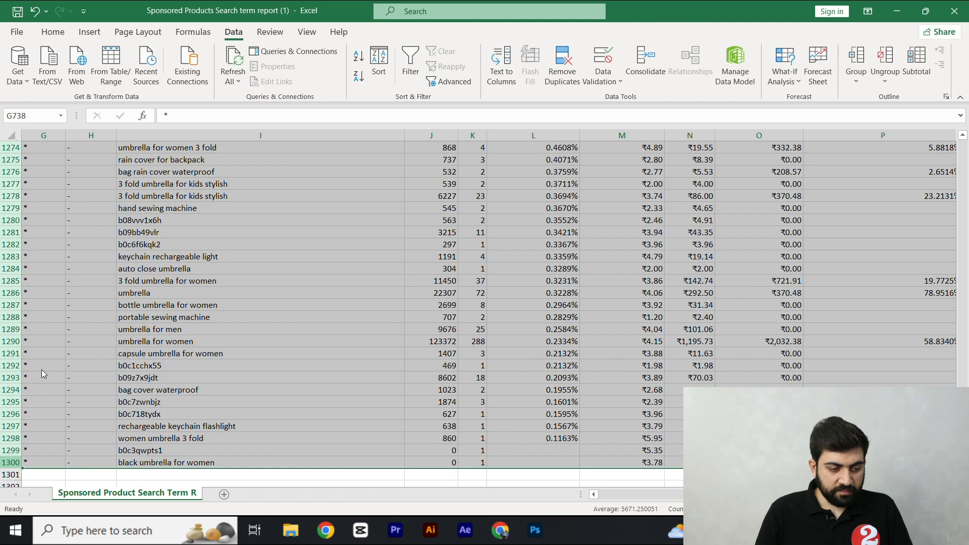
key(Delete)
click(176, 368)
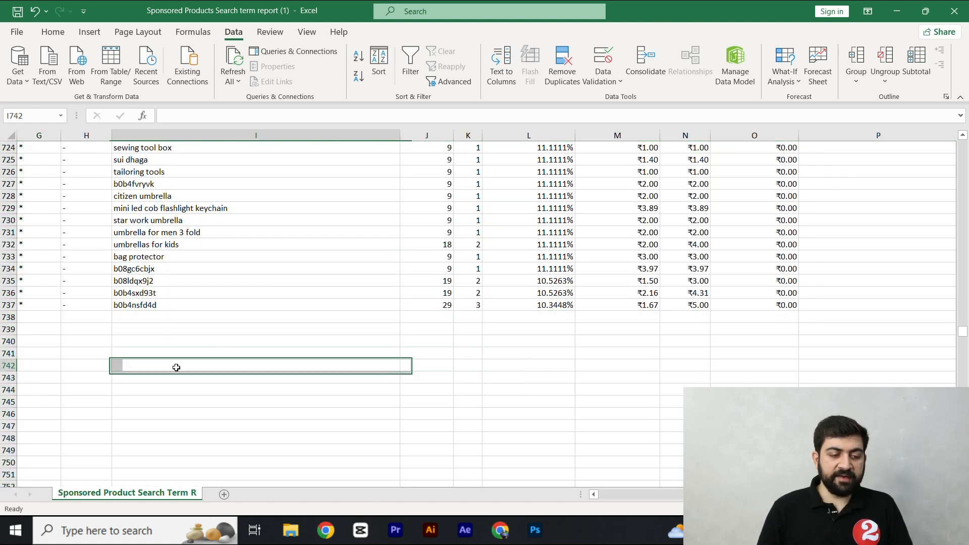
Sort the whole remaining table by Clicks from largest to smallest.
drag(962, 339, 962, 144)
click(341, 318)
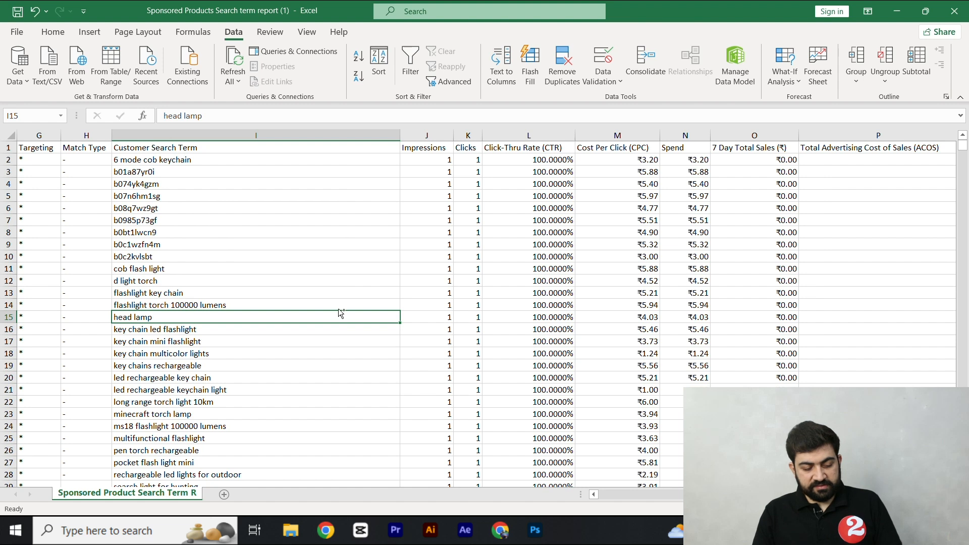
key(ctrl+a)
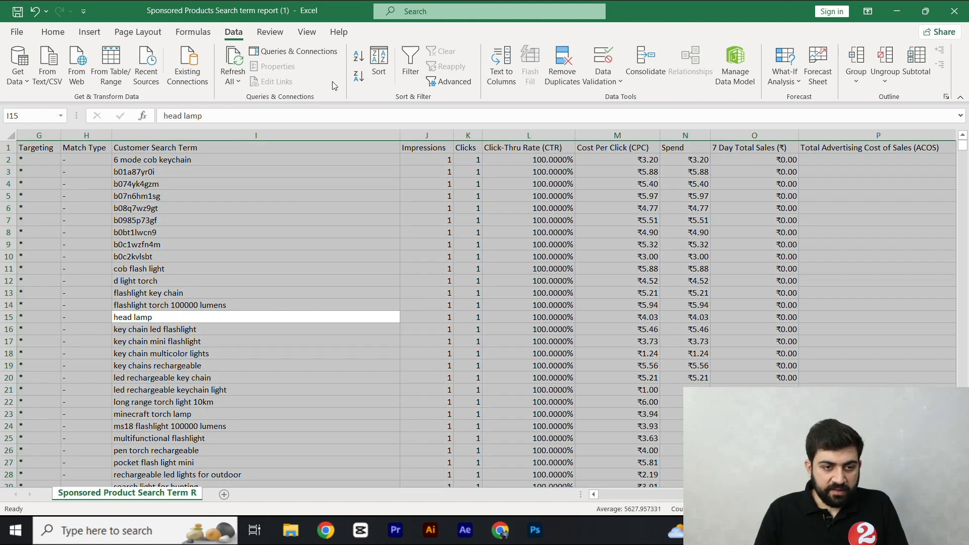
click(410, 63)
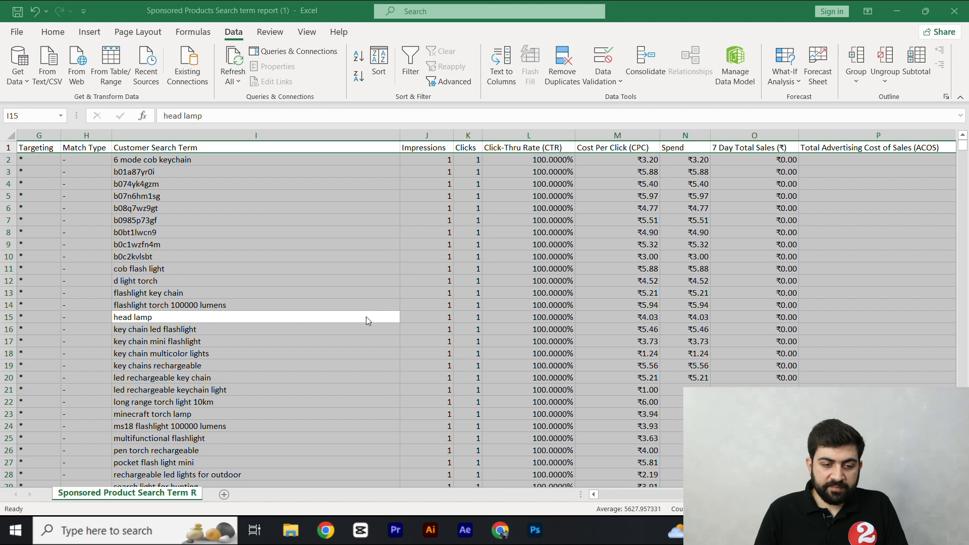
click(509, 330)
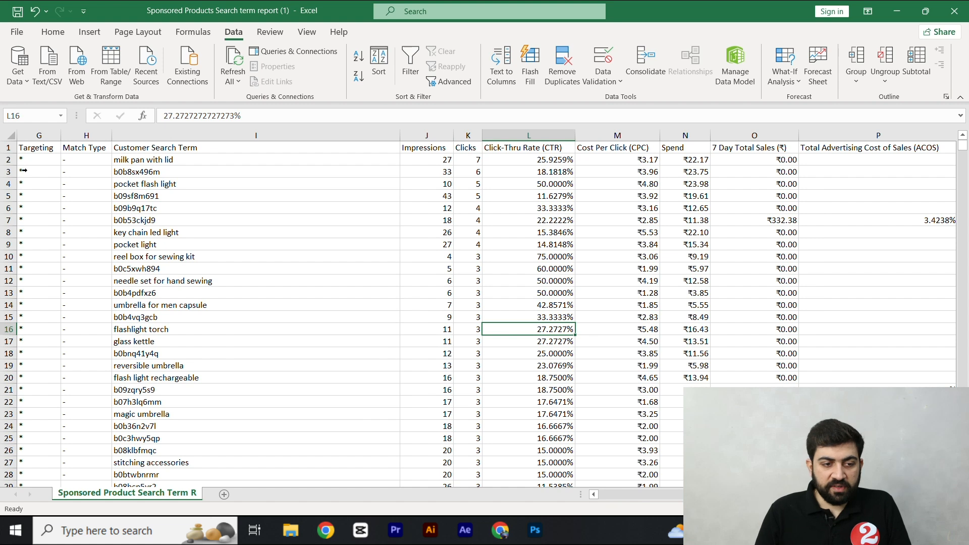
Examine the most-clicked customer search terms, comparing keyword terms such as "pocket flash light" with product-code terms.
click(7, 196)
click(6, 161)
click(141, 184)
click(164, 220)
click(156, 245)
click(171, 281)
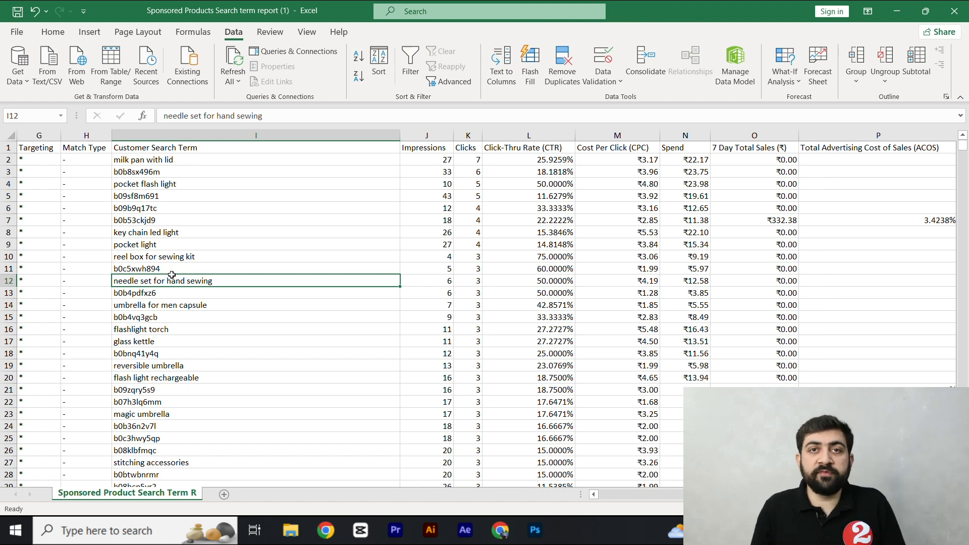
click(148, 162)
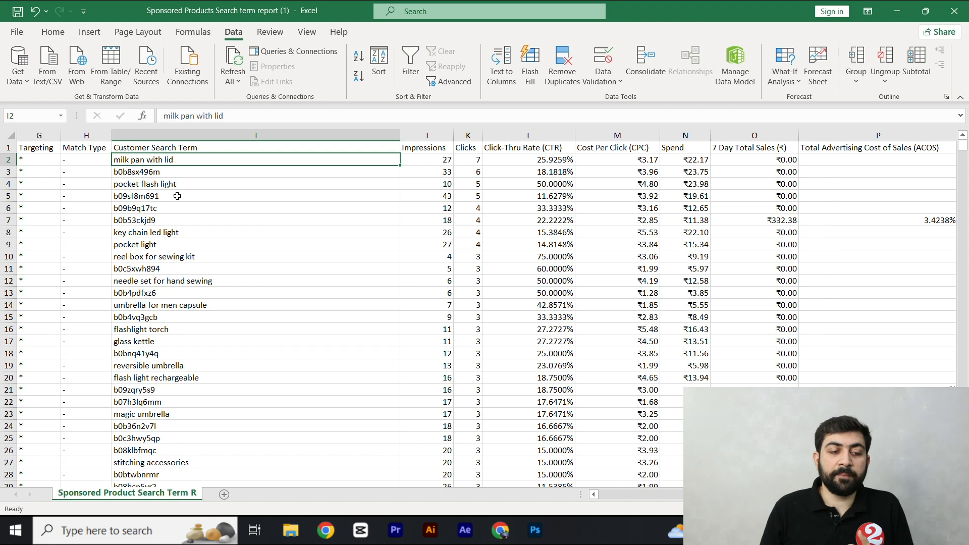
click(149, 187)
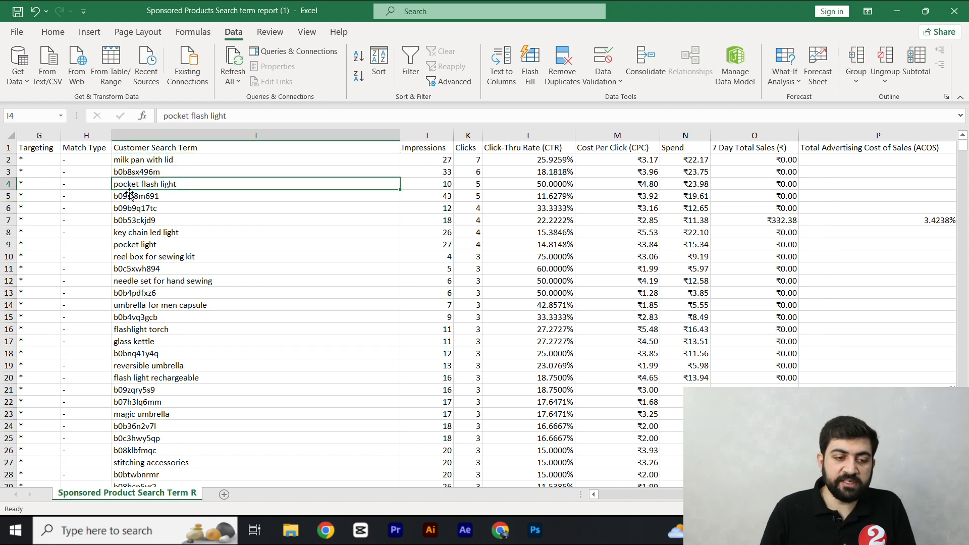
click(195, 160)
click(192, 171)
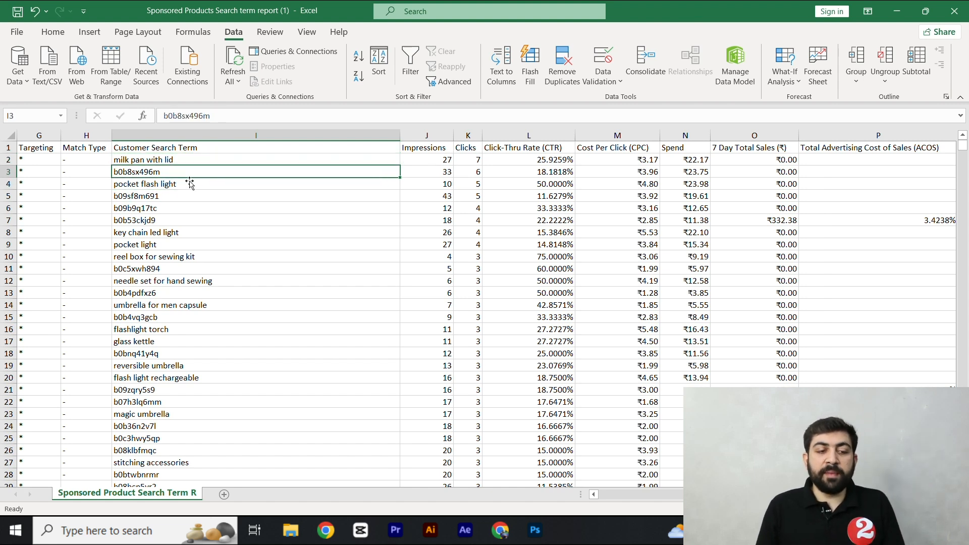
click(182, 187)
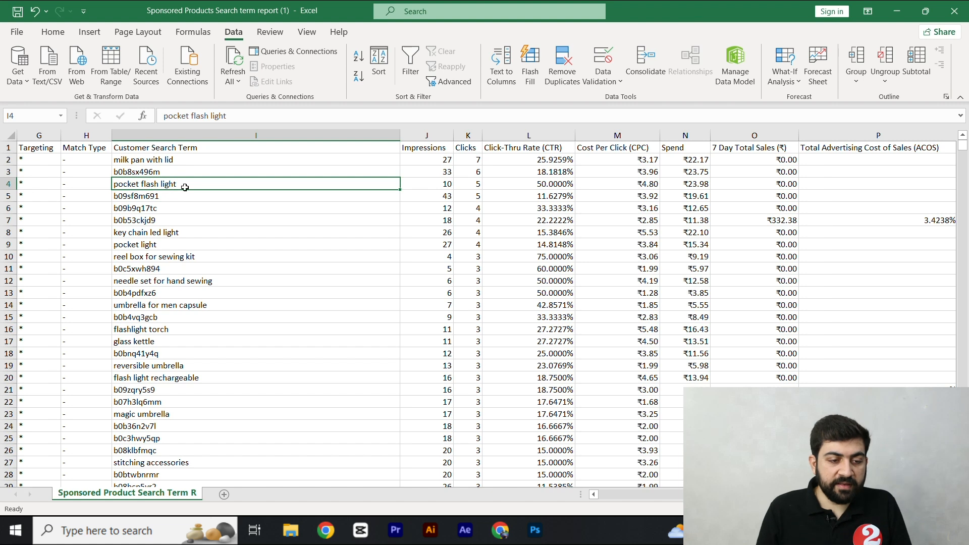
click(8, 159)
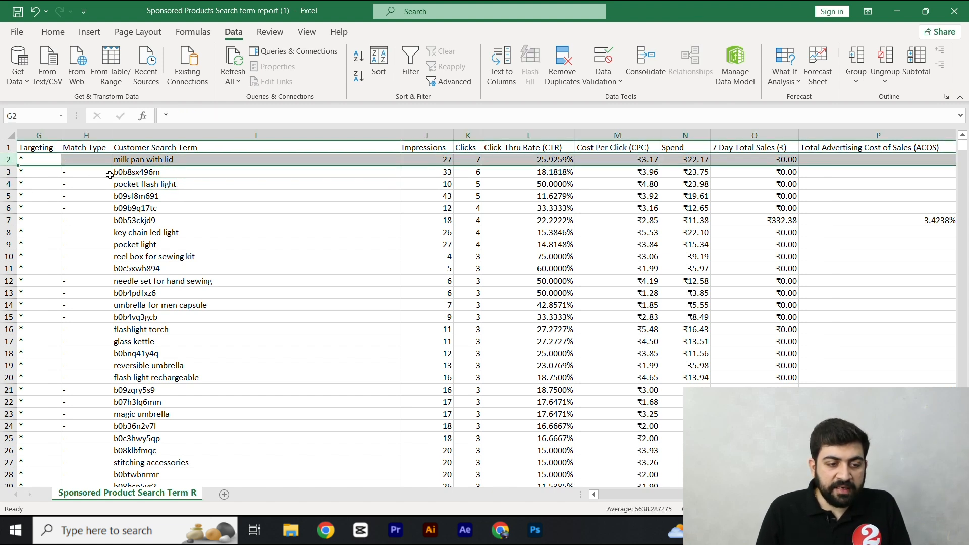
shift+click(10, 172)
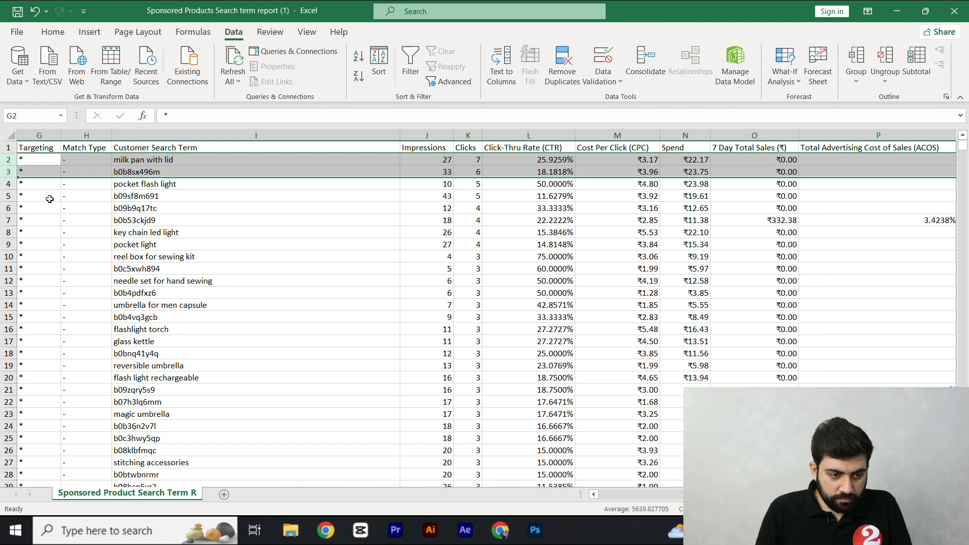
ctrl+click(13, 197)
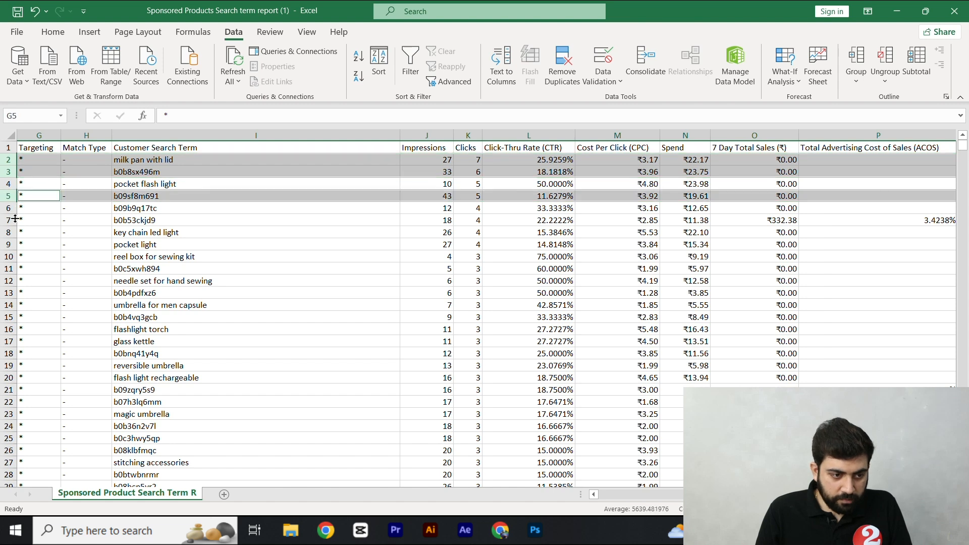
ctrl+click(12, 210)
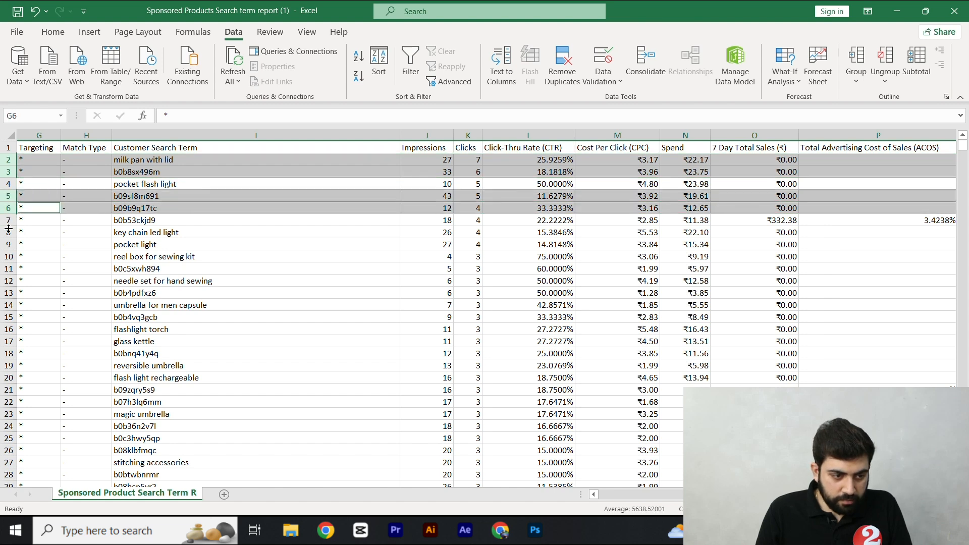
click(118, 256)
click(176, 196)
Highlight the search terms "pocket flash light", "key chain led light" and "pocket light" with yellow fill.
click(186, 185)
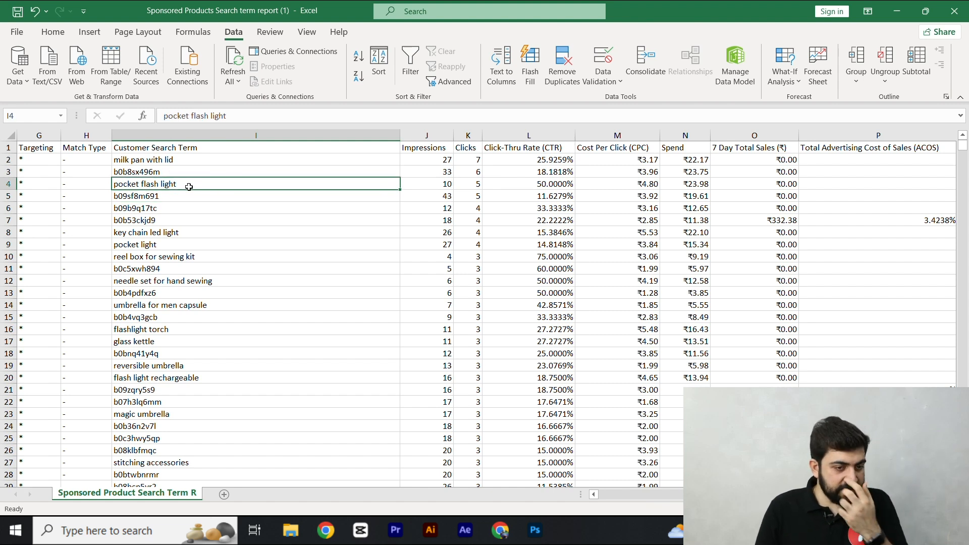
click(67, 35)
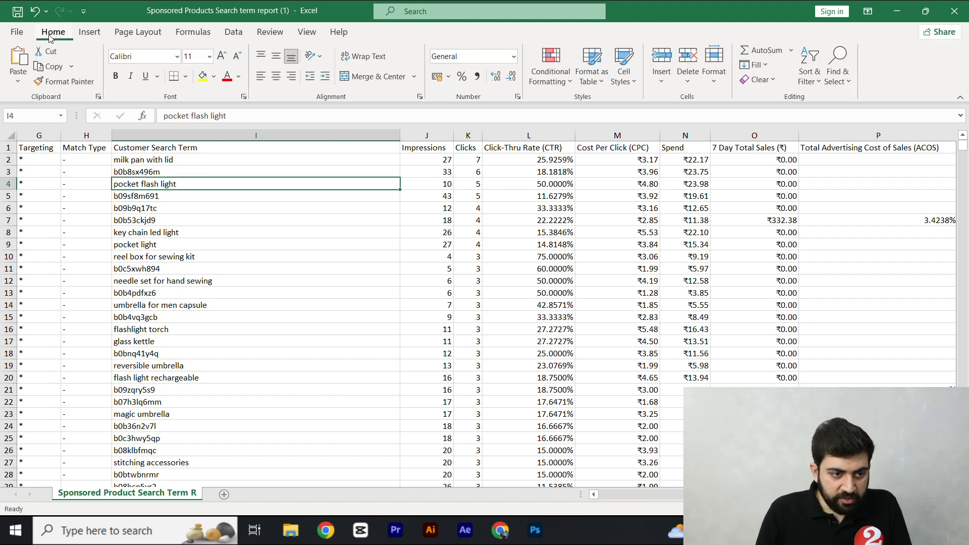
click(203, 80)
click(150, 234)
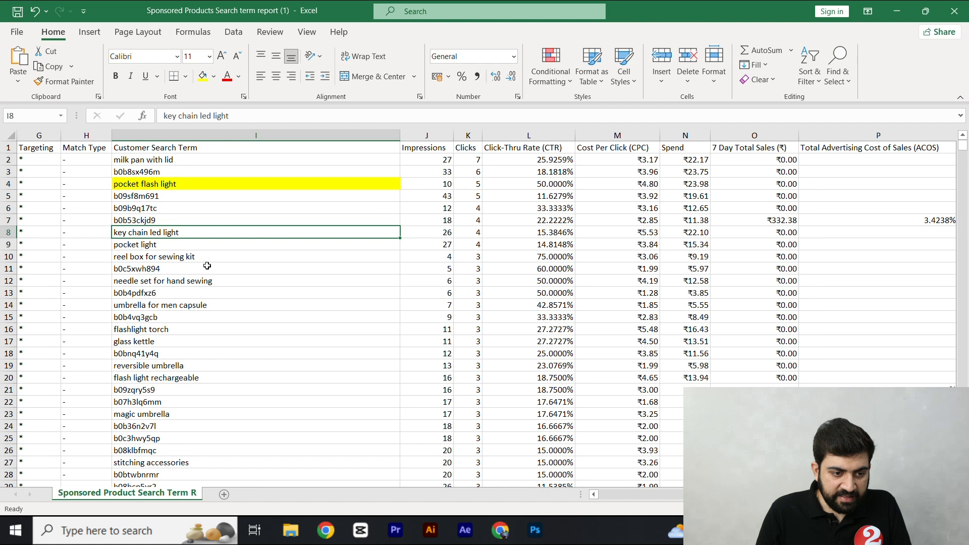
ctrl+click(167, 247)
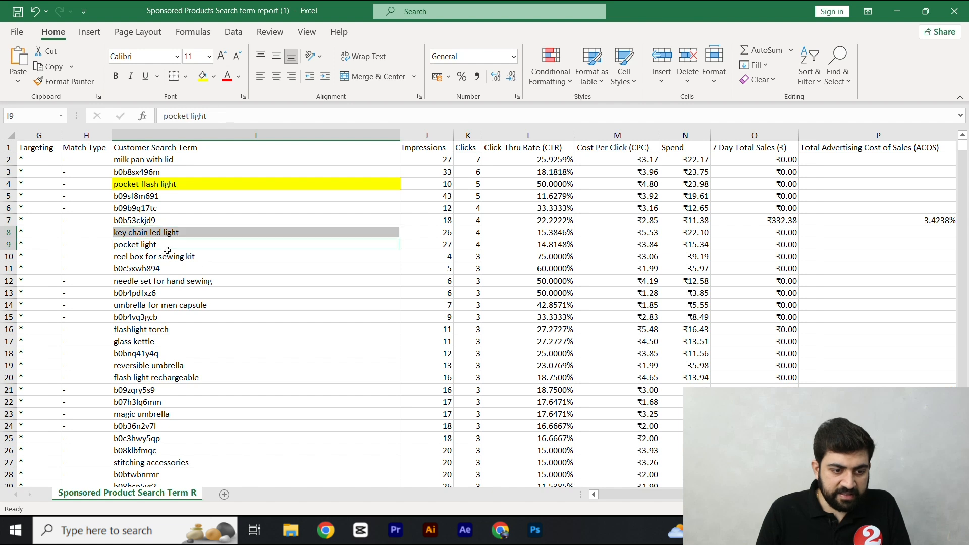
click(202, 78)
Highlight the search terms "flashlight torch" and "flash light rechargeable" with yellow fill.
click(200, 284)
click(217, 305)
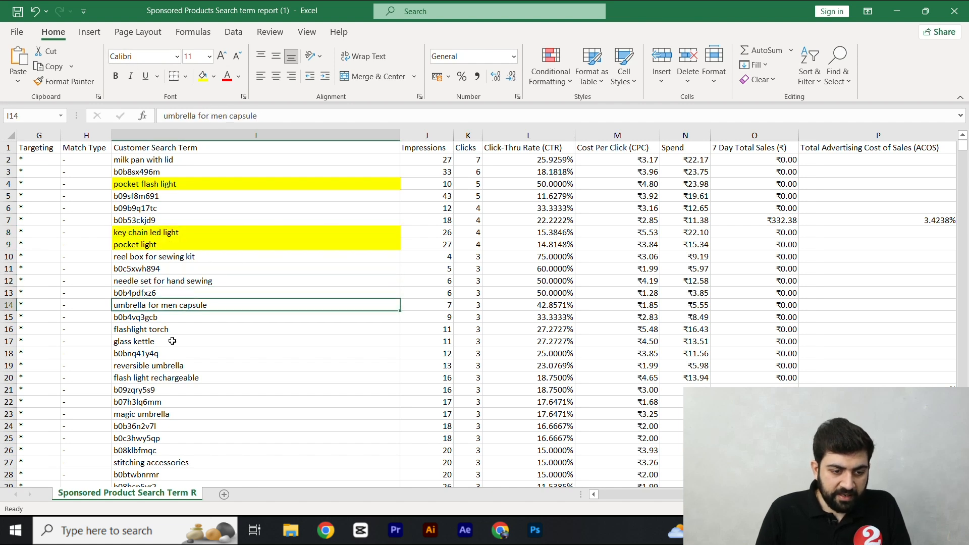
click(149, 333)
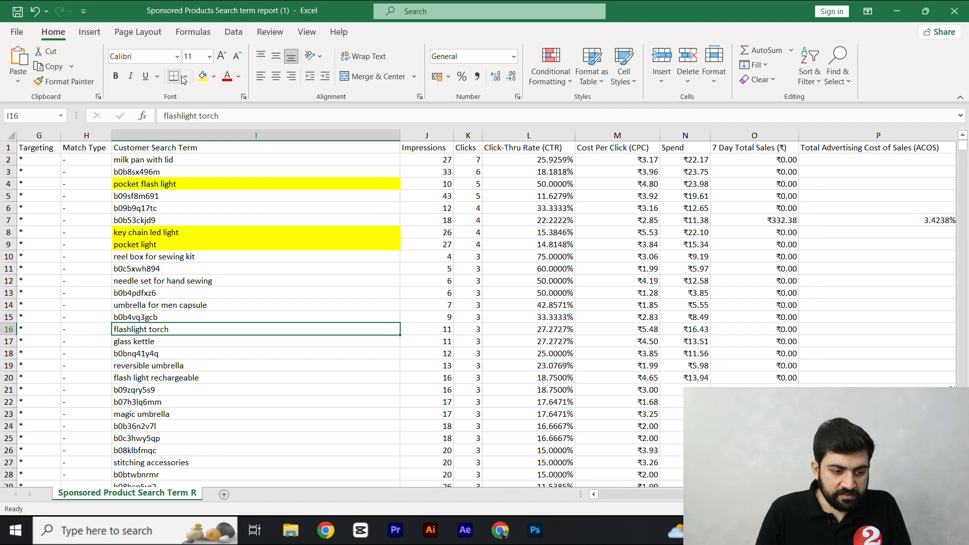
click(203, 78)
click(161, 366)
click(185, 378)
click(203, 76)
Highlight the search term "led rechargeable keychain light" with yellow fill.
scroll(196, 246, down, 3)
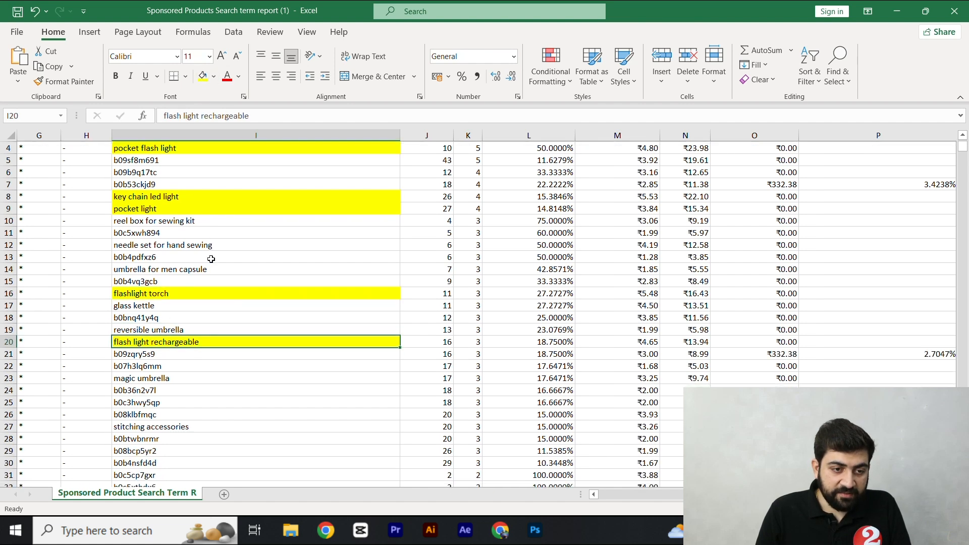
drag(146, 284, 149, 296)
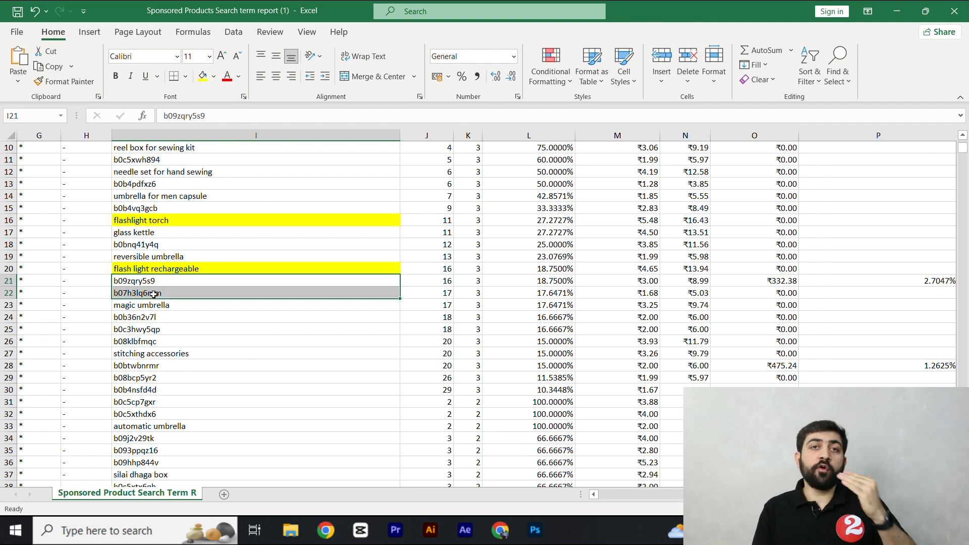
click(152, 309)
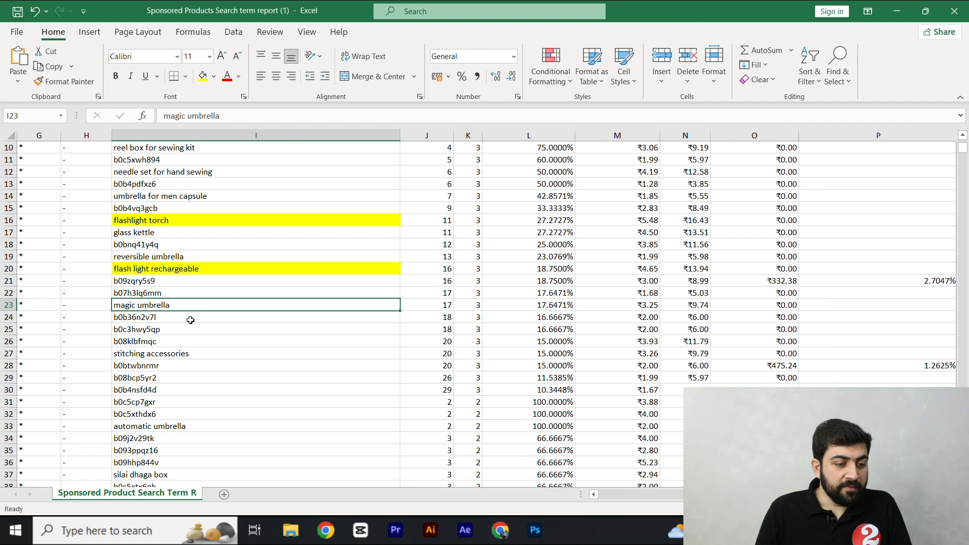
drag(162, 319, 160, 343)
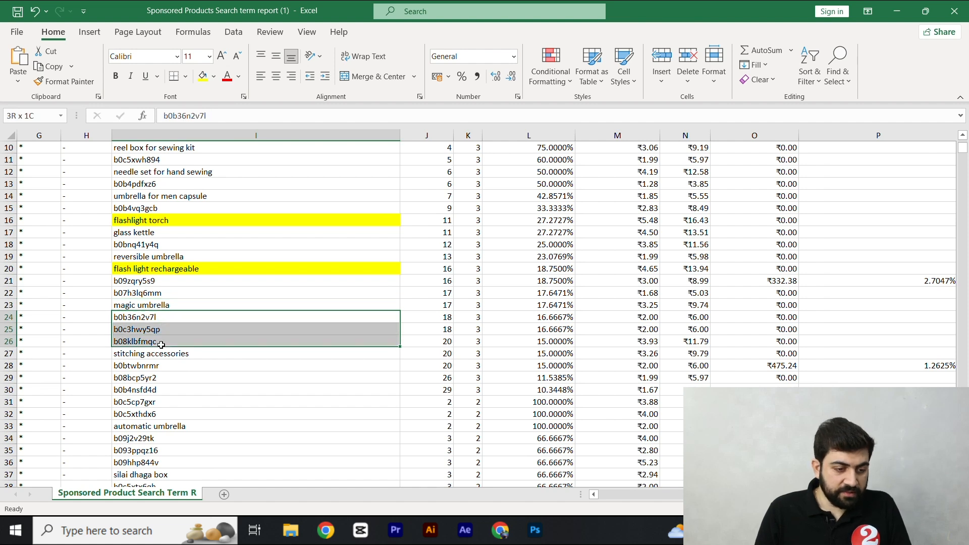
click(167, 364)
click(199, 427)
scroll(200, 430, down, 1)
scroll(199, 430, down, 3)
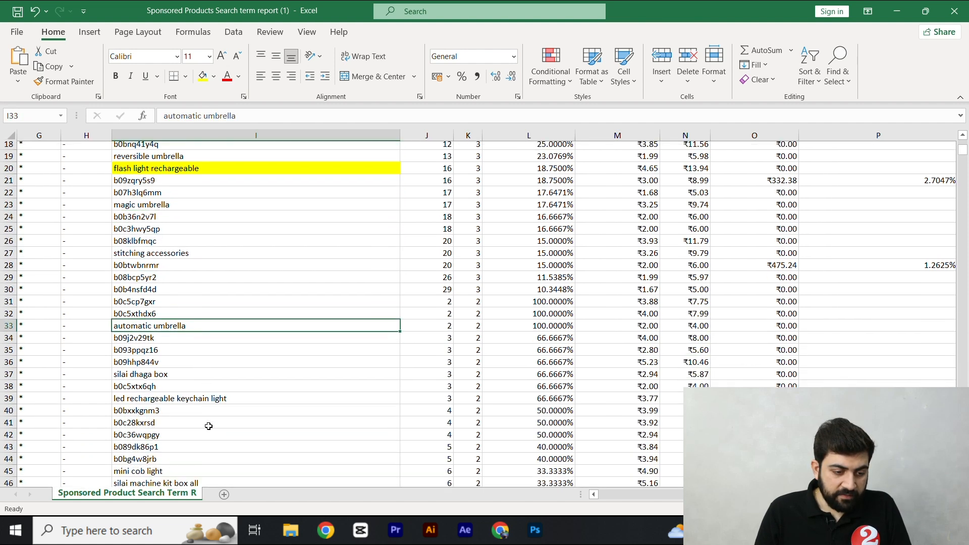
click(219, 365)
click(169, 395)
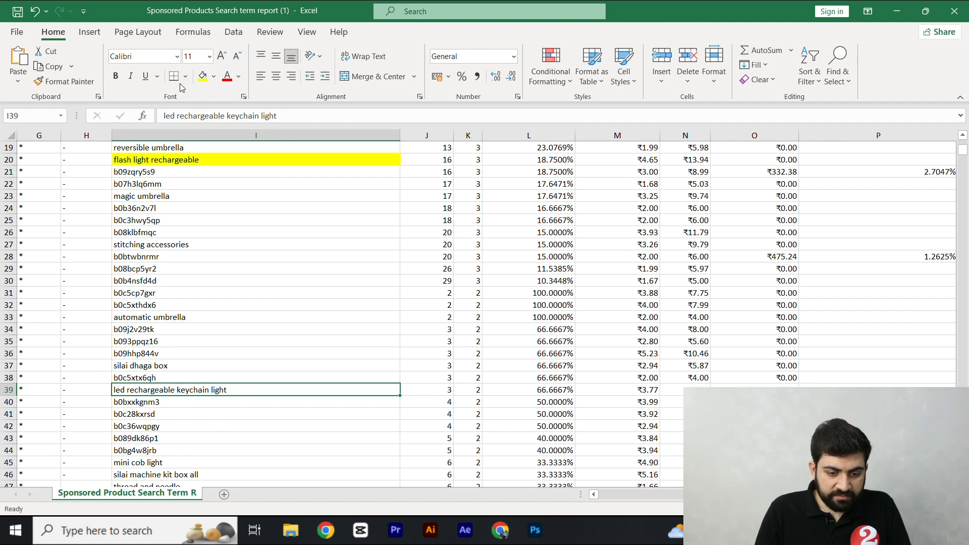
click(203, 75)
Highlight the search term "key chain light rechargeable" with yellow fill.
scroll(211, 211, down, 2)
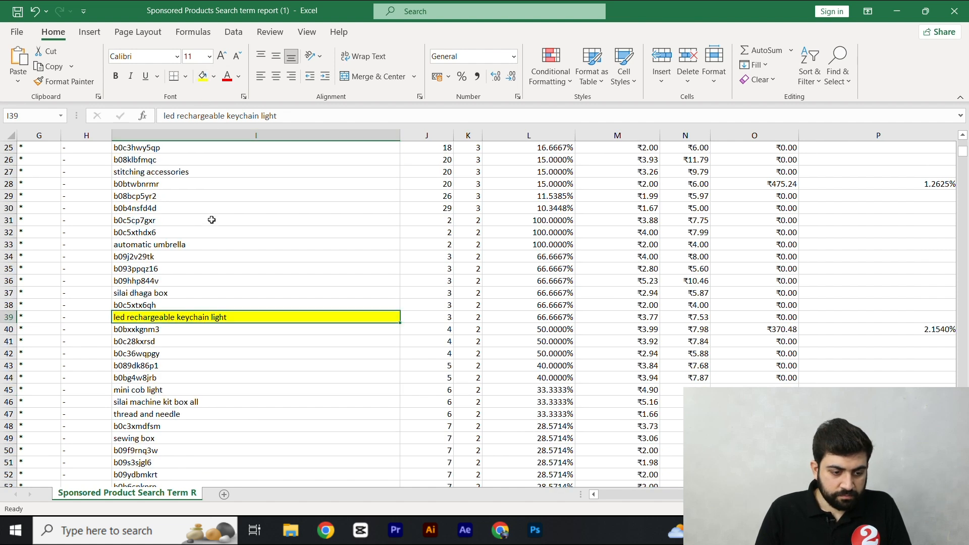
drag(165, 329, 167, 391)
scroll(172, 404, down, 2)
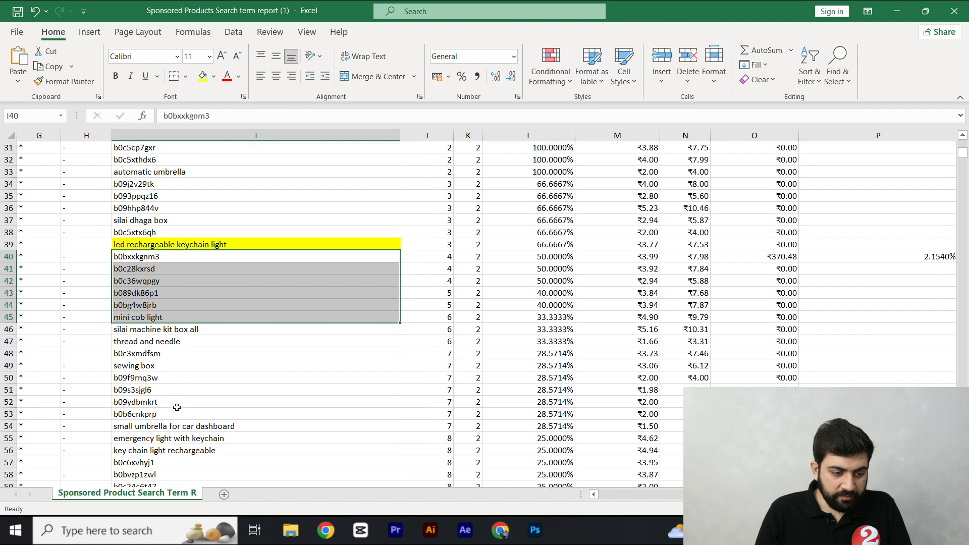
scroll(176, 407, down, 1)
click(166, 414)
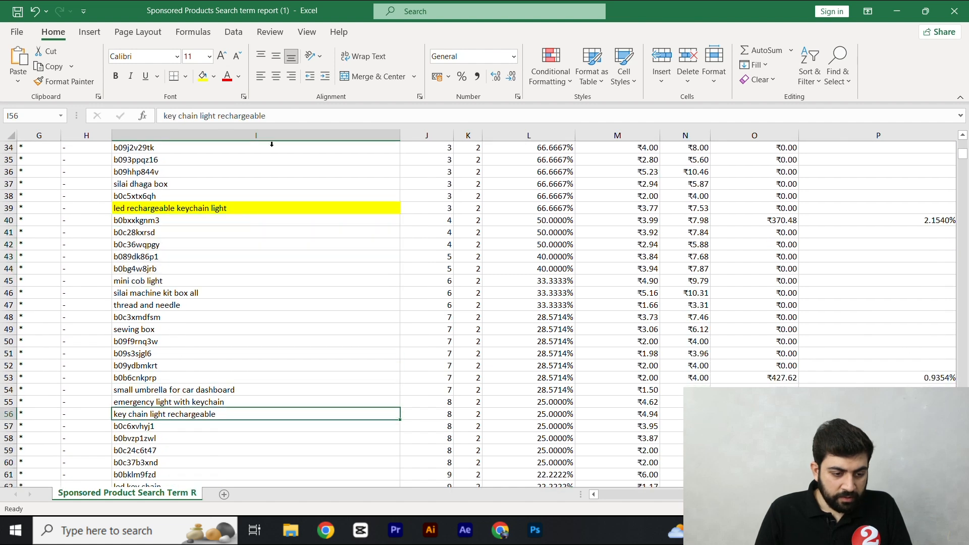
click(205, 77)
Delete the two unhighlighted rows between the header row and "pocket flash light".
scroll(202, 298, up, 11)
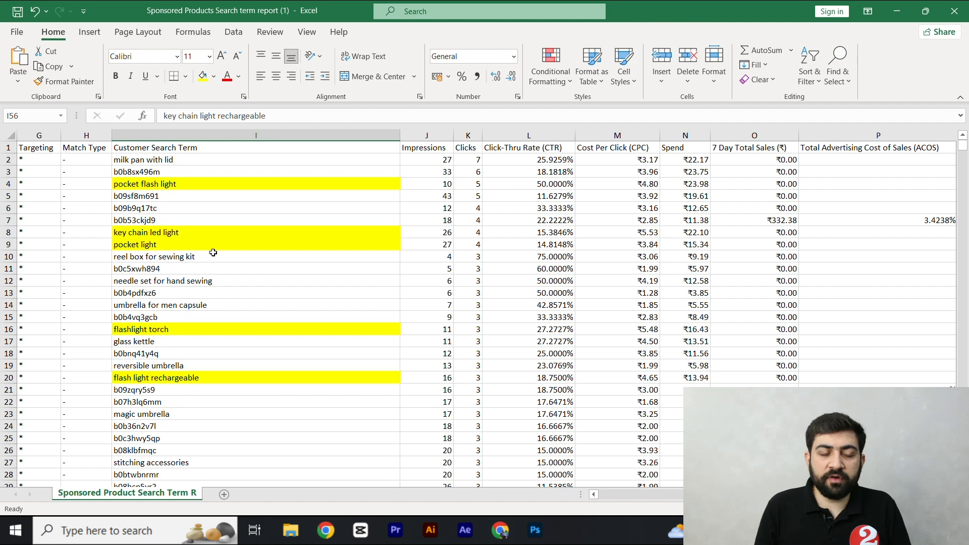
click(8, 159)
click(12, 178)
shift+click(12, 179)
key(ctrl+minus)
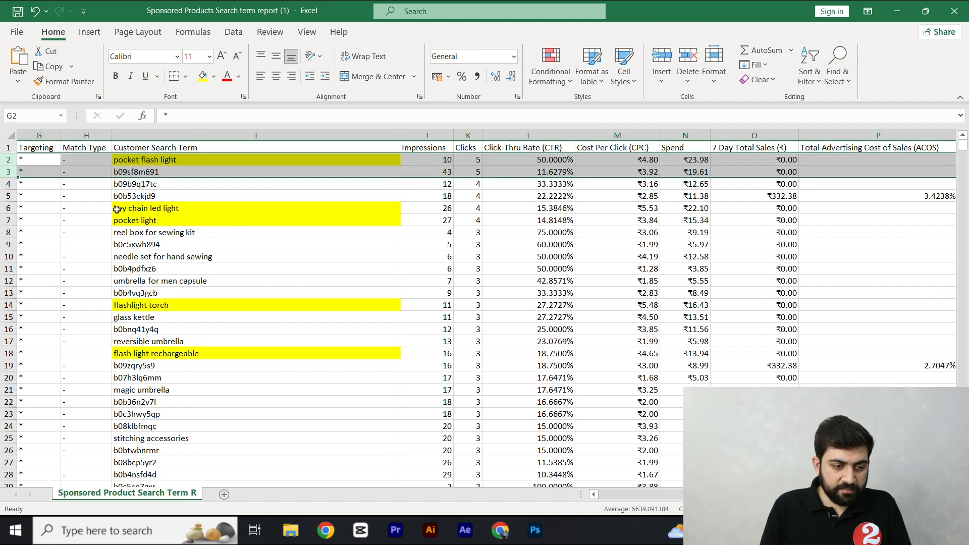
Delete the three unhighlighted rows between "pocket flash light" and "key chain led light".
click(115, 209)
click(9, 172)
shift+click(11, 196)
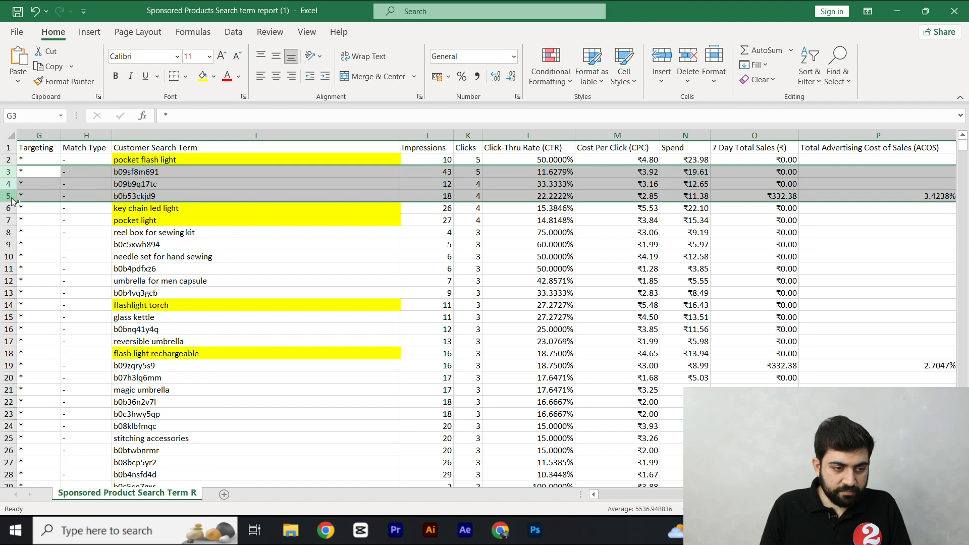
key(ctrl+minus)
click(117, 279)
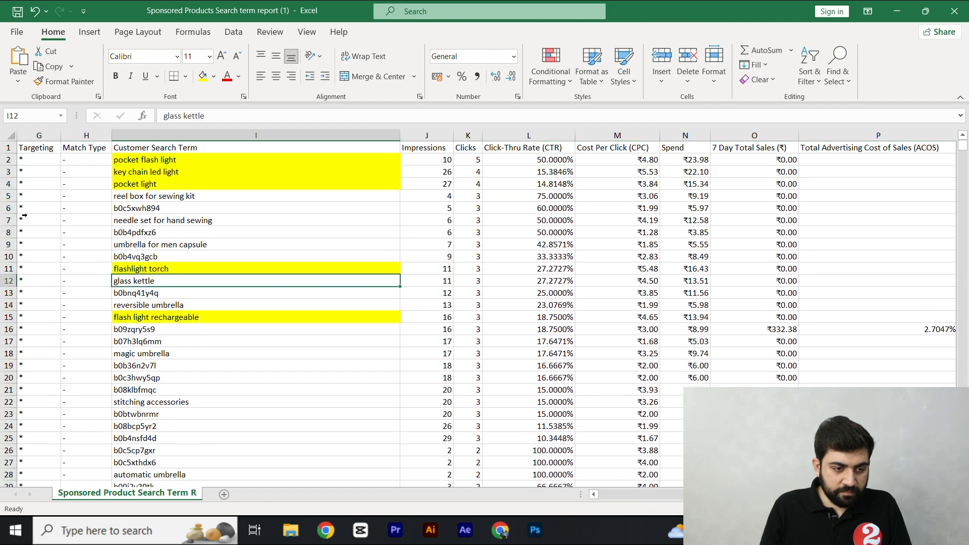
Delete rows 5 to 10, the unhighlighted terms between "pocket light" and "flashlight torch".
click(9, 196)
shift+click(10, 258)
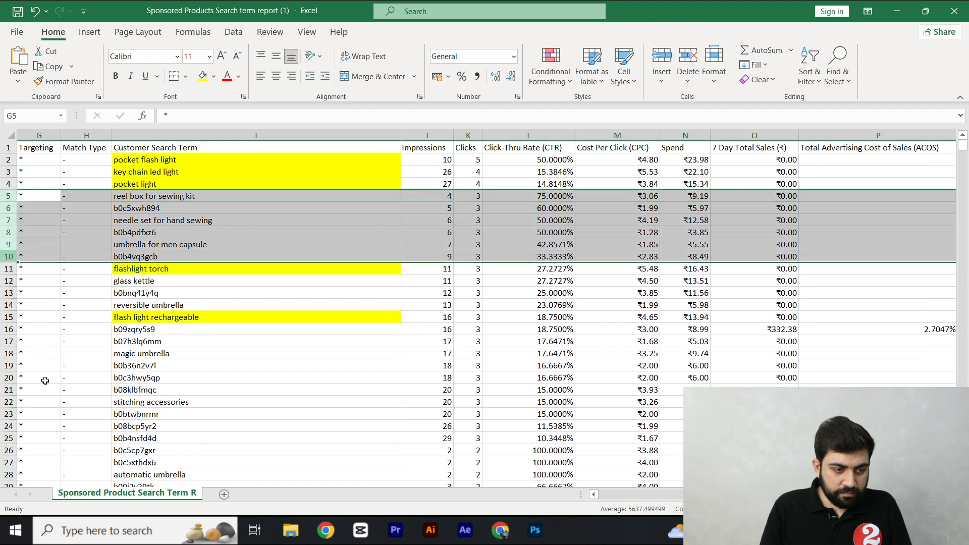
key(ctrl+minus)
click(119, 306)
Delete rows 6 to 8, the unhighlighted terms between "flashlight torch" and "flash light rechargeable".
click(9, 208)
shift+click(9, 220)
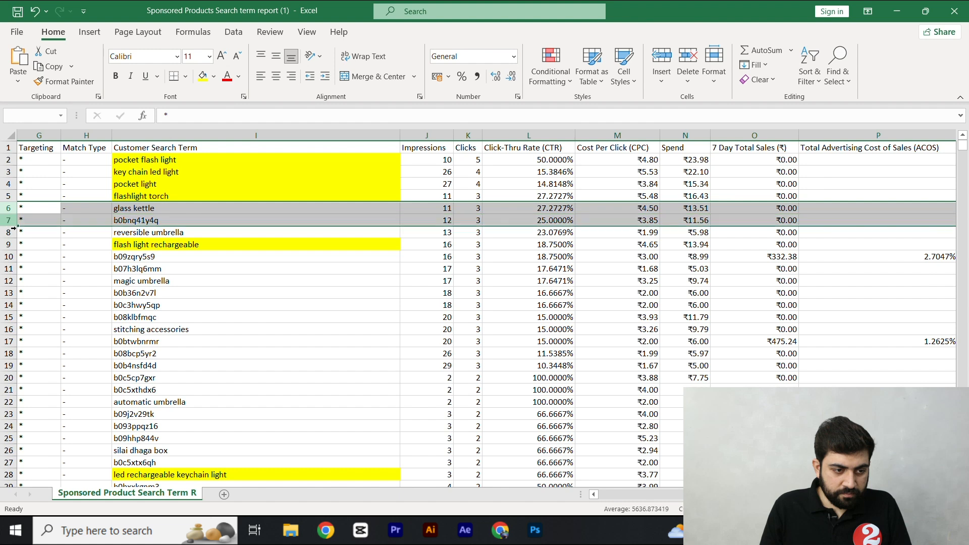
shift+click(11, 232)
key(ctrl+plus)
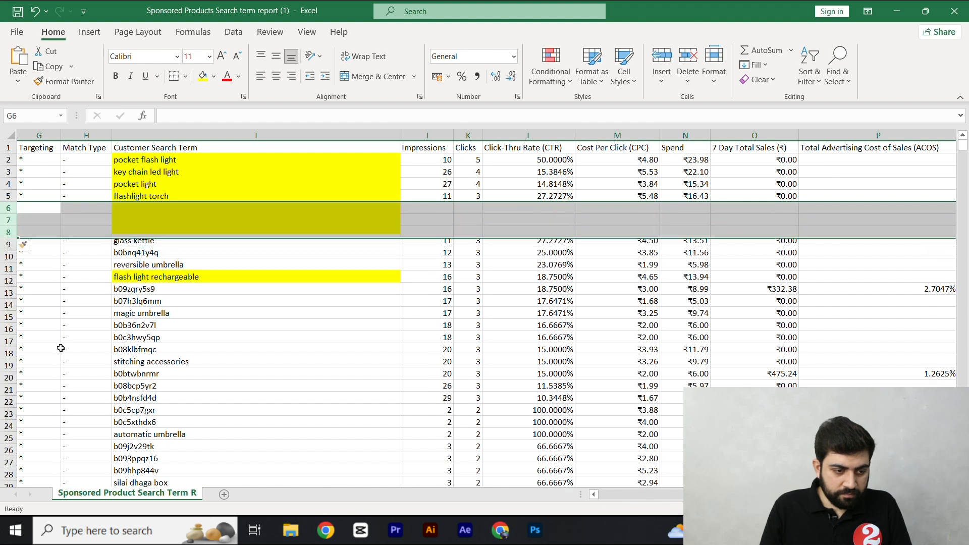
key(ctrl+z)
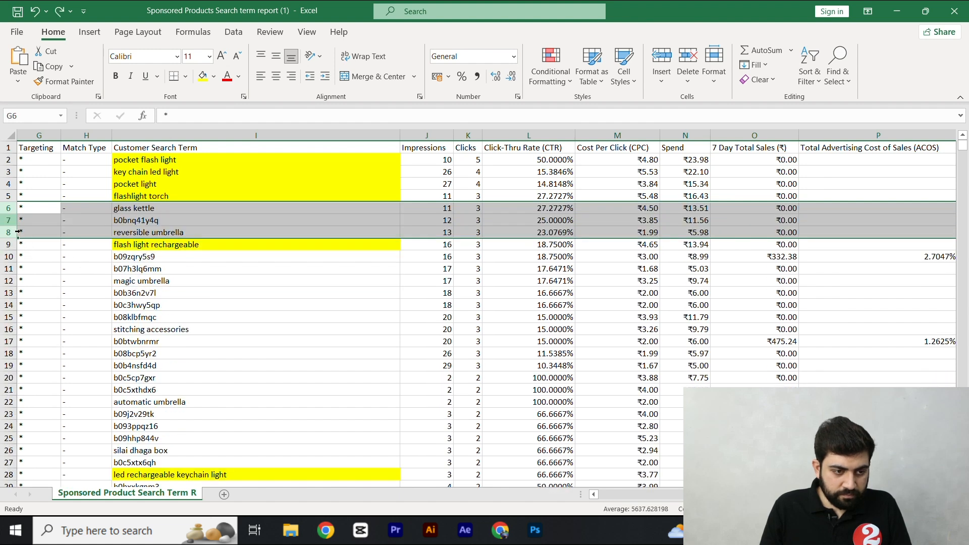
key(ctrl+minus)
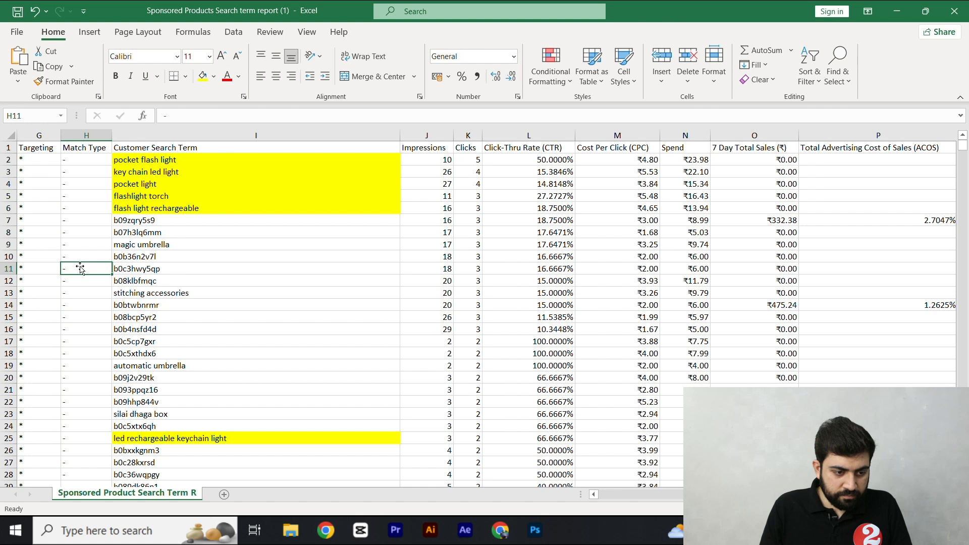
Delete rows 7 to 24, the unhighlighted terms between "flash light rechargeable" and "led rechargeable keychain light".
click(9, 220)
shift+click(11, 425)
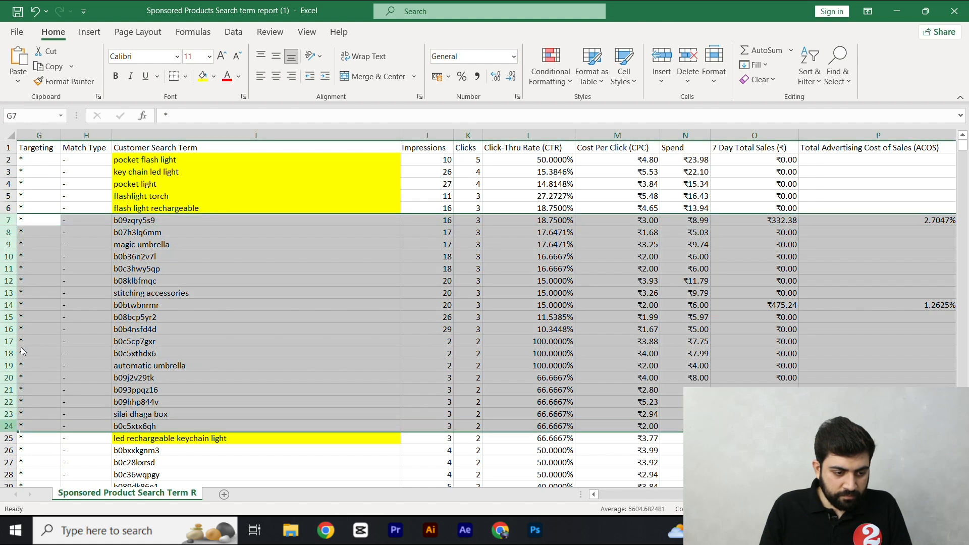
key(ctrl+minus)
click(151, 377)
Delete all unhighlighted rows between "led rechargeable keychain light" and "key chain light rechargeable".
click(9, 232)
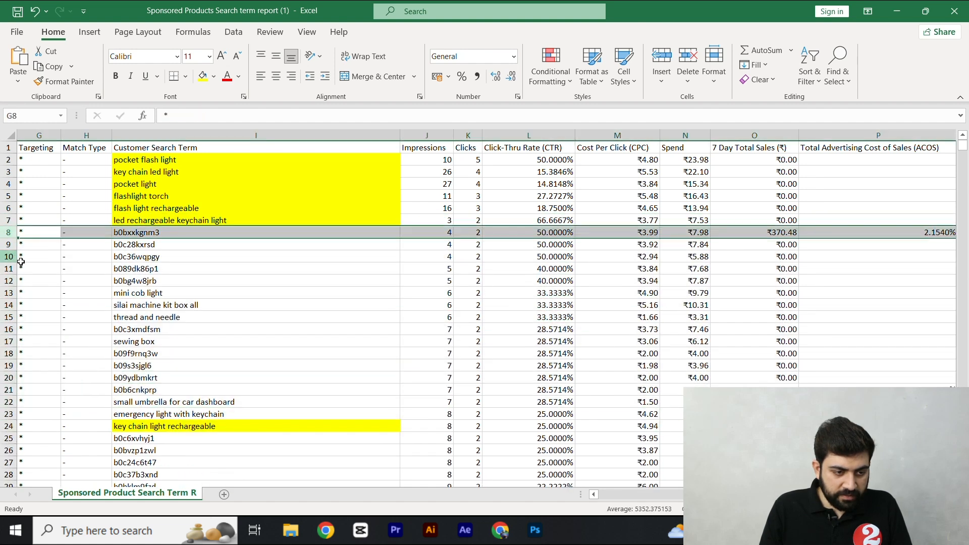
shift+click(9, 413)
key(ctrl+minus)
Clear all remaining data below "key chain light rechargeable", from row 9 through row 689.
click(9, 244)
scroll(61, 370, down, 14)
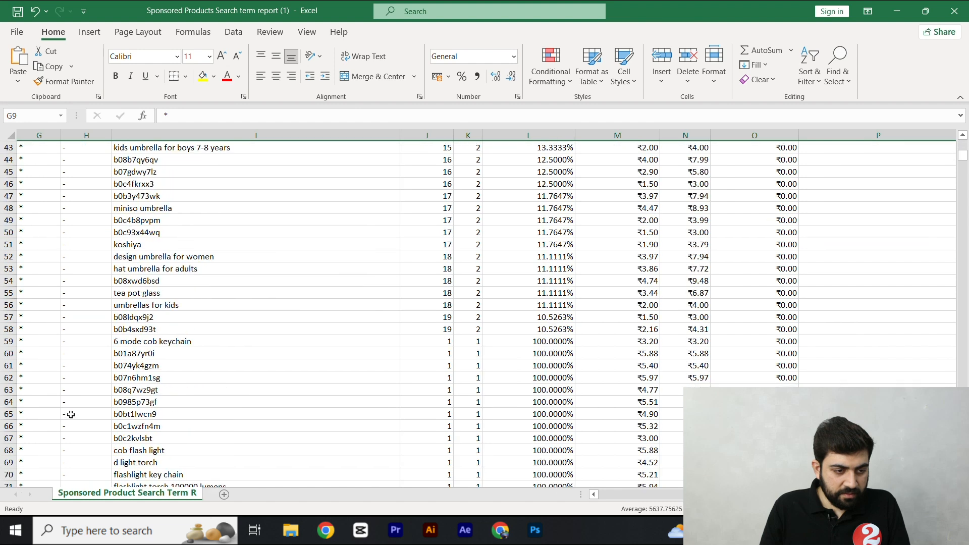
drag(963, 159, 967, 318)
shift+click(12, 355)
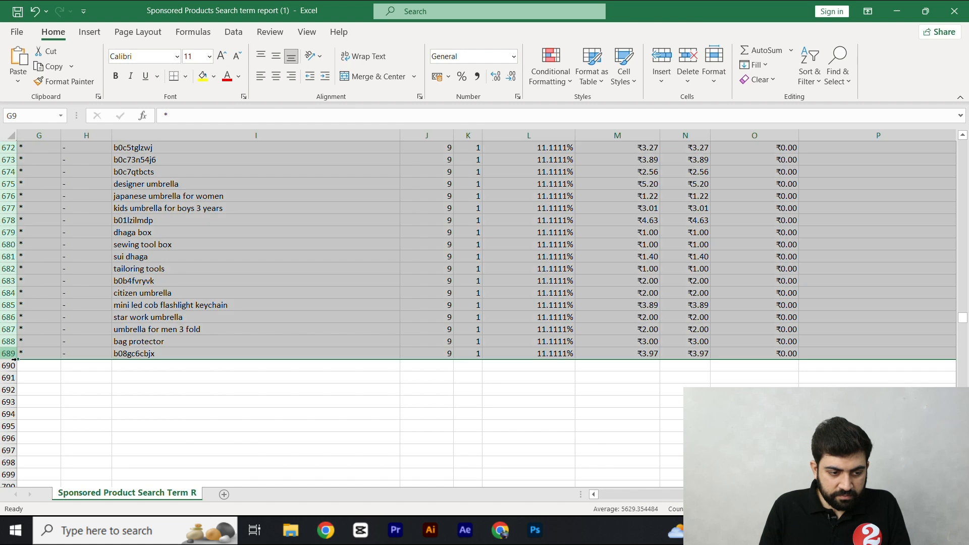
key(Delete)
click(182, 308)
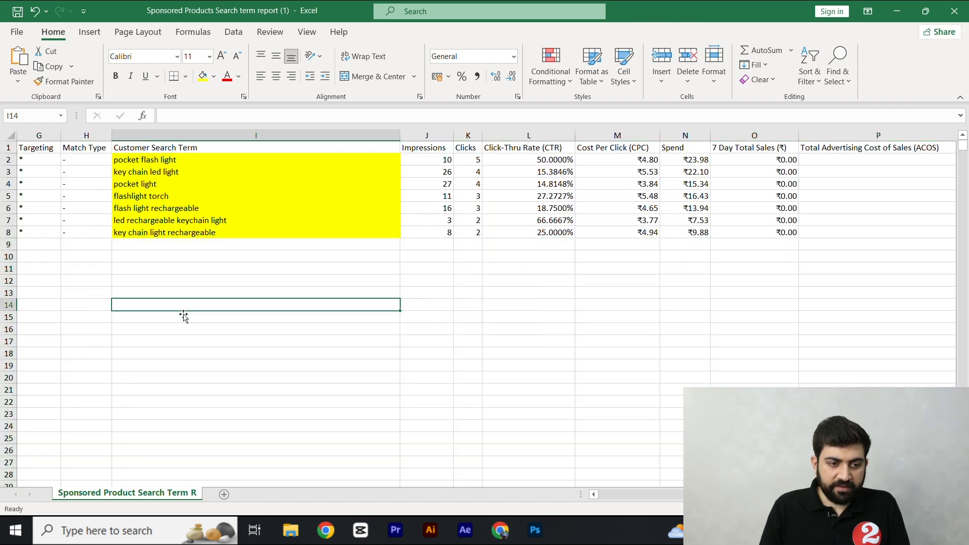
Copy the seven highlighted search terms from the Customer Search Term column.
drag(163, 161, 166, 229)
click(173, 149)
drag(173, 162, 175, 230)
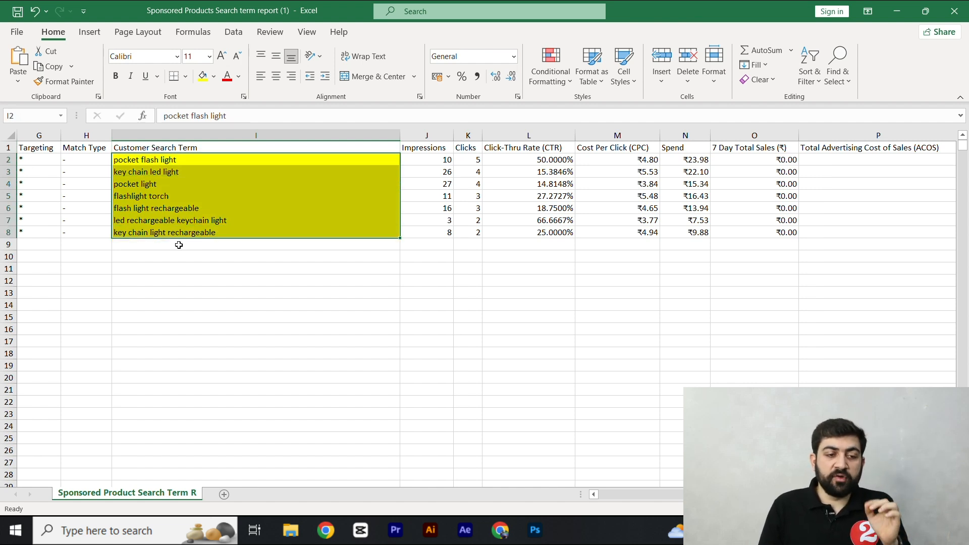
click(165, 233)
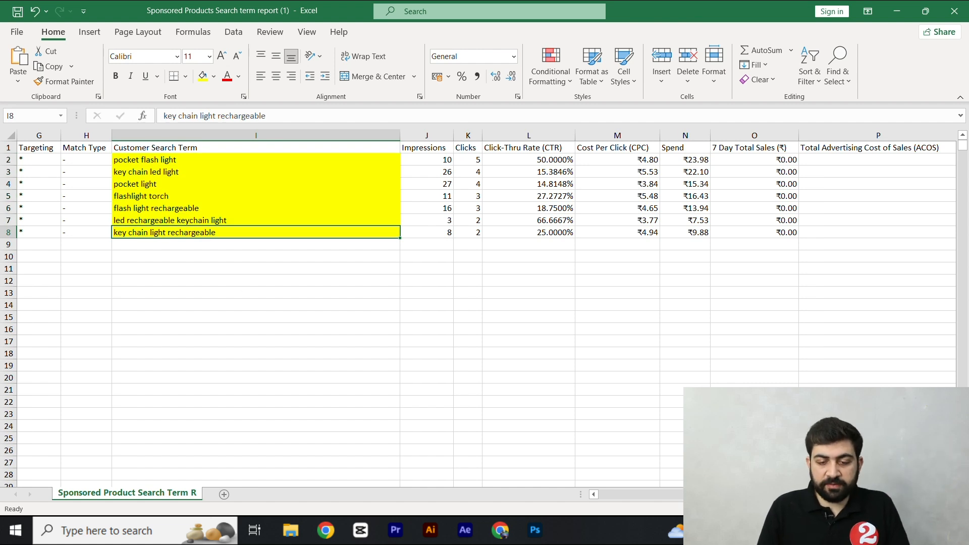
scroll(541, 492, left, 3)
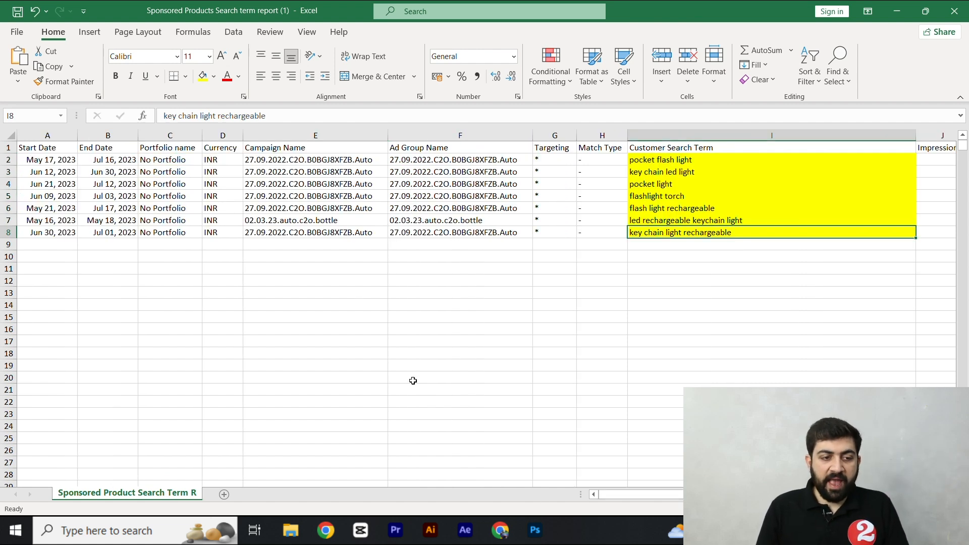
drag(661, 163, 664, 235)
key(ctrl+c)
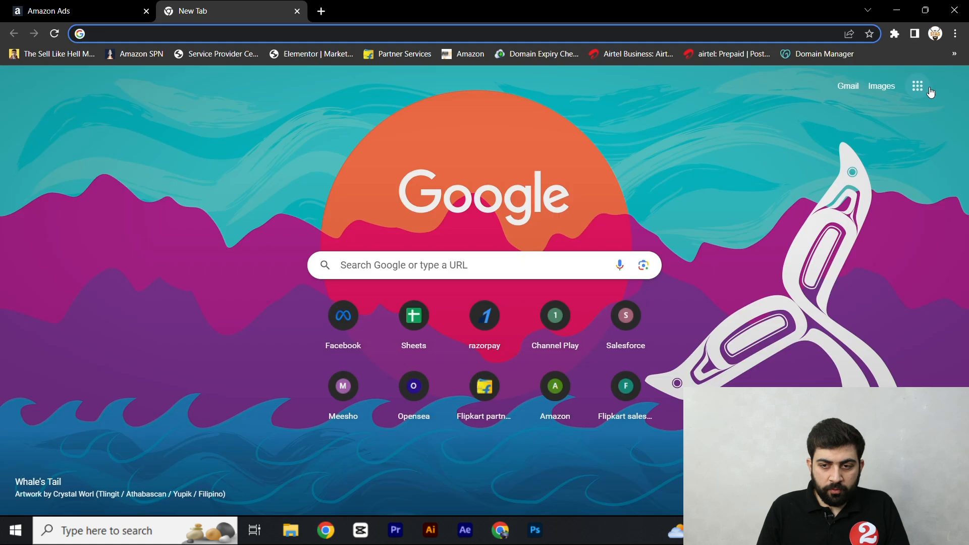
Create a blank document in Google Docs and paste the copied search terms into it.
click(913, 97)
scroll(880, 184, down, 5)
click(809, 243)
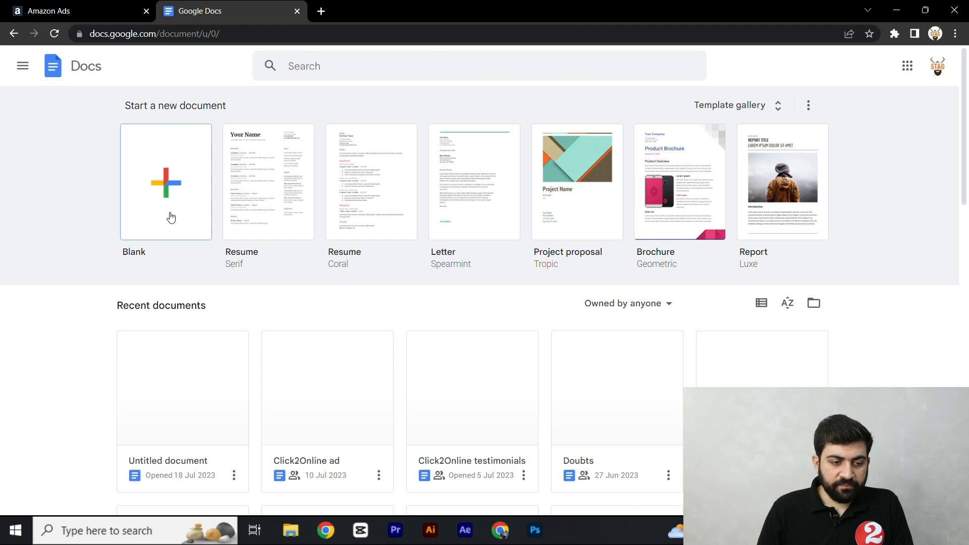
click(165, 215)
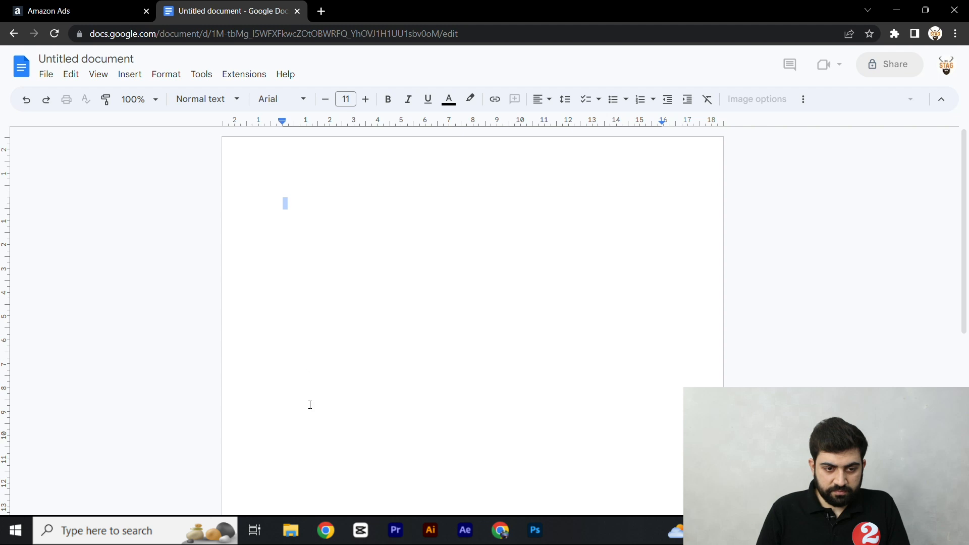
key(ctrl+v)
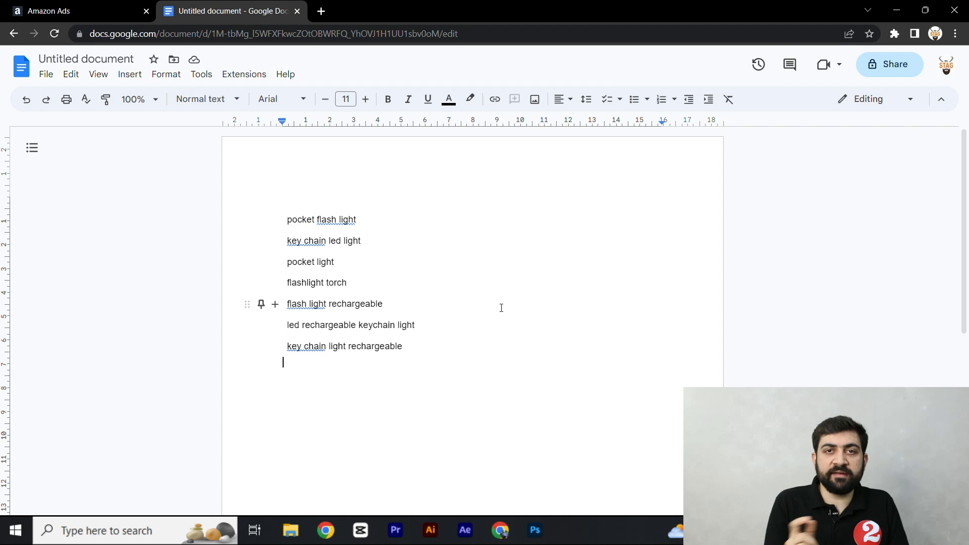
Return to Amazon Ads, open the campaign manager and start creating a new Sponsored Products campaign.
click(78, 6)
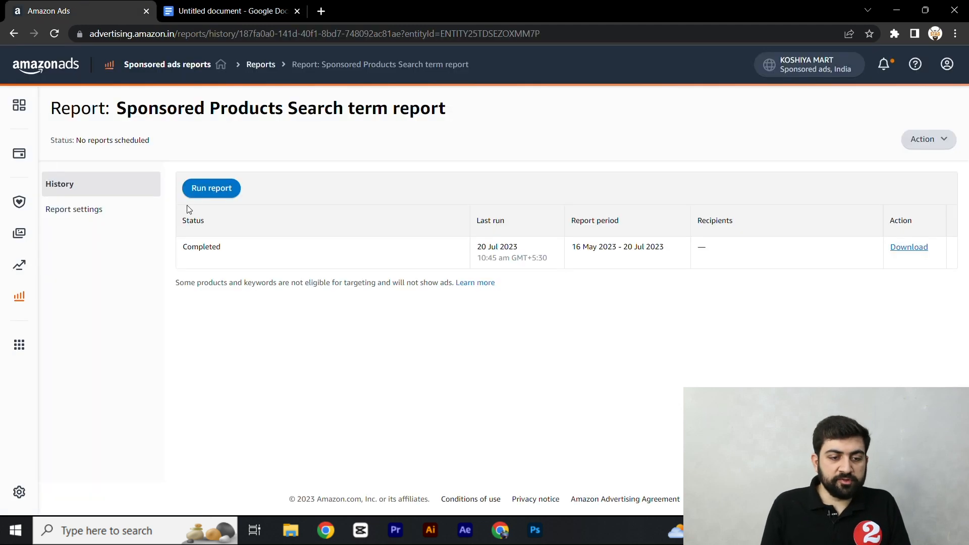
click(19, 154)
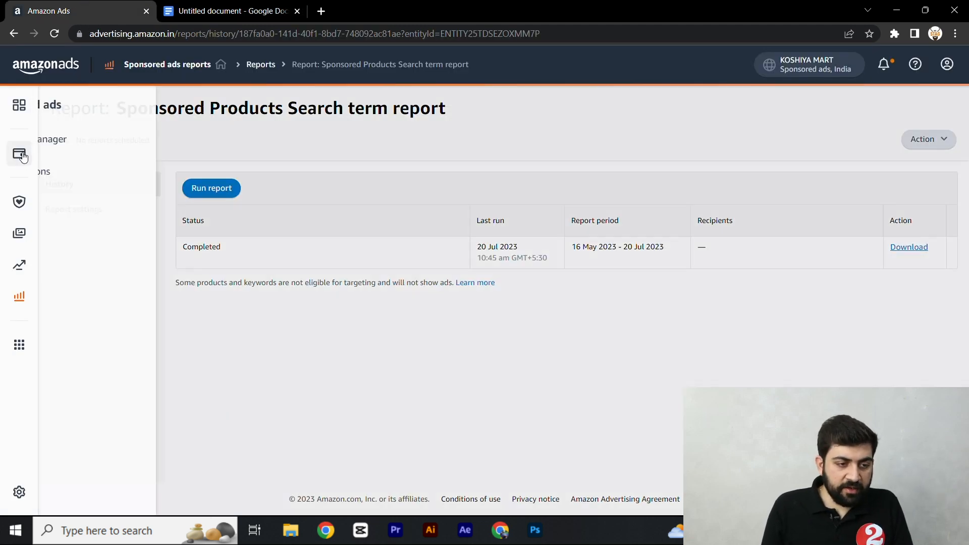
click(101, 147)
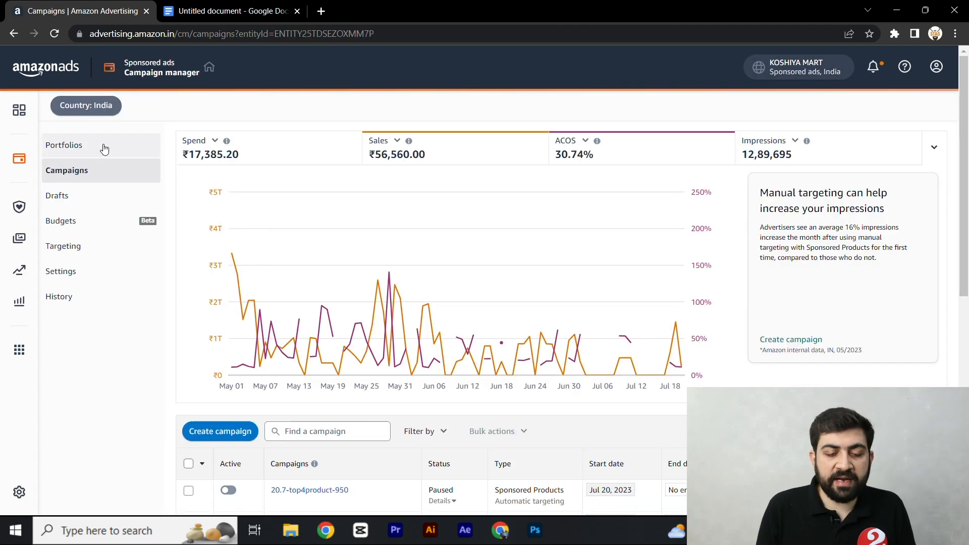
click(218, 434)
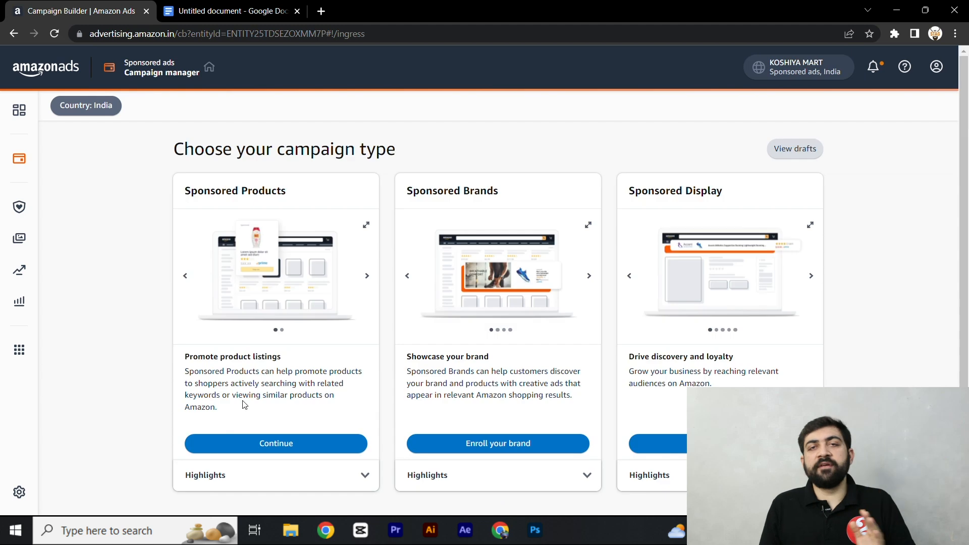
triple_click(261, 191)
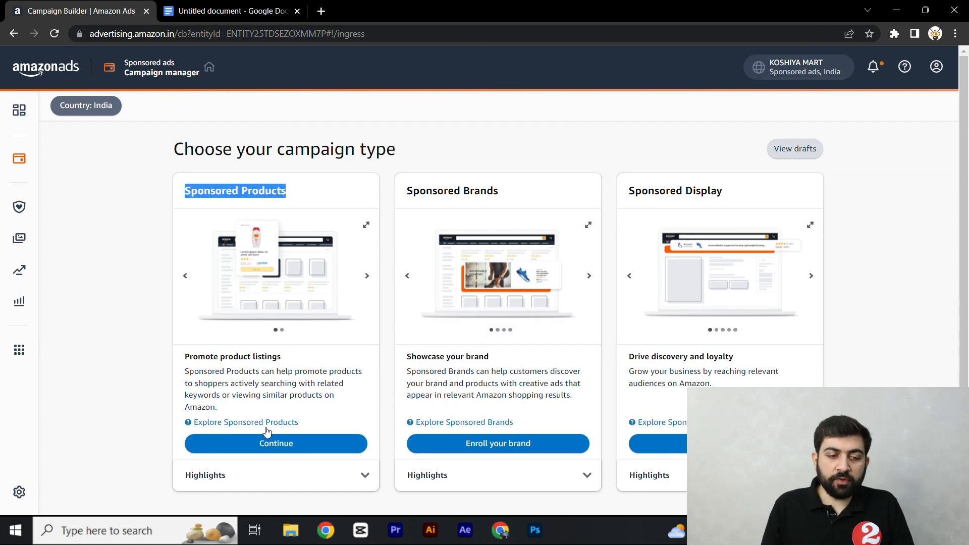
click(268, 444)
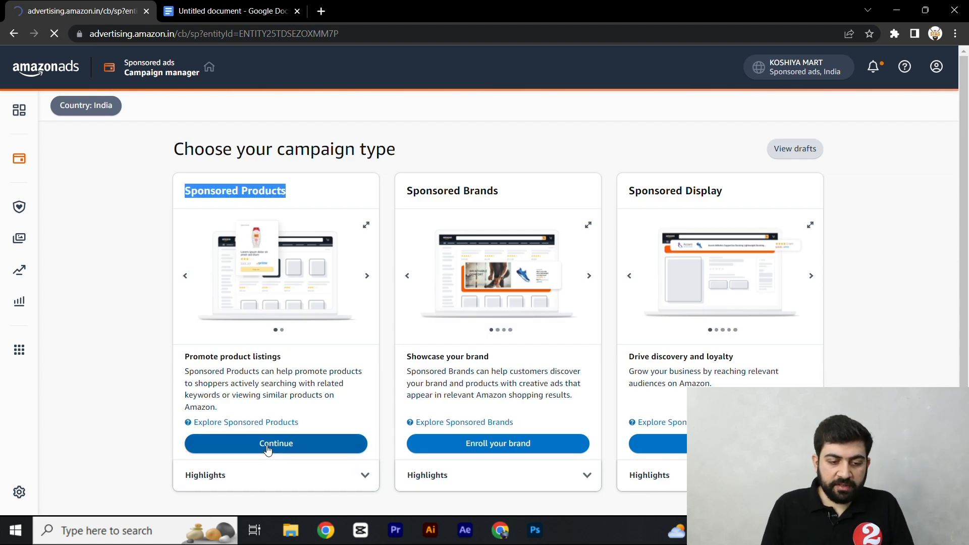
Name the ad group "20.7-lighttorch-700-keywordtarget".
triple_click(289, 273)
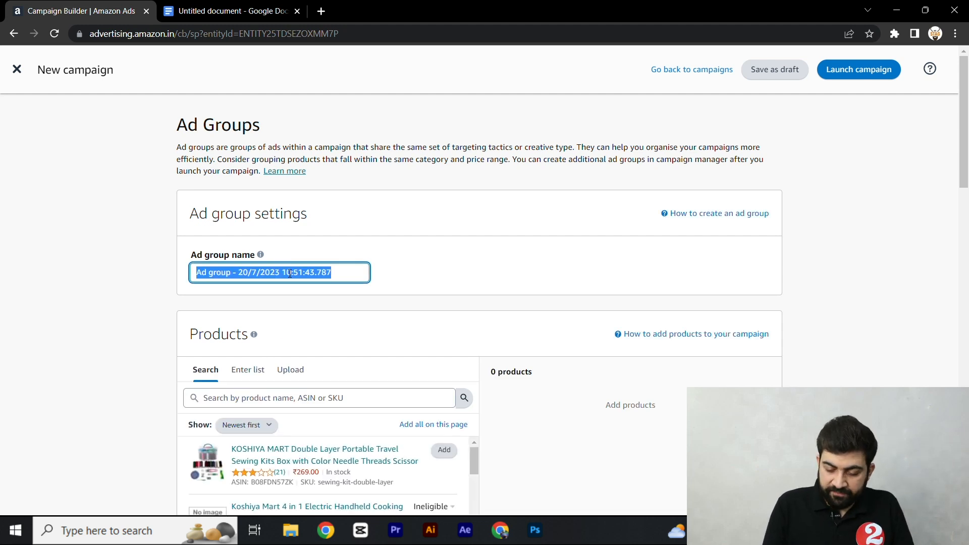
text(20.7)
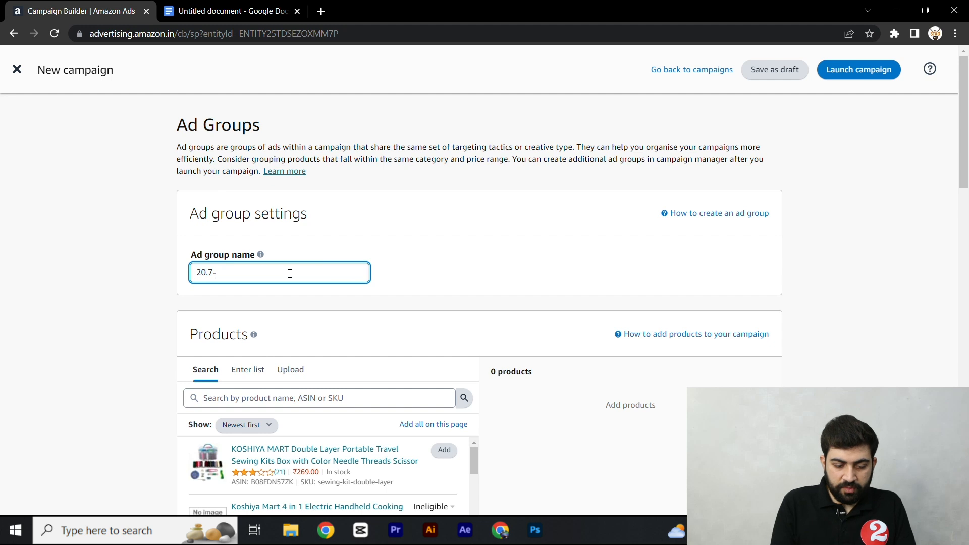
text(-ligh)
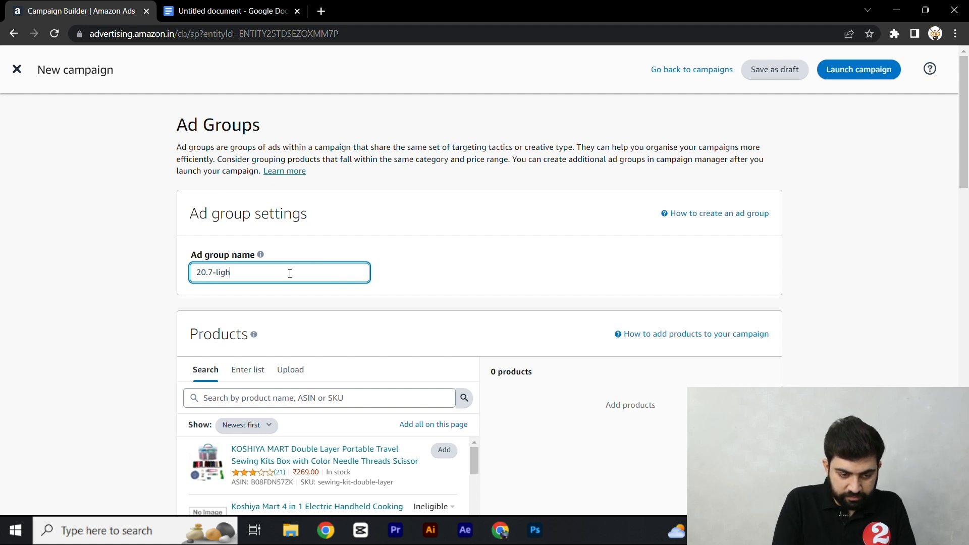
text(torch)
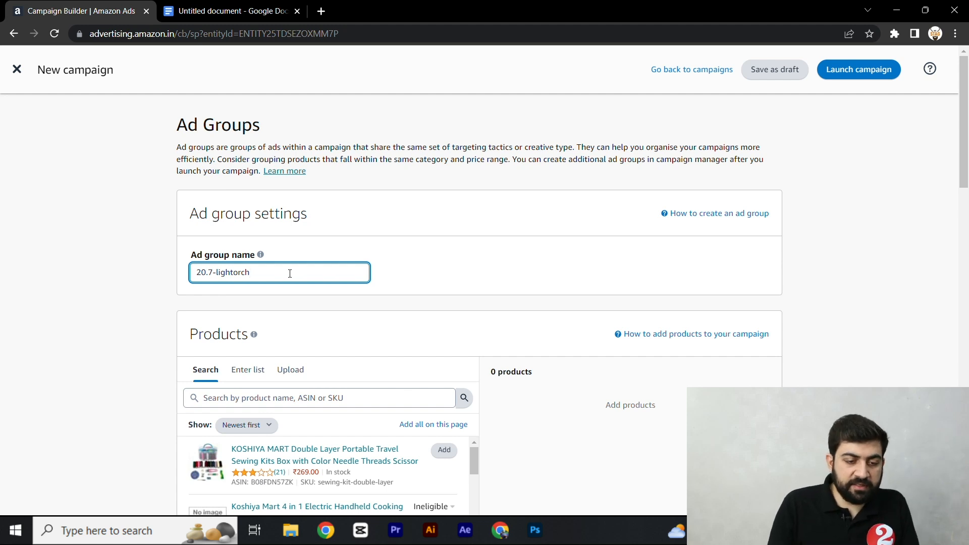
text(t)
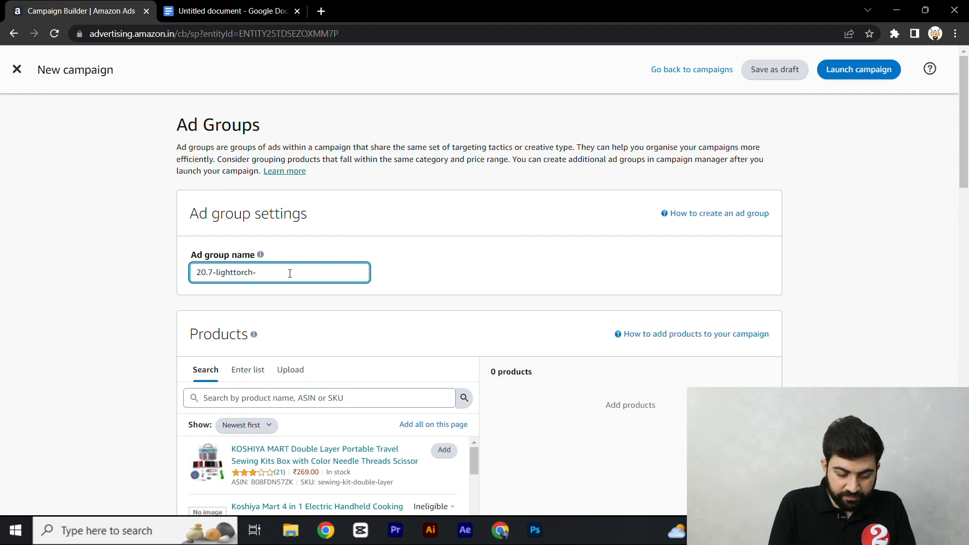
text(-700)
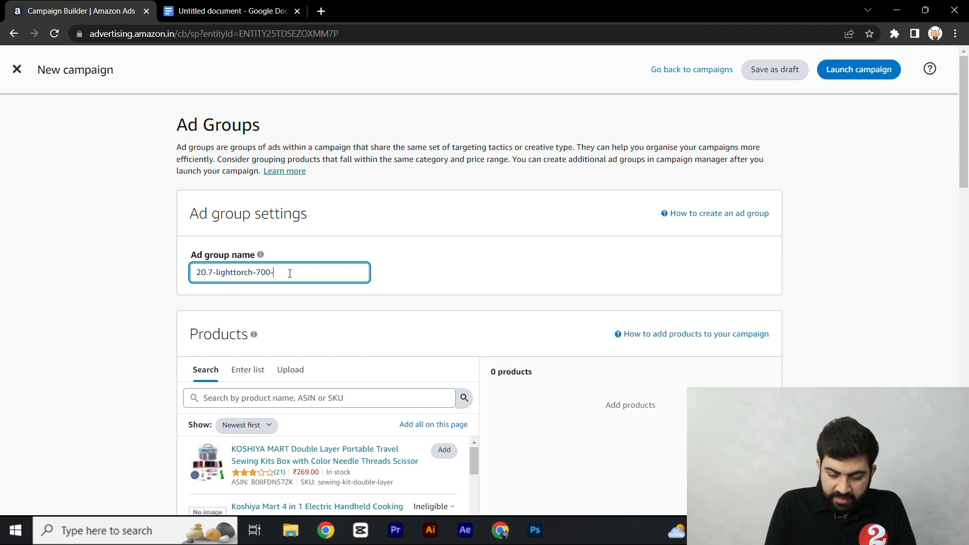
text(-key)
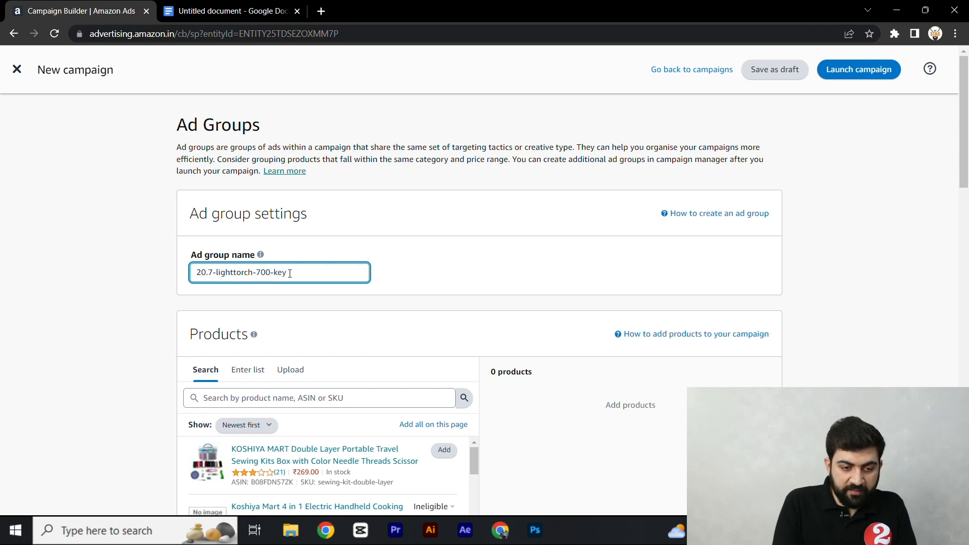
text(wordtarget)
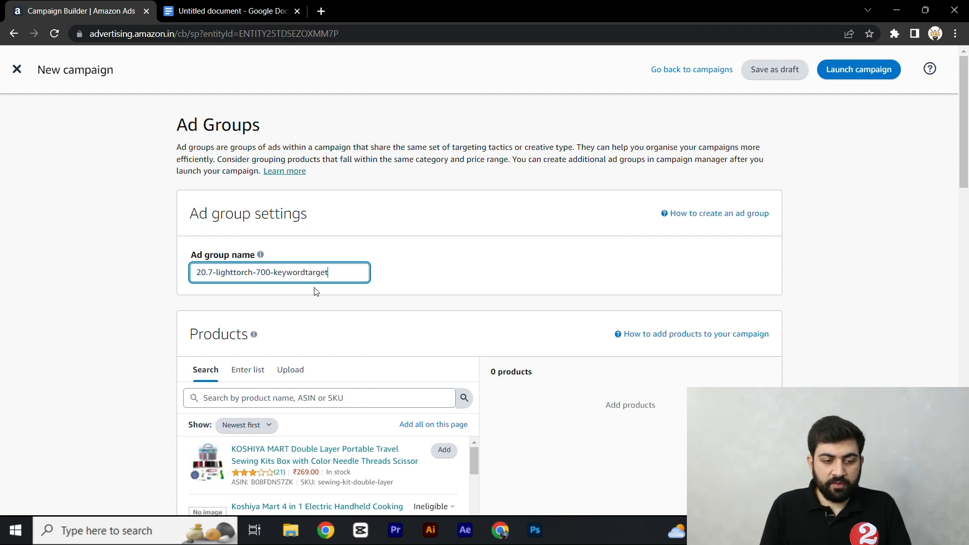
Open Amazon Seller Central in a new browser tab and go to the Manage Inventory page.
scroll(317, 292, down, 3)
scroll(239, 316, up, 2)
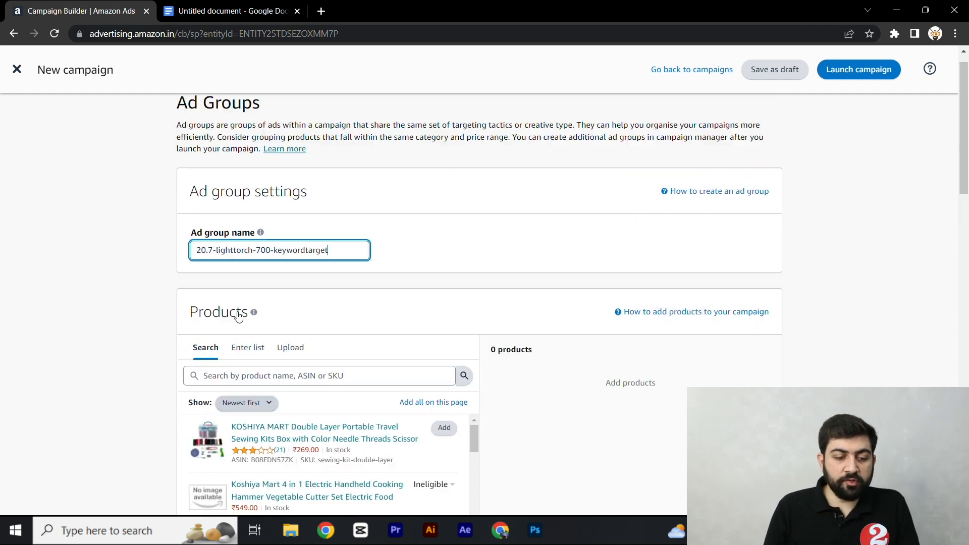
click(321, 11)
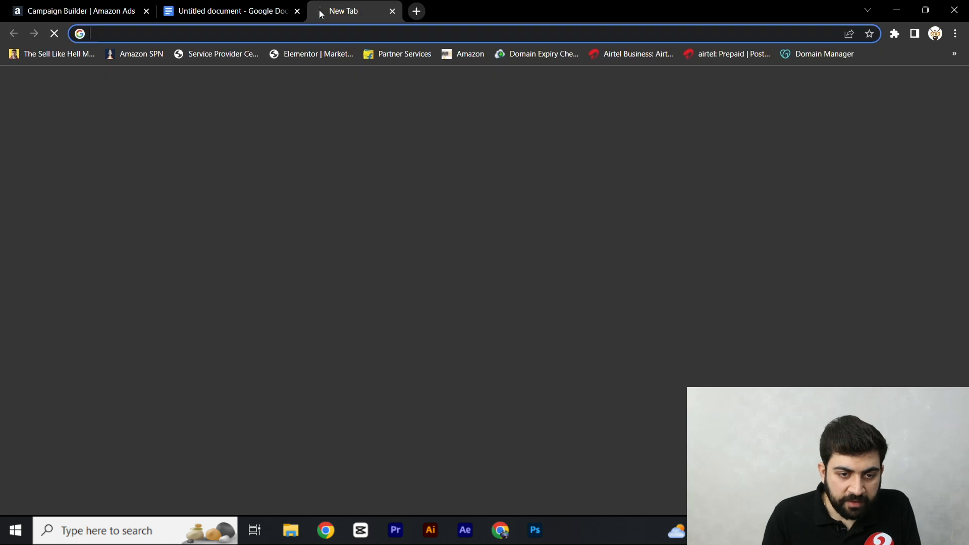
text(sell)
key(Return)
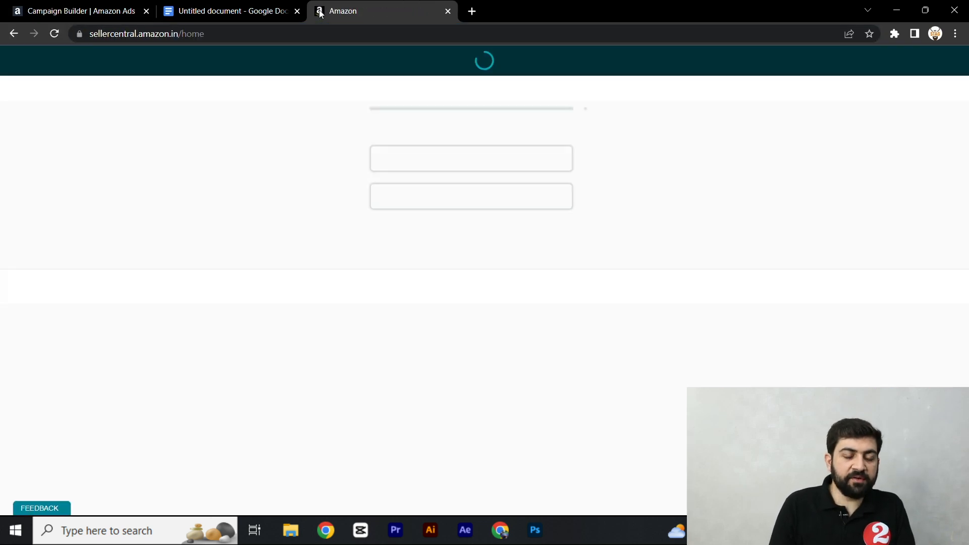
click(20, 65)
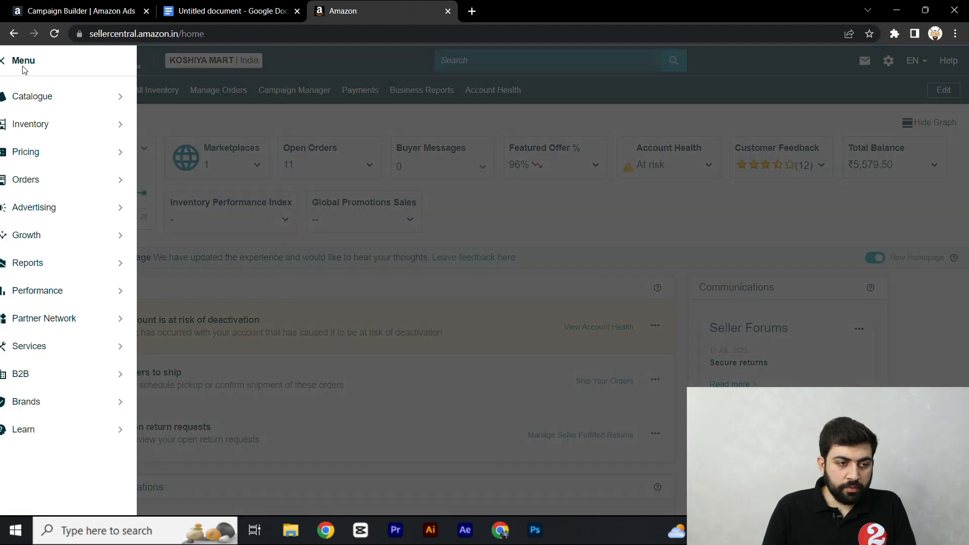
mouse_move(48, 127)
click(204, 128)
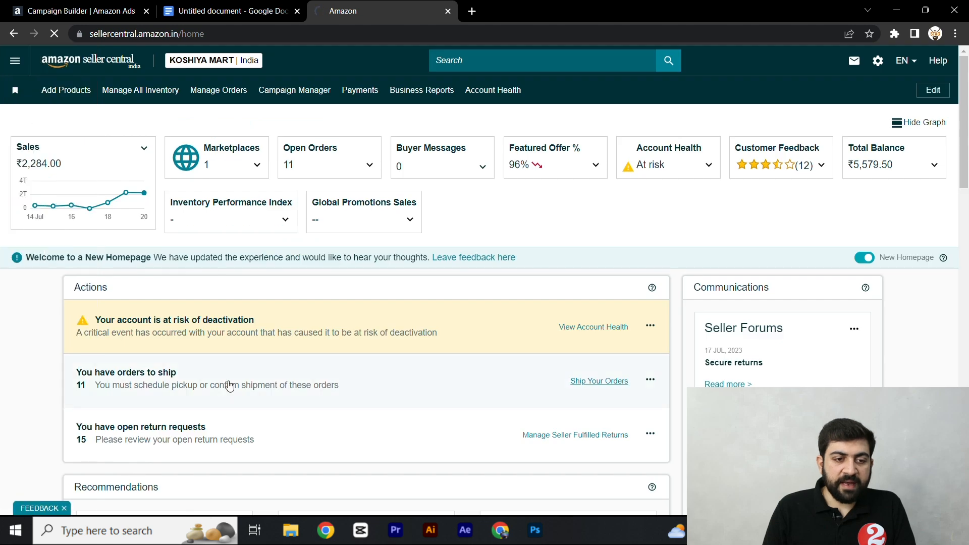
Search the inventory for "torch" and copy the ASIN of the Koshiya Mart 4 Tactical Flashlight + Desk Lamp.
scroll(286, 394, down, 12)
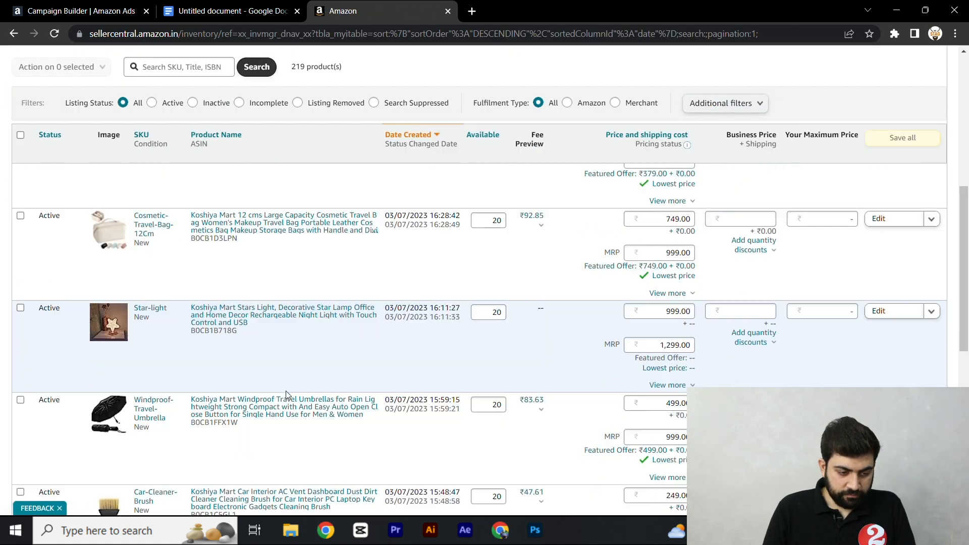
scroll(285, 394, down, 6)
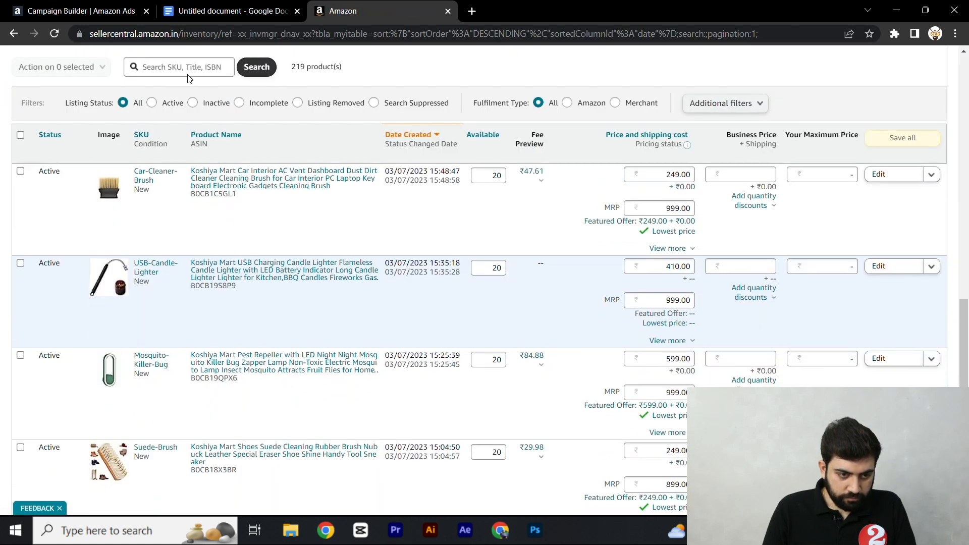
click(187, 77)
text(torch)
key(Return)
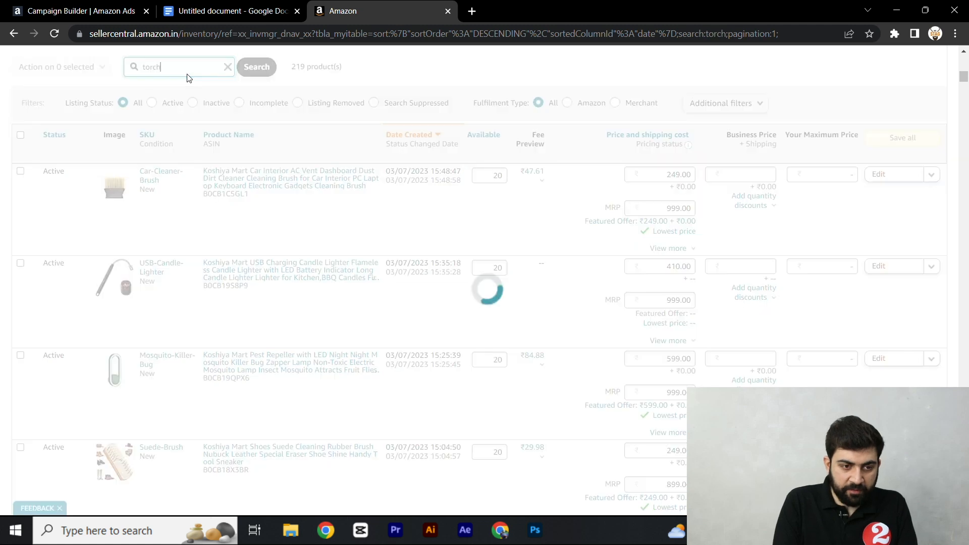
scroll(235, 366, down, 2)
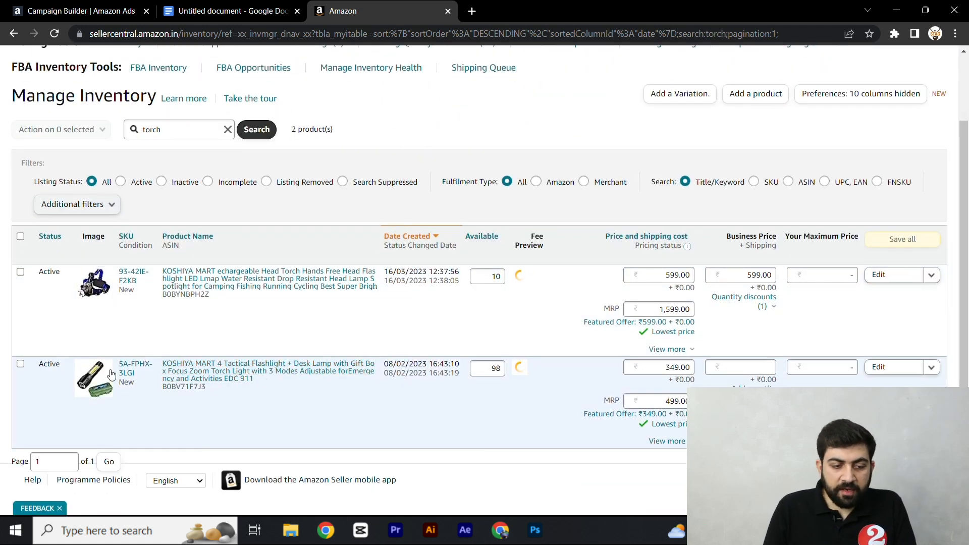
drag(222, 397, 170, 394)
key(ctrl+c)
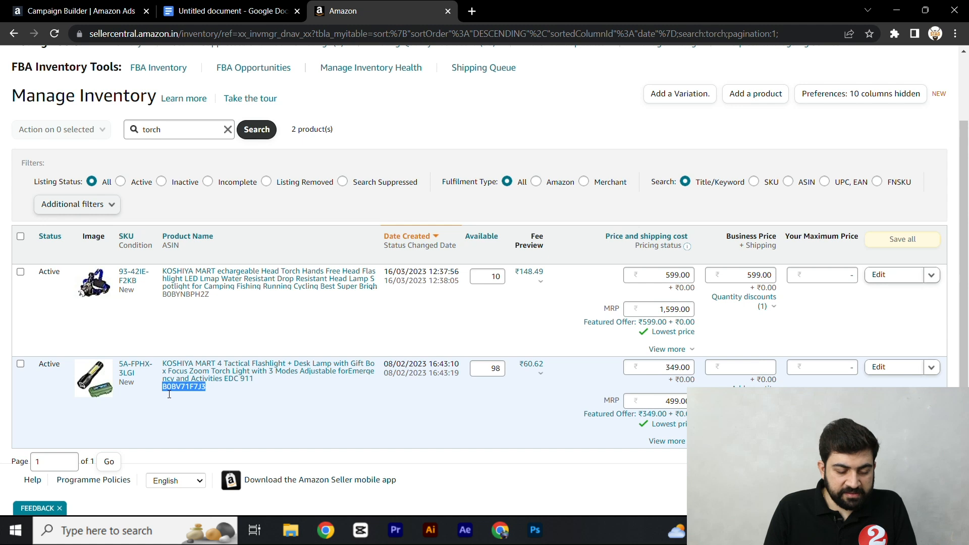
Back in the campaign builder, search the products for the copied ASIN B0BV71F7J3 and add the flashlight to the ad group.
click(76, 11)
click(245, 335)
key(ctrl+v)
click(463, 334)
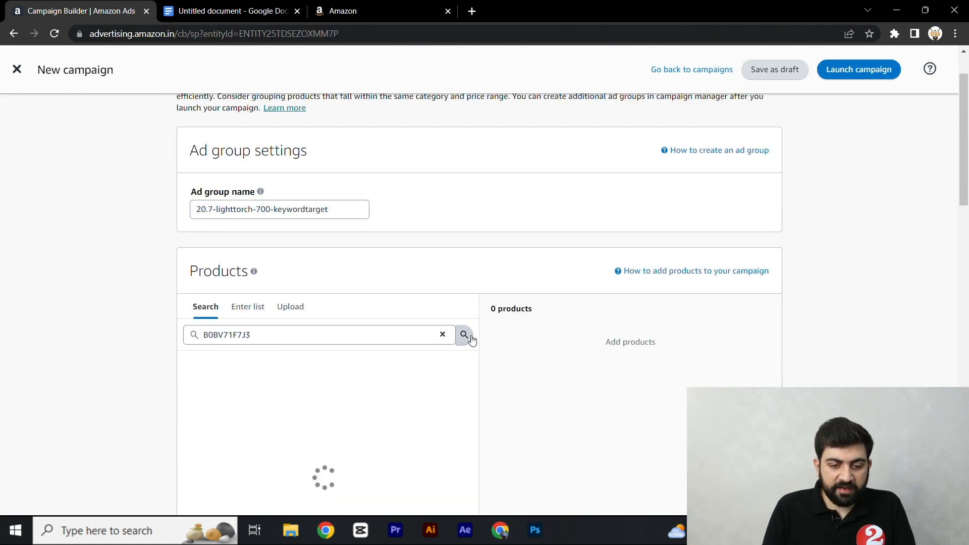
scroll(462, 333, down, 1)
click(455, 324)
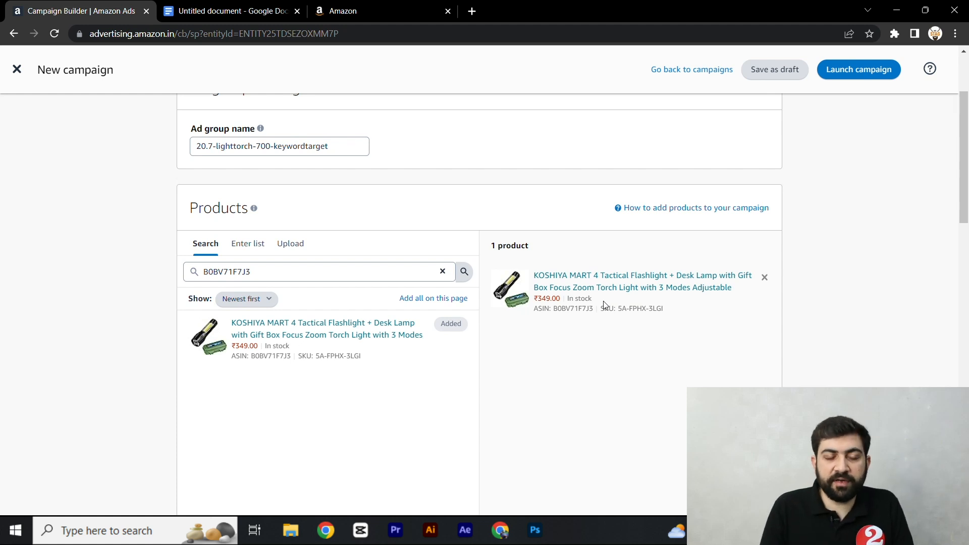
Set the campaign's targeting to manual targeting.
scroll(256, 342, down, 7)
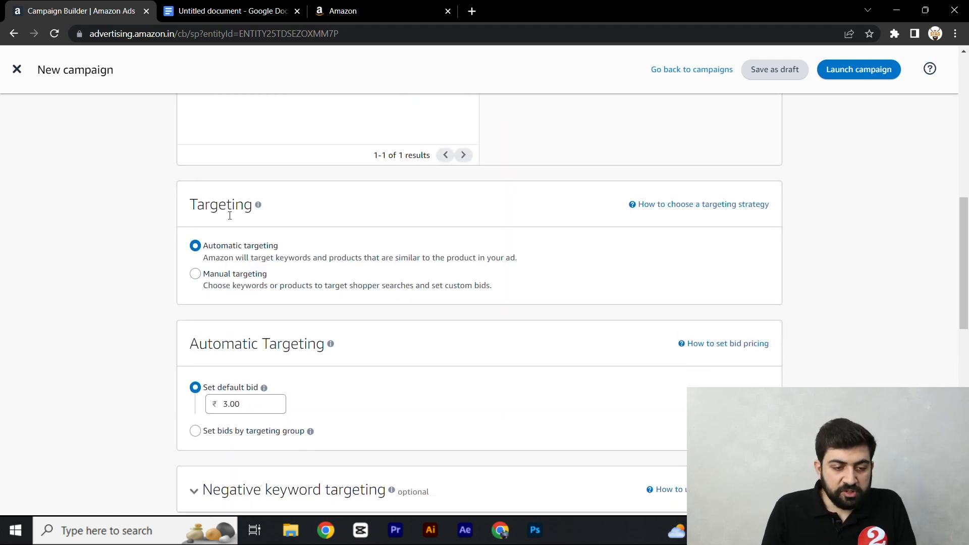
click(207, 284)
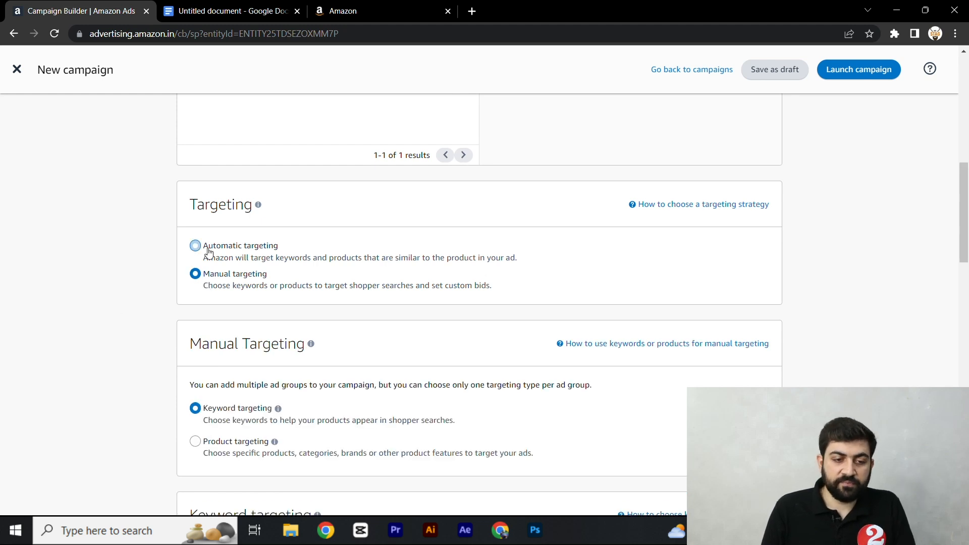
scroll(205, 283, down, 3)
drag(190, 220, 306, 227)
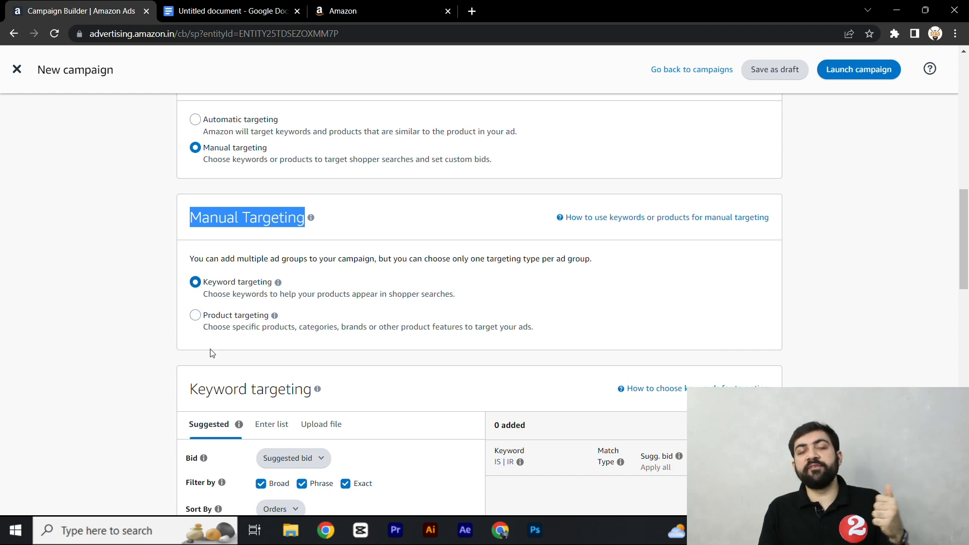
Examine the keyword targeting bid options and the suggested keywords with their match types and suggested bids.
scroll(211, 352, down, 1)
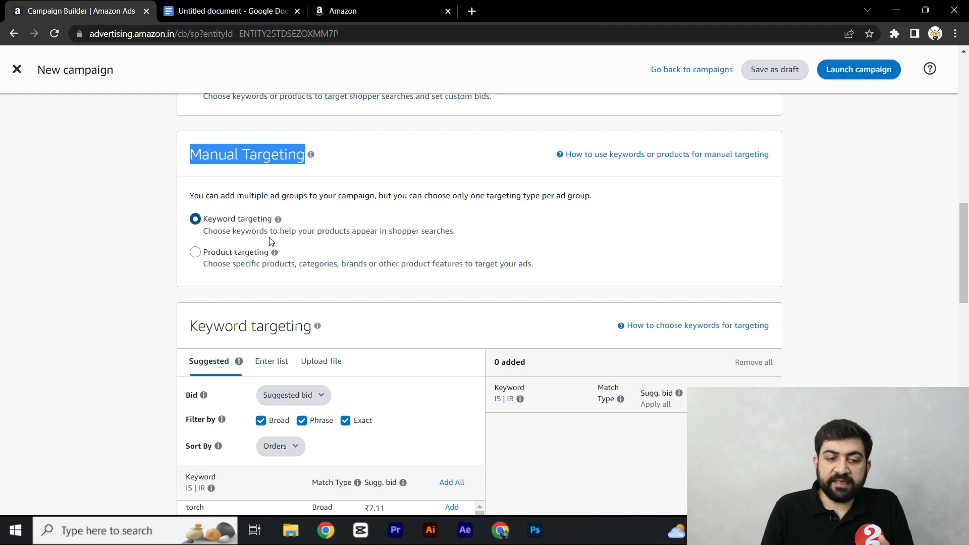
scroll(263, 262, down, 2)
scroll(258, 297, down, 2)
scroll(257, 302, up, 1)
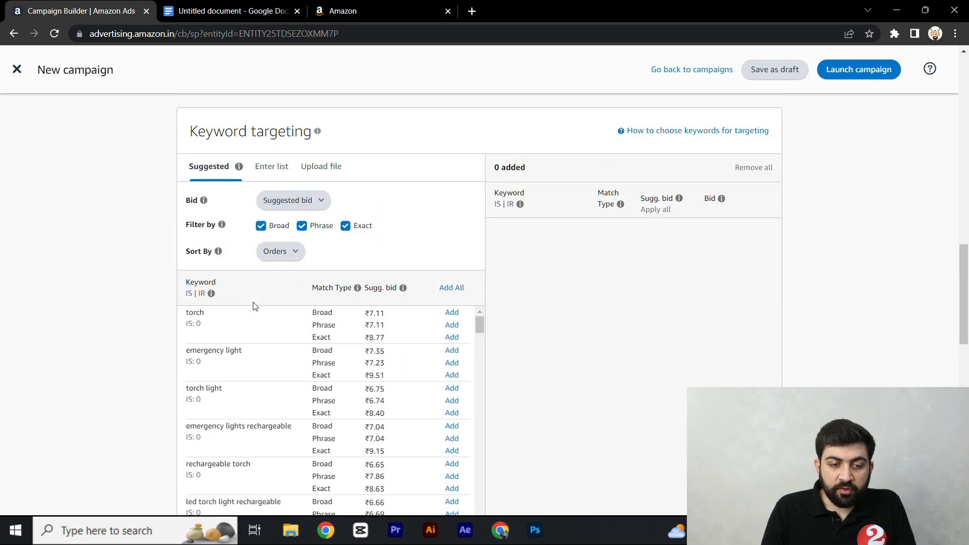
click(294, 205)
click(155, 207)
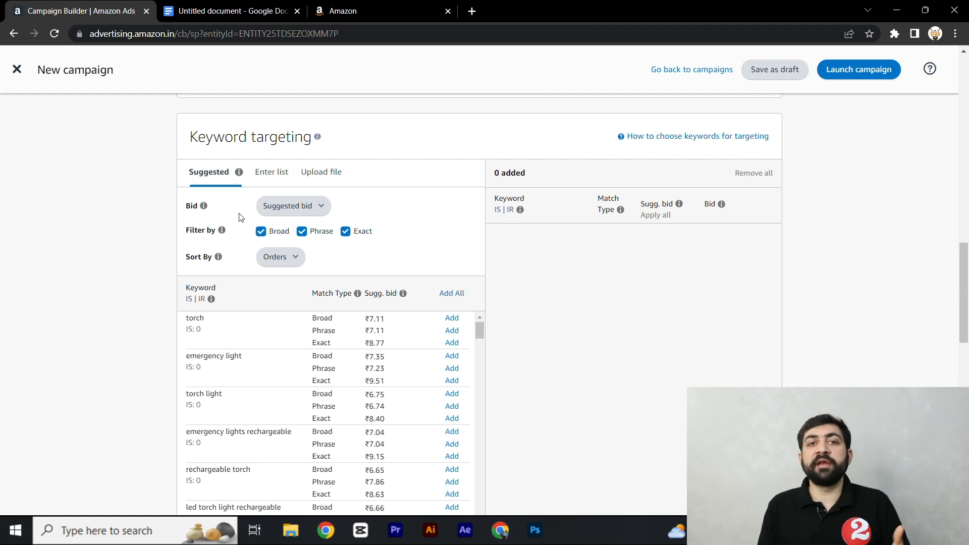
scroll(247, 252, down, 1)
scroll(254, 317, down, 1)
scroll(259, 326, down, 10)
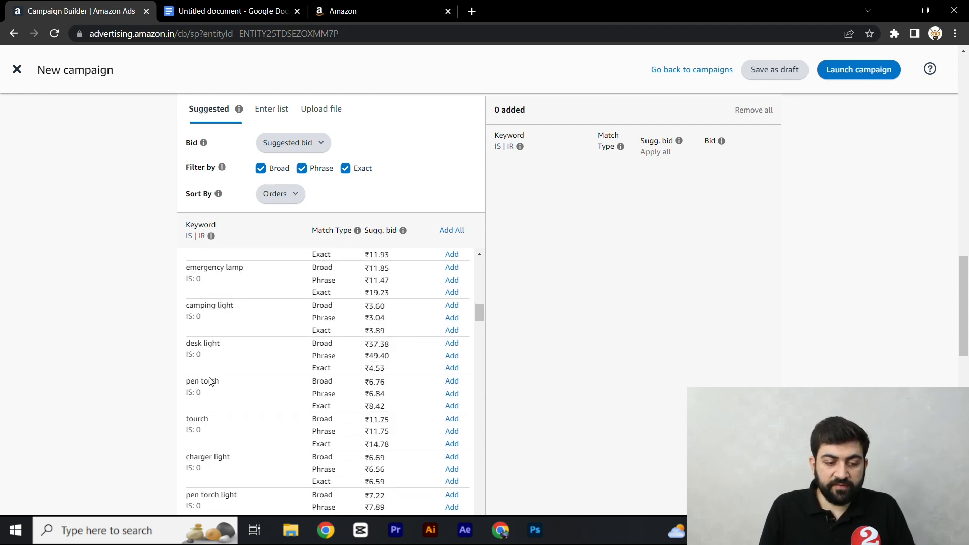
scroll(212, 383, down, 3)
drag(185, 334, 234, 336)
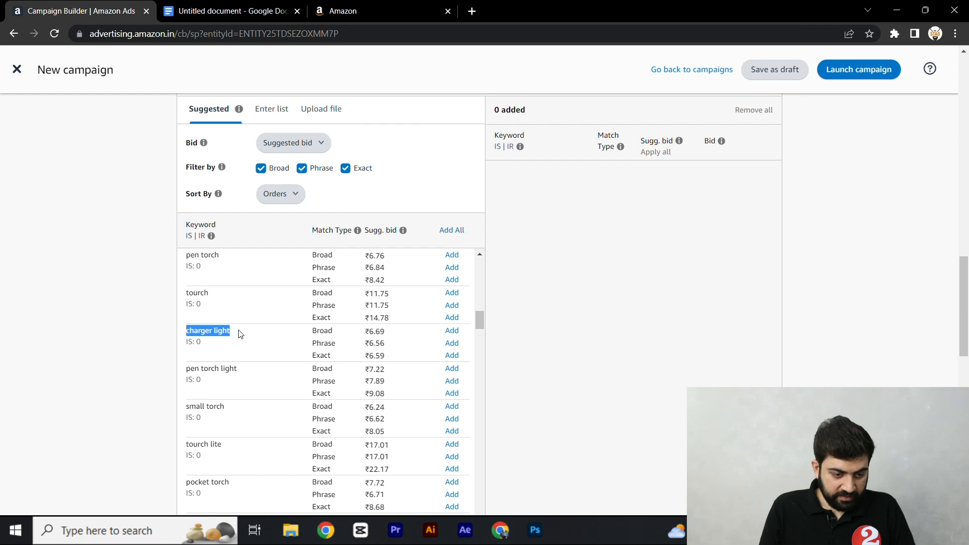
scroll(222, 337, down, 1)
scroll(233, 316, up, 10)
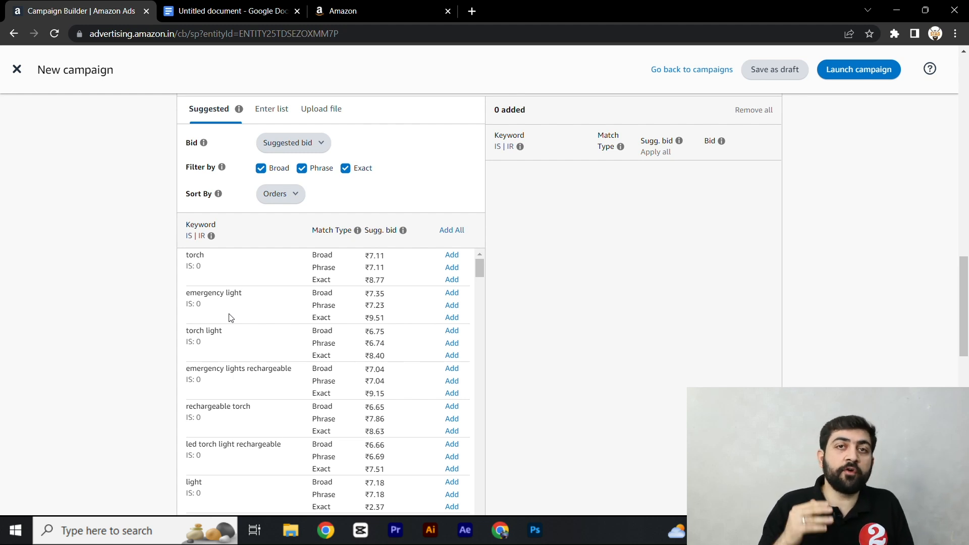
Copy all the search terms from the Google Docs document and paste them into the campaign's manually entered keyword list.
scroll(232, 310, up, 3)
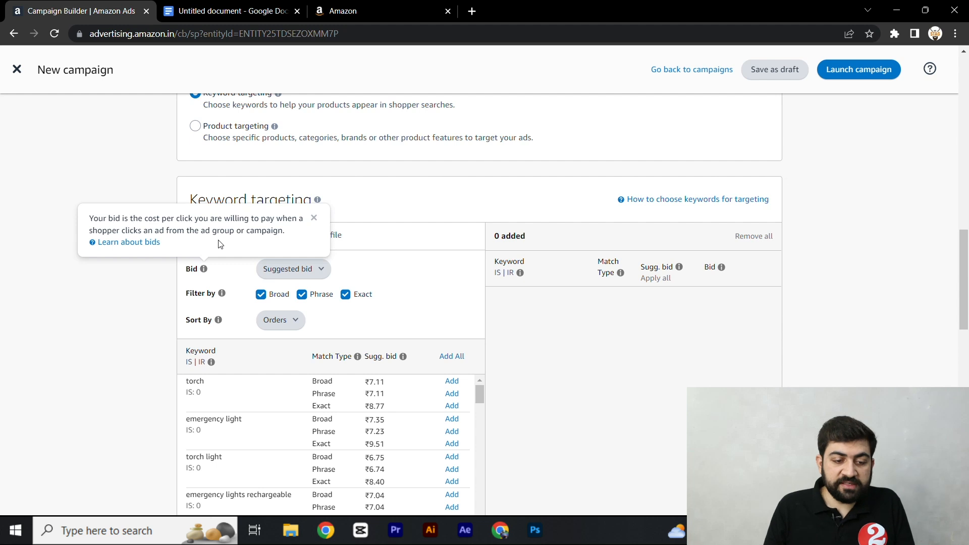
click(273, 240)
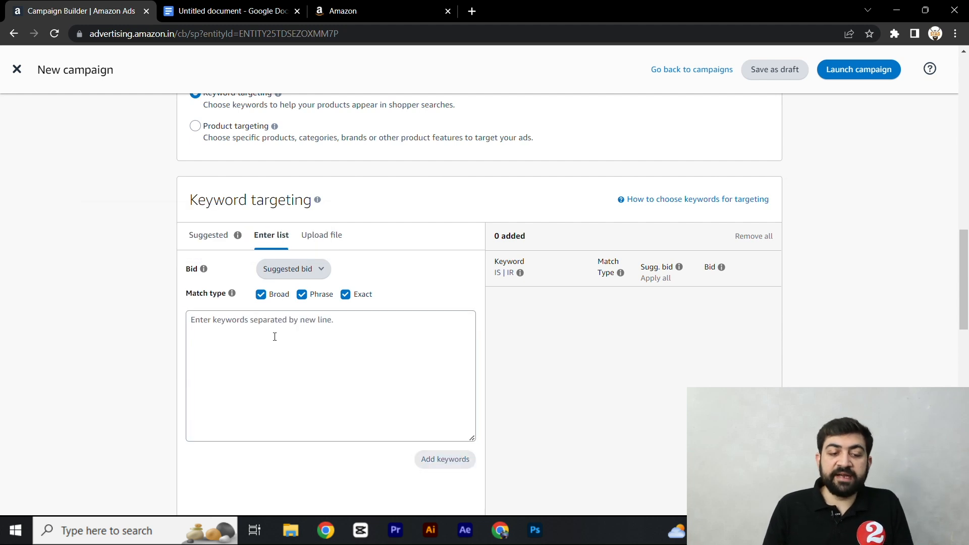
click(304, 241)
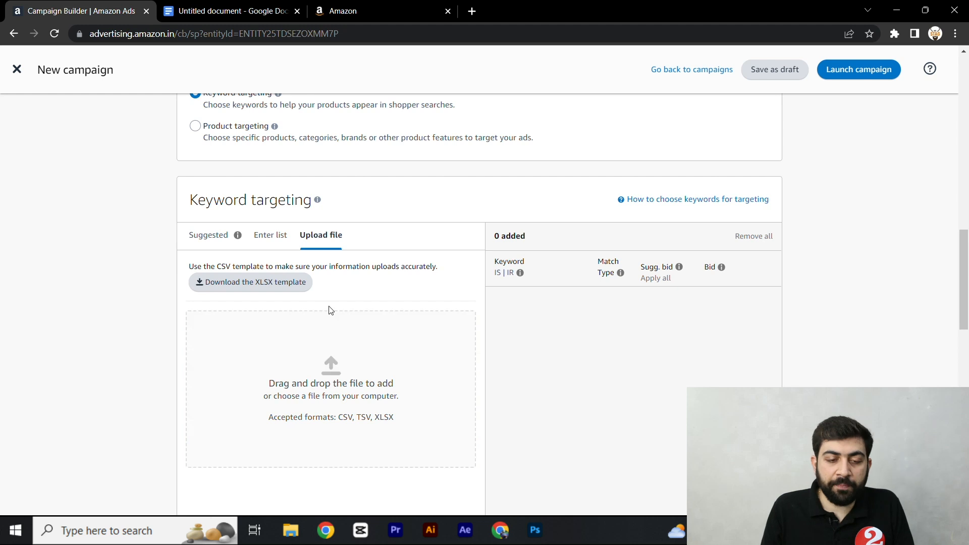
click(233, 11)
key(ctrl+a)
key(ctrl+c)
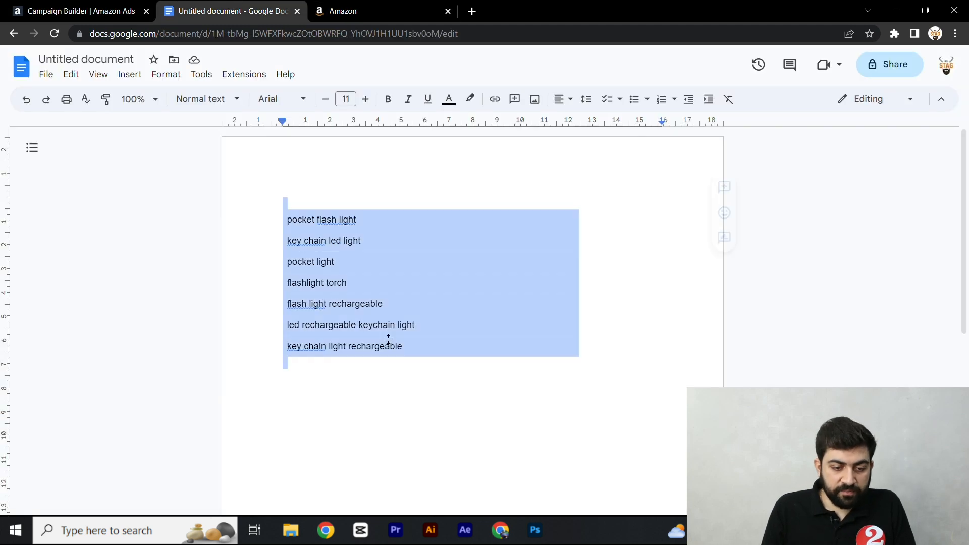
click(81, 11)
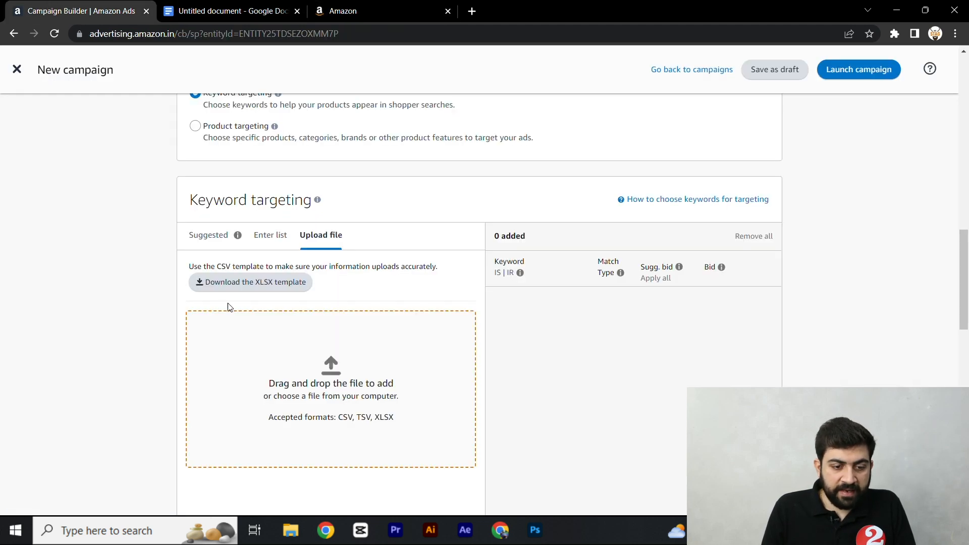
click(273, 243)
click(227, 337)
key(ctrl+v)
Choose Suggested bid as the bid option for the entered keywords.
double_click(192, 269)
click(288, 274)
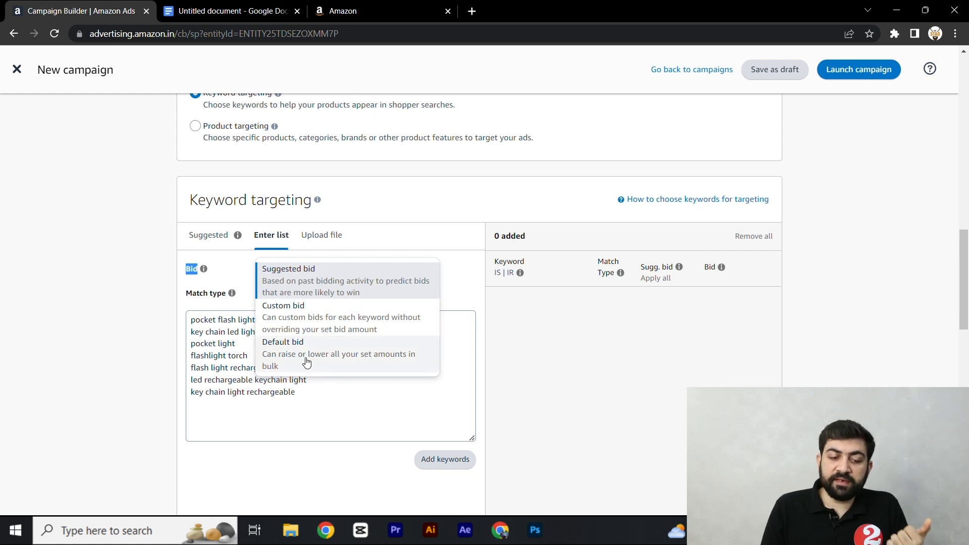
click(323, 280)
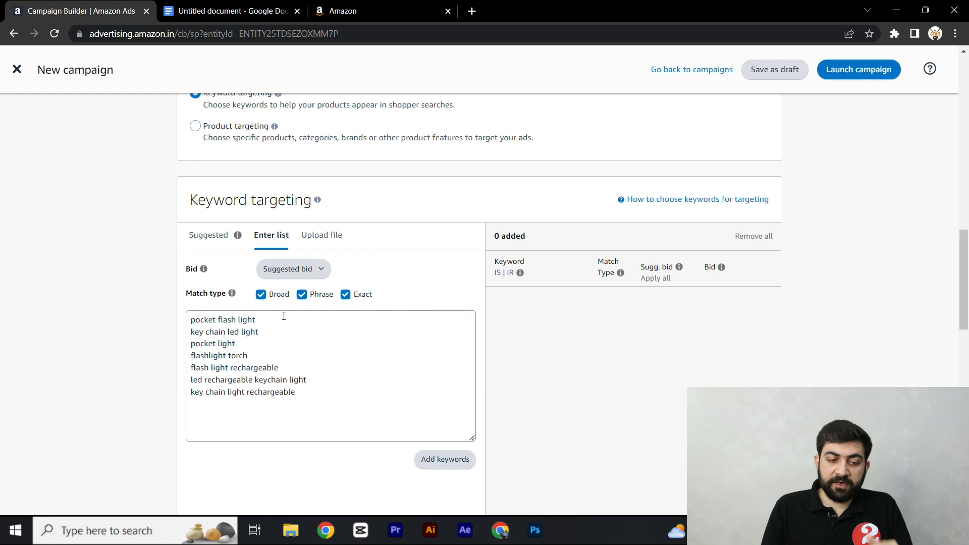
Restrict the entered keywords' match type to Broad only.
drag(190, 303, 242, 305)
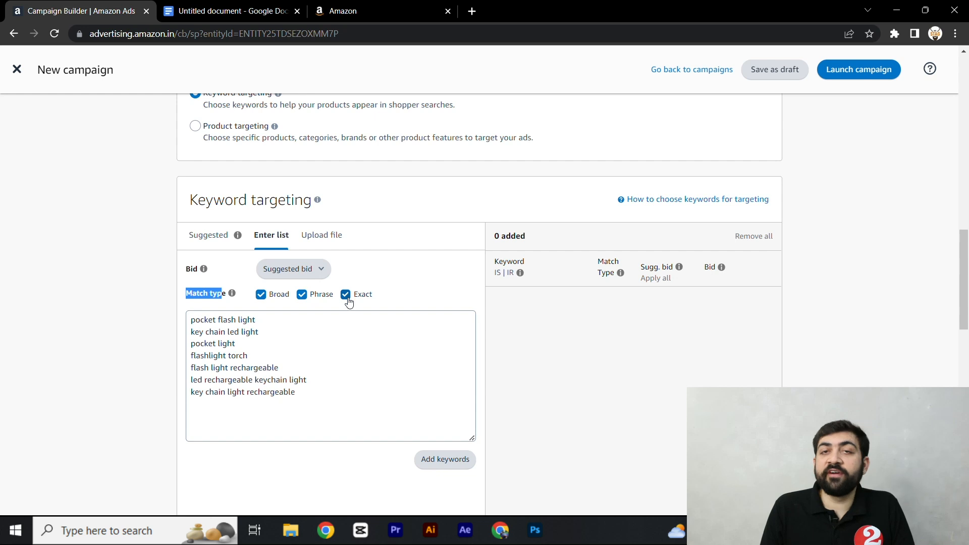
click(278, 298)
click(321, 299)
click(346, 295)
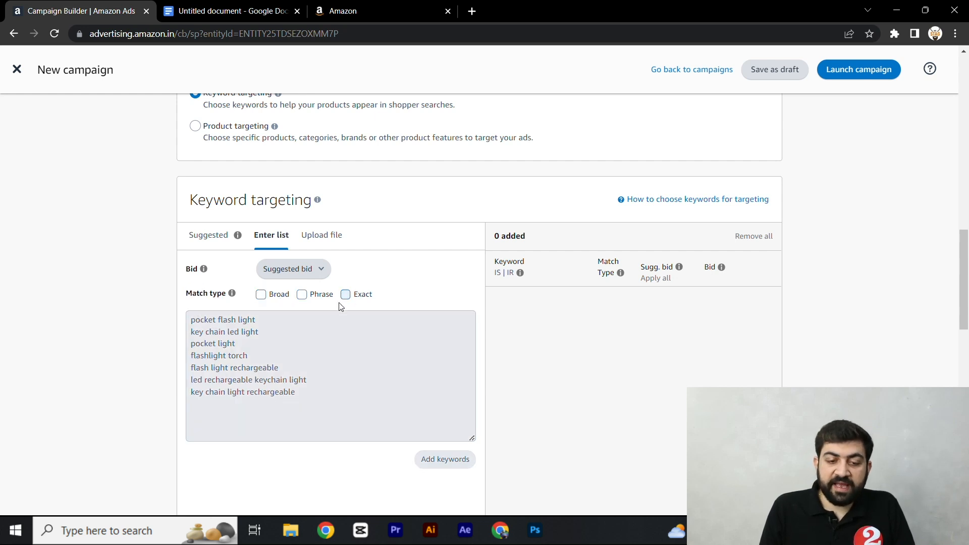
click(281, 302)
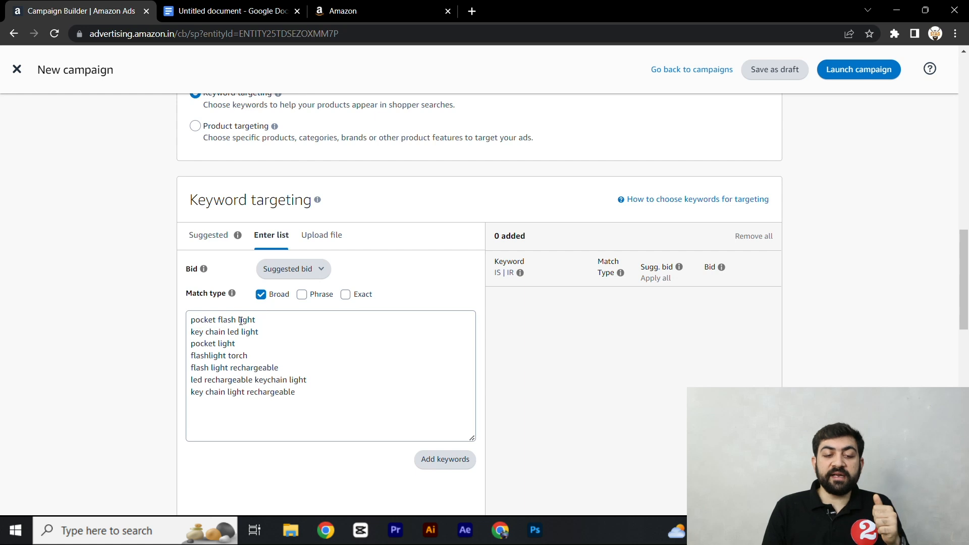
Examine the entered keyword "pocket flash light" and its individual words in relation to the Broad match type.
drag(192, 321, 273, 324)
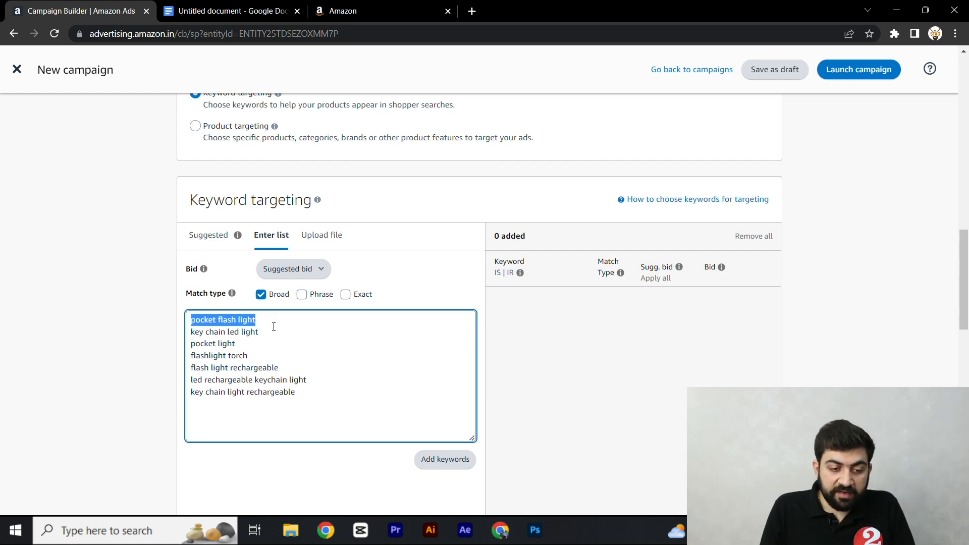
click(275, 327)
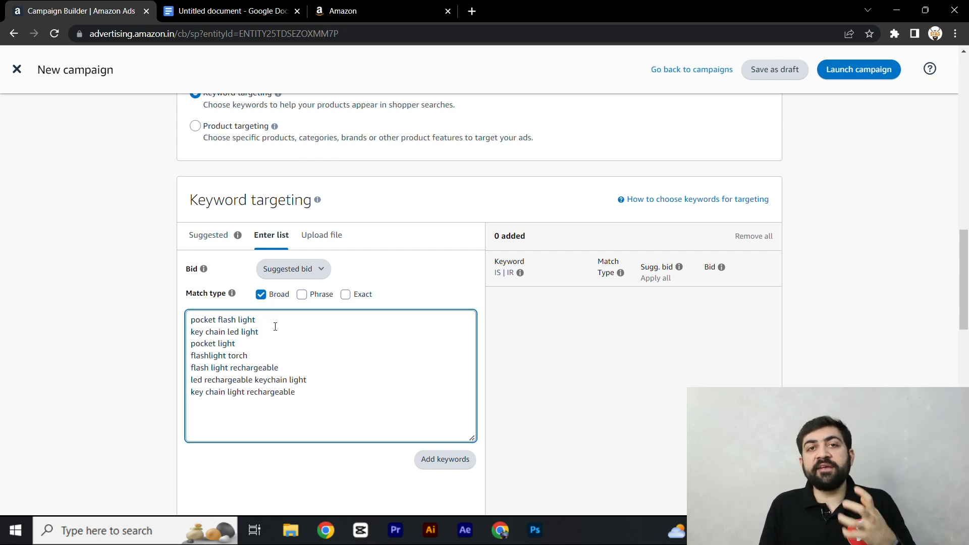
triple_click(232, 322)
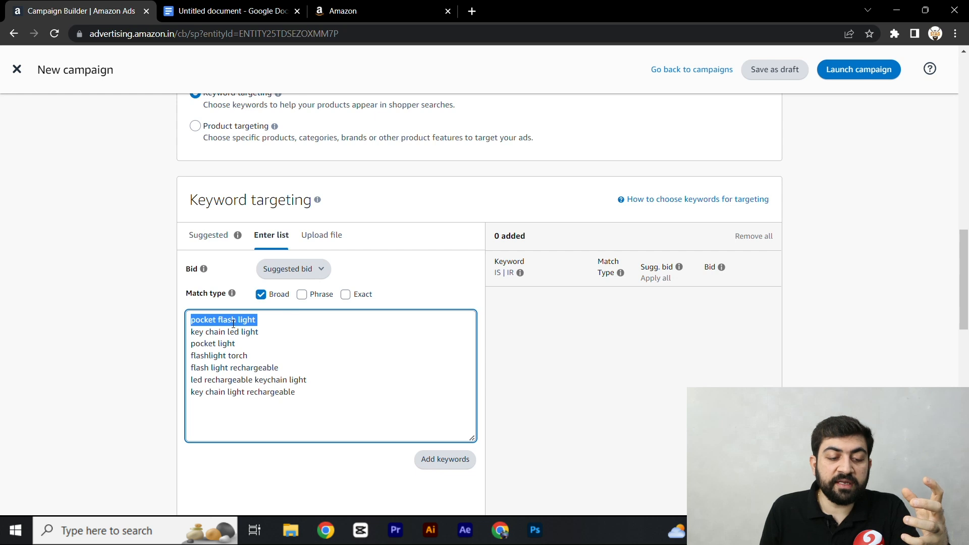
click(228, 322)
key(shift+Right)
key(shift+Right)
key(shift+Right)
key(shift+Right)
key(shift+Right)
key(shift+Right)
key(shift+Right)
key(shift+Right)
key(shift+Right)
key(shift+Right)
key(shift+Right)
key(shift+Right)
key(shift+Right)
key(shift+Right)
key(shift+Right)
key(shift+Right)
key(shift+Right)
key(shift+Right)
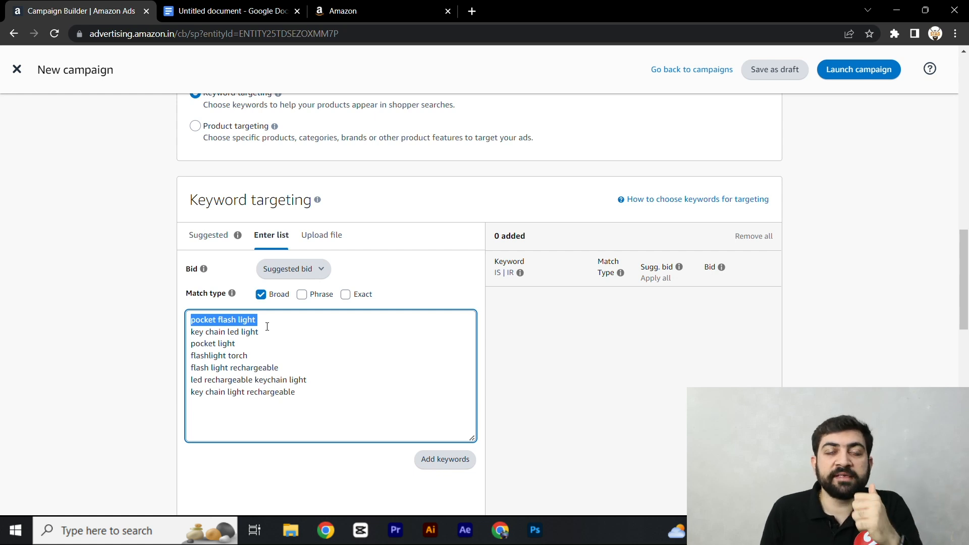
click(250, 329)
double_click(228, 321)
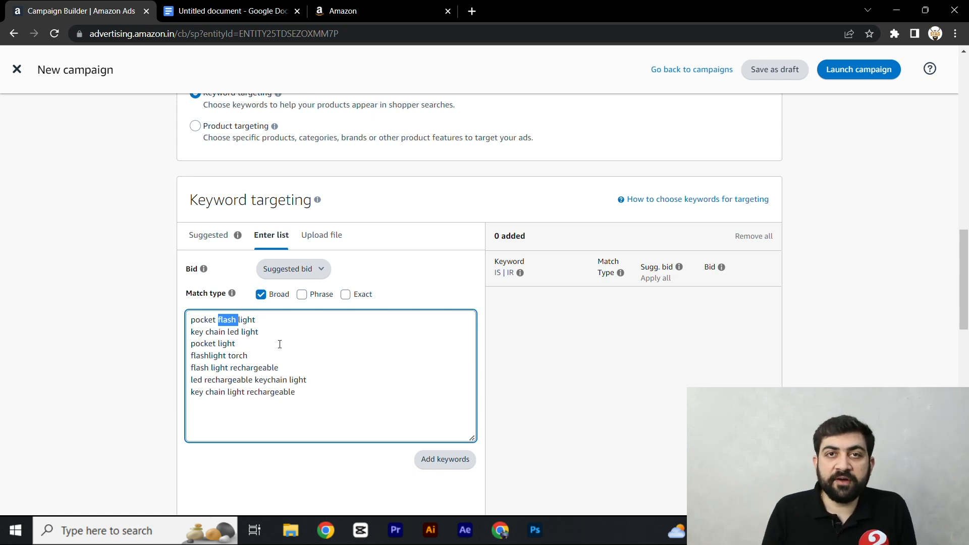
Switch the entered keywords' match type from Broad to Phrase.
click(261, 295)
click(302, 295)
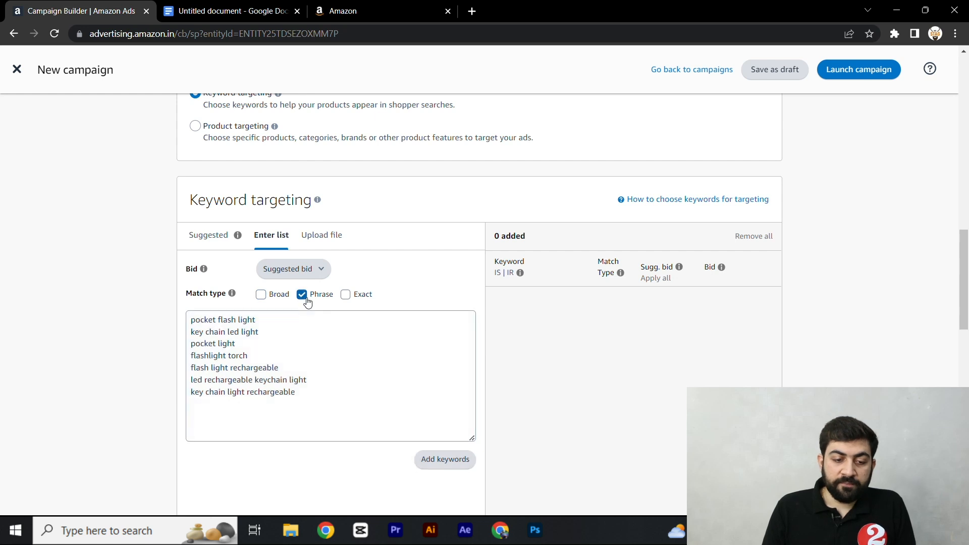
triple_click(250, 323)
triple_click(251, 325)
click(195, 325)
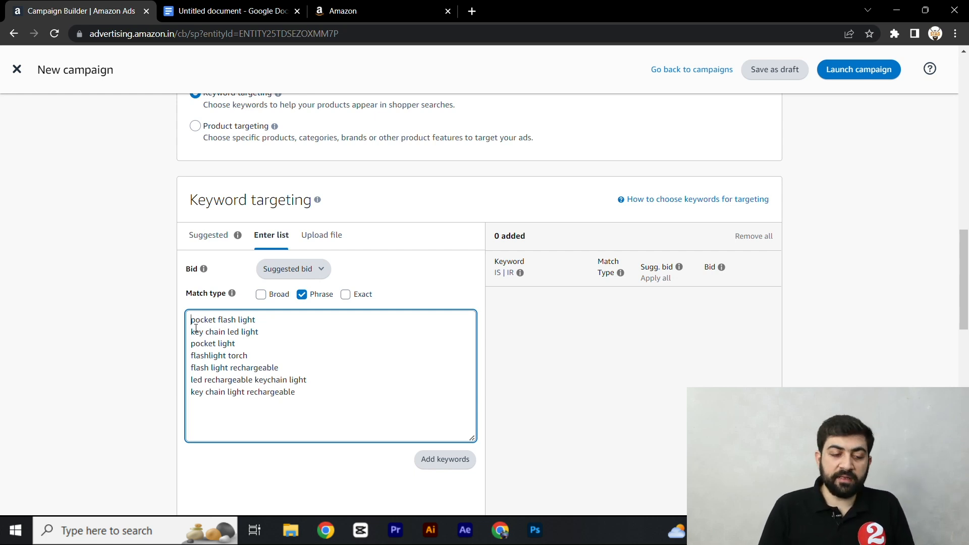
Include the Exact match type alongside Phrase and add the entered keywords to the campaign's targeting.
click(346, 295)
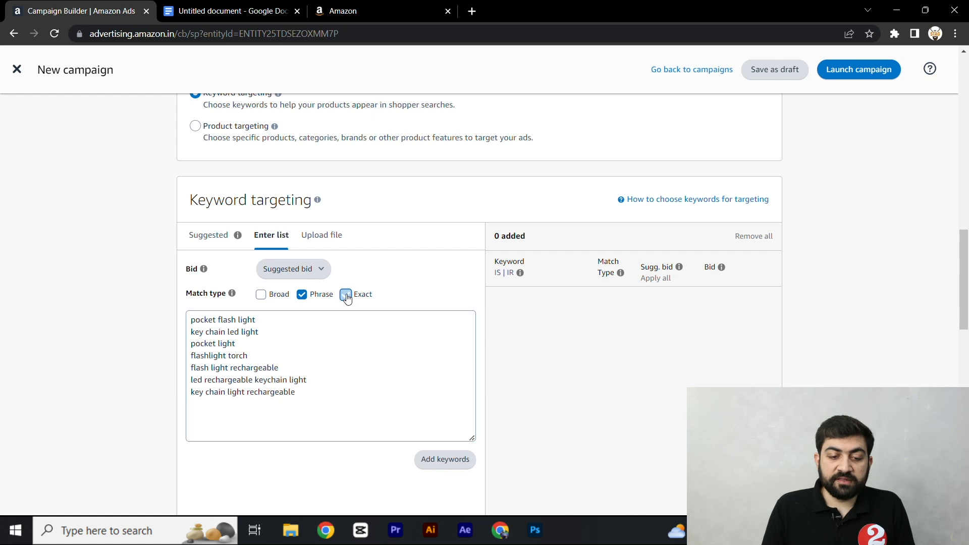
triple_click(242, 332)
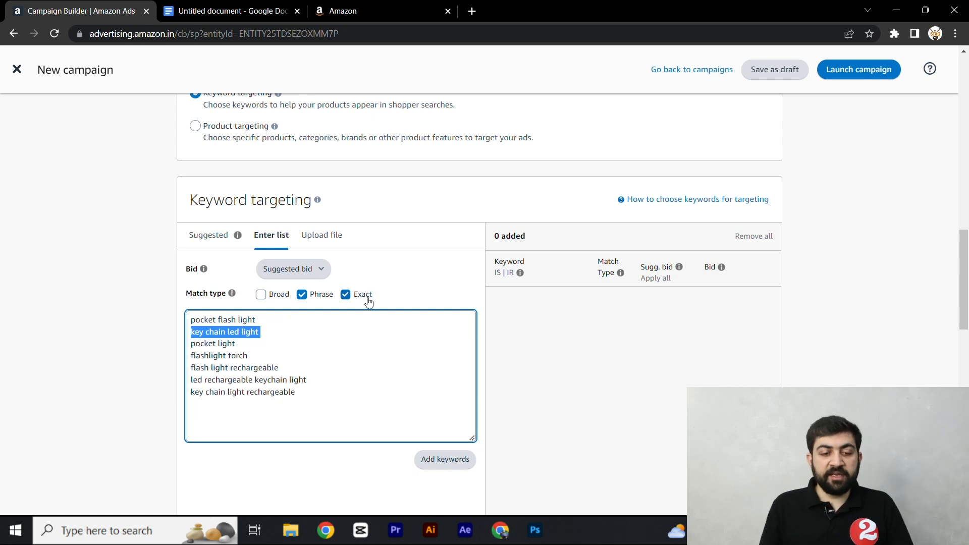
click(328, 297)
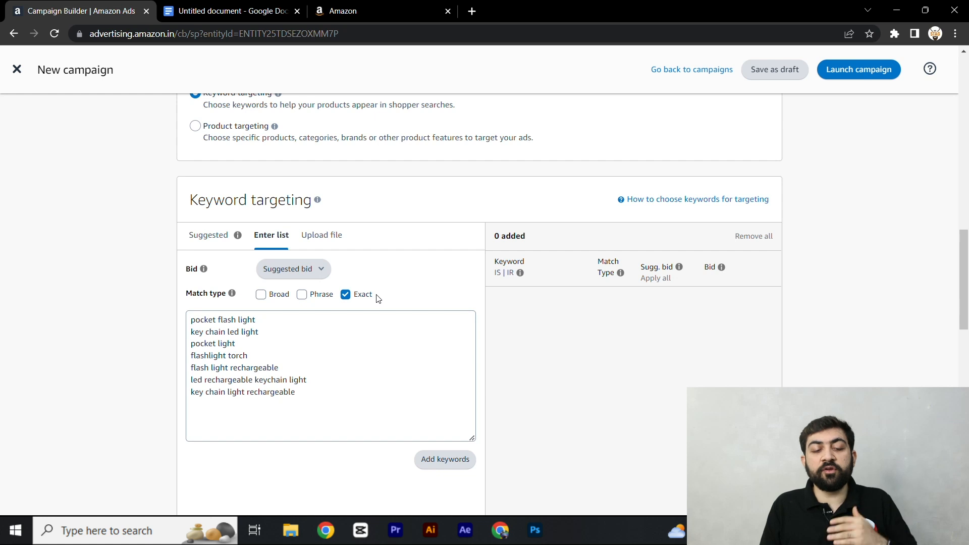
click(323, 296)
scroll(368, 341, down, 1)
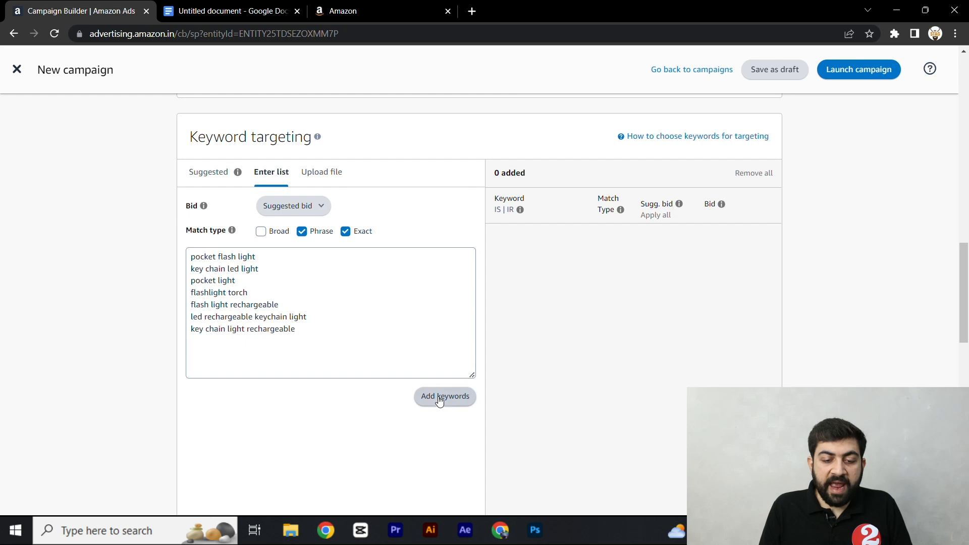
click(441, 396)
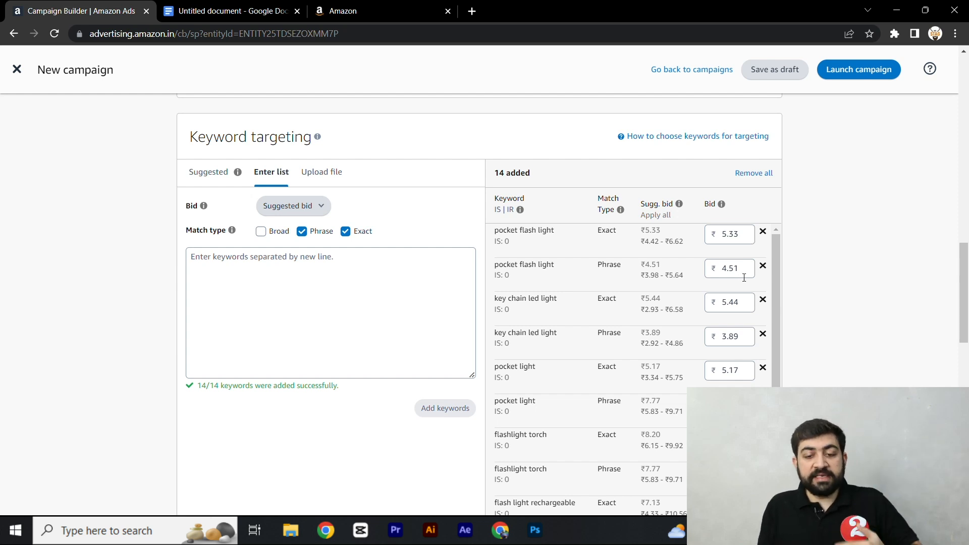
Examine the suggested bids and bid ranges of the added keywords, especially the exact-match "flashlight torch".
scroll(665, 298, down, 3)
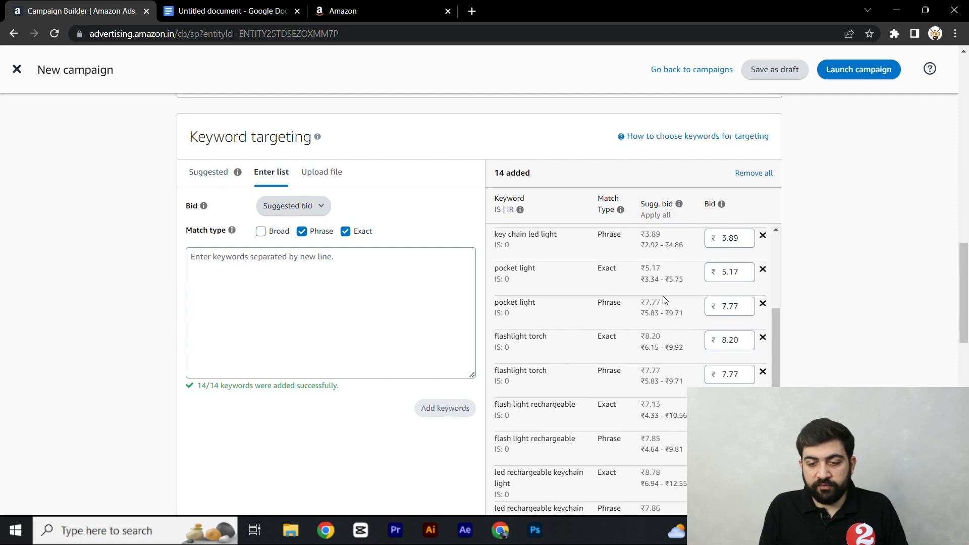
drag(640, 348, 687, 352)
click(687, 351)
drag(495, 337, 555, 339)
drag(639, 337, 654, 339)
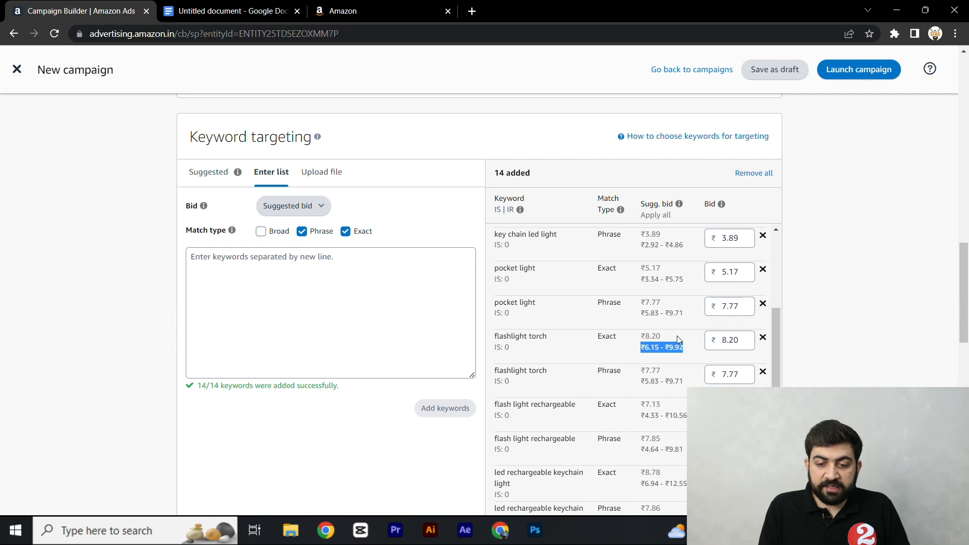
click(666, 350)
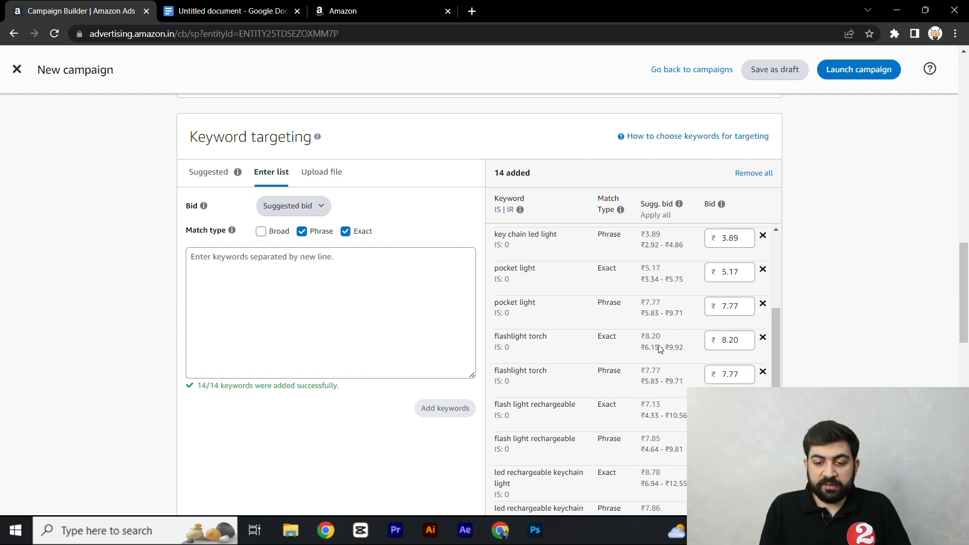
triple_click(660, 352)
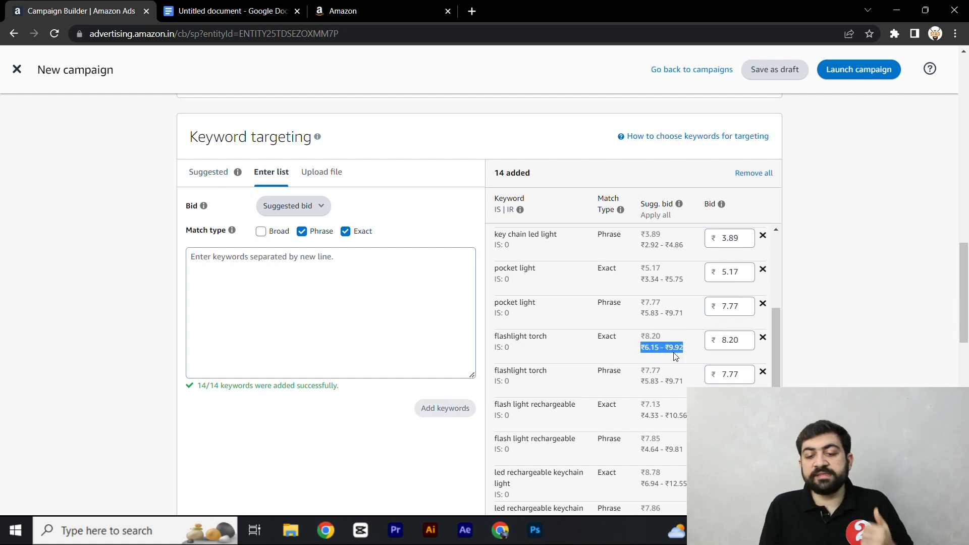
click(687, 355)
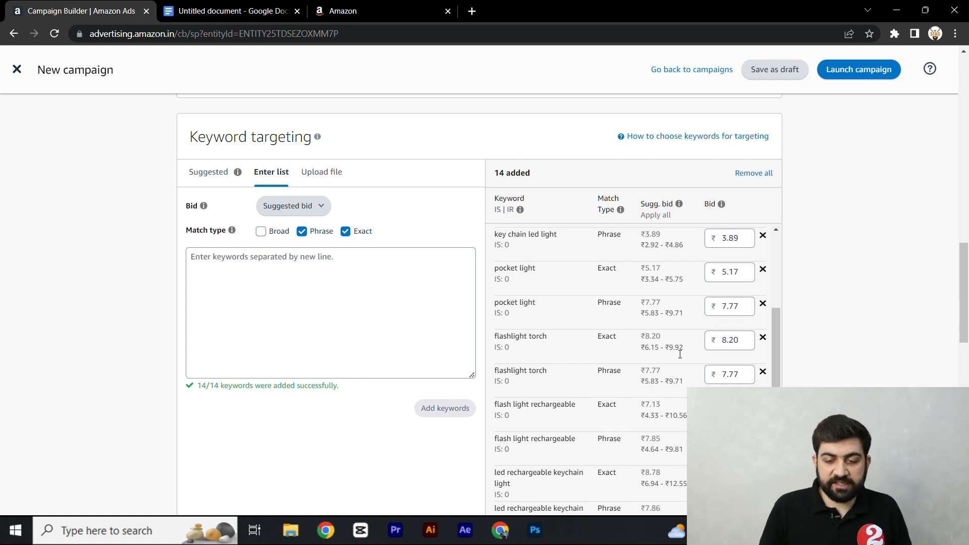
Examine the optional negative keyword targeting section and its match types, checking the saved search terms in Google Docs as well.
scroll(387, 394, down, 10)
scroll(353, 353, up, 2)
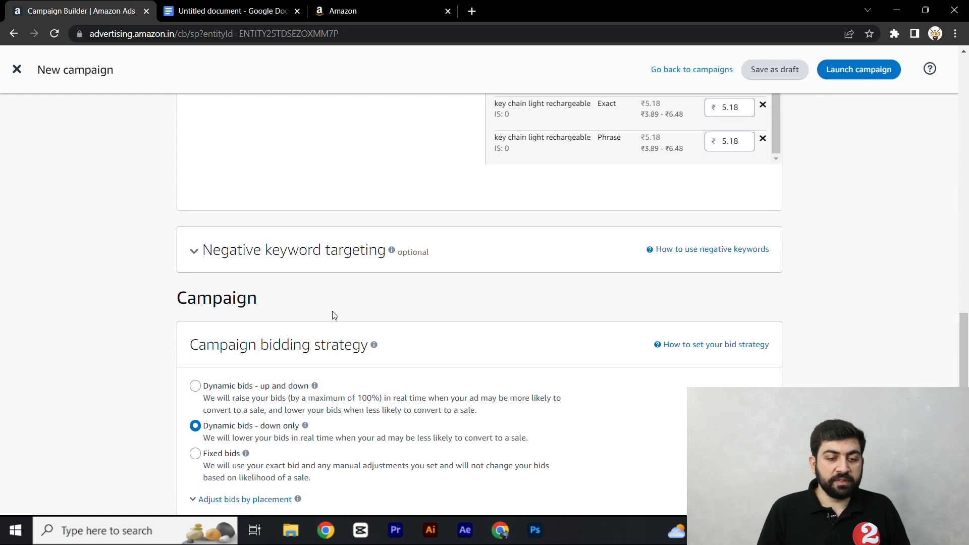
click(271, 259)
click(271, 259)
scroll(446, 257, up, 3)
scroll(630, 253, up, 10)
click(230, 10)
click(264, 208)
click(126, 10)
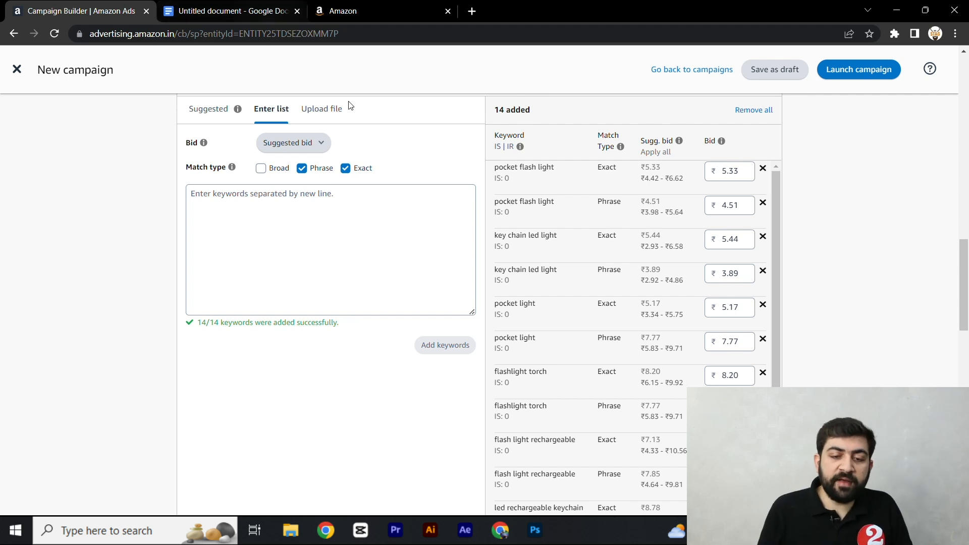
scroll(448, 242, up, 2)
scroll(304, 255, down, 2)
scroll(303, 255, down, 7)
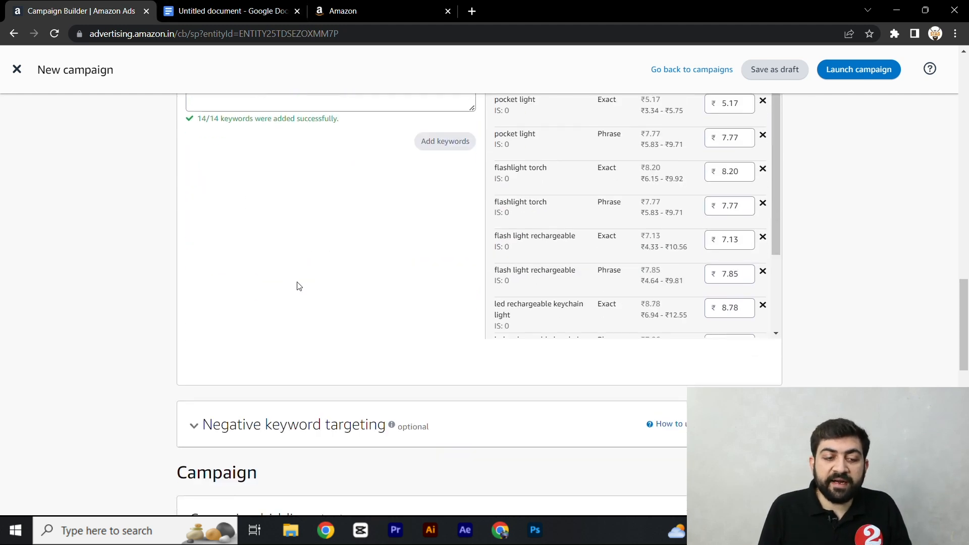
click(282, 251)
click(236, 337)
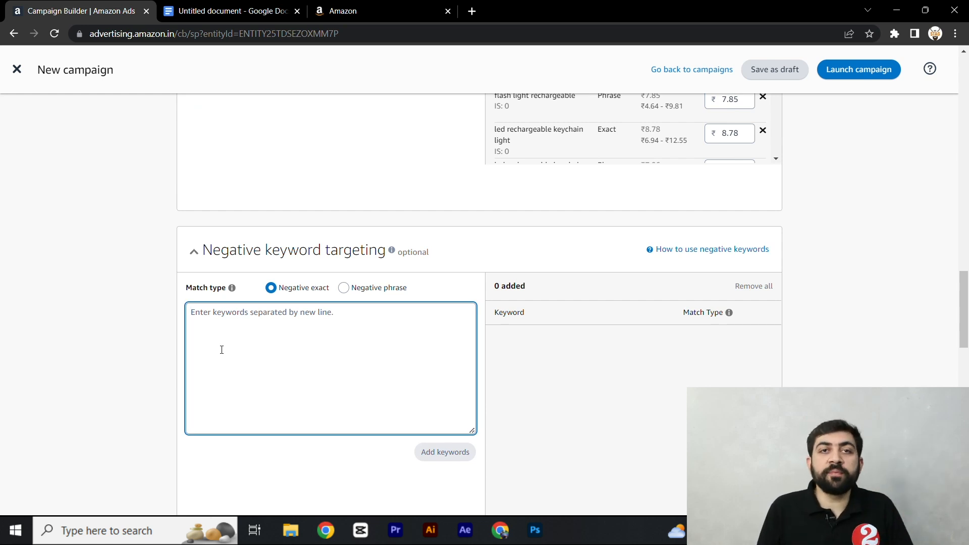
click(251, 254)
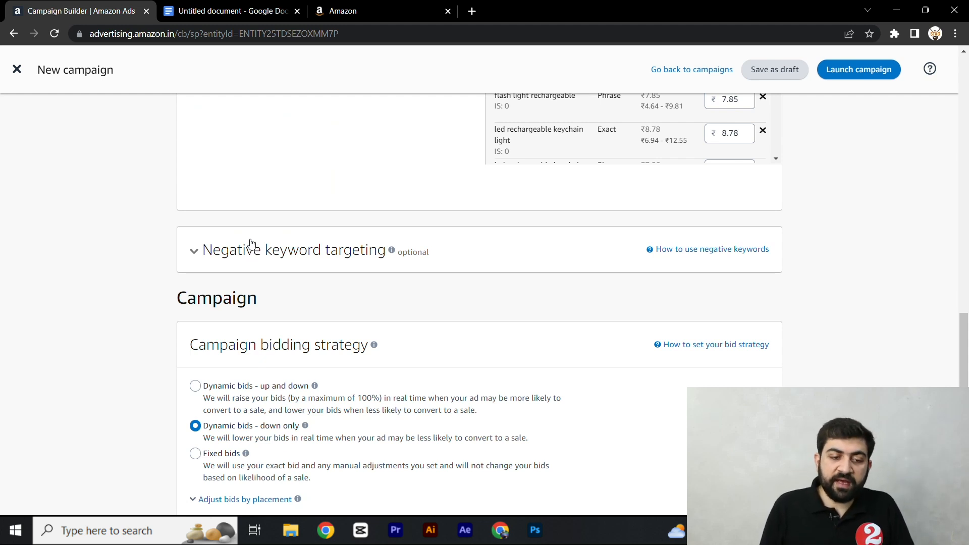
Review the campaign bidding strategy options, try Fixed bids, and set the strategy to Dynamic bids - down only.
scroll(247, 274, down, 1)
double_click(222, 246)
click(253, 306)
triple_click(229, 287)
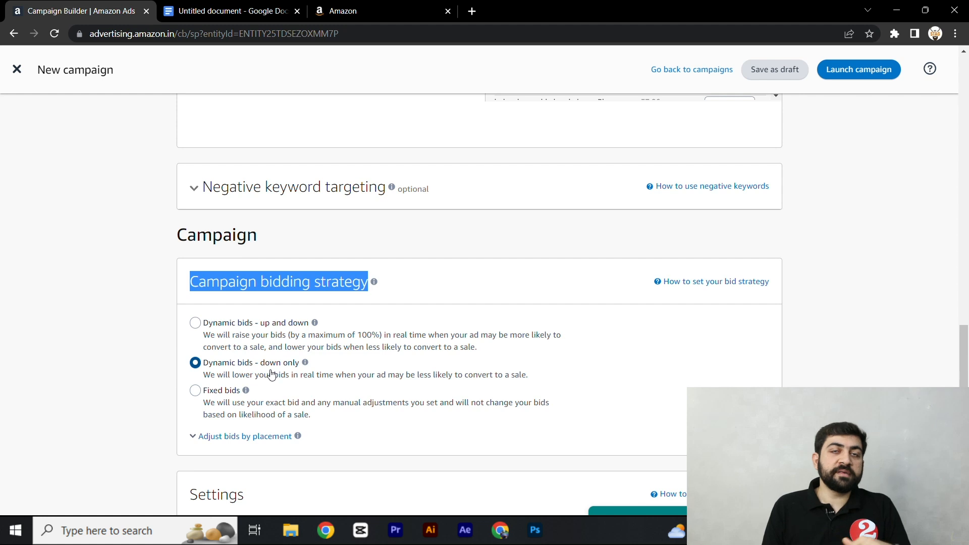
click(220, 401)
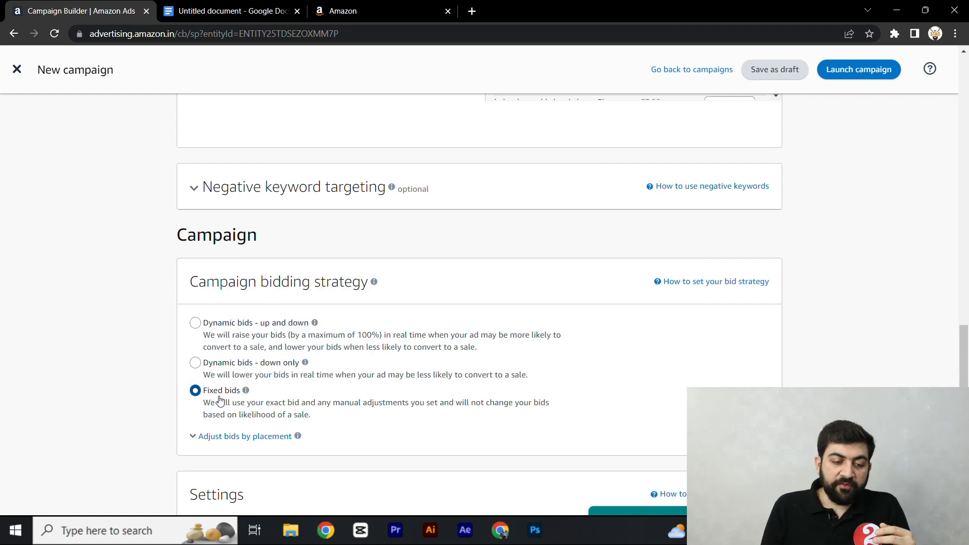
click(230, 374)
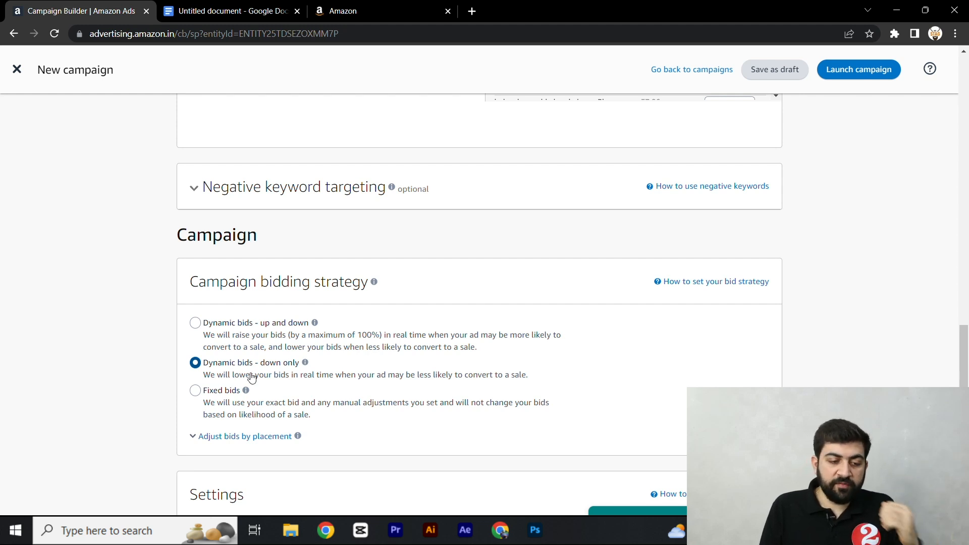
Set the campaign name to the copied ad group name, 20.7-lighttorch-700-keywordtarget.
scroll(363, 357, down, 1)
scroll(362, 356, down, 5)
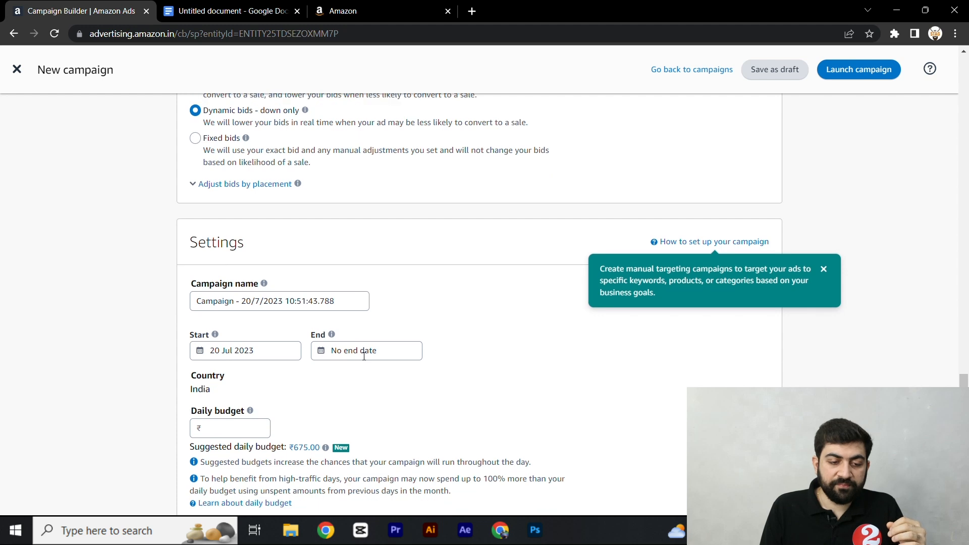
click(353, 310)
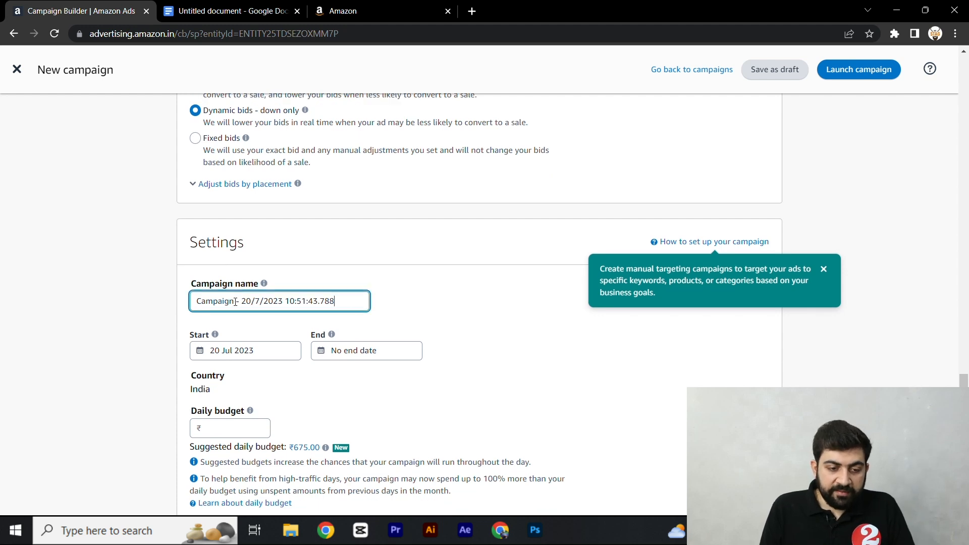
scroll(259, 287, up, 15)
scroll(261, 289, up, 4)
triple_click(266, 273)
key(ctrl+c)
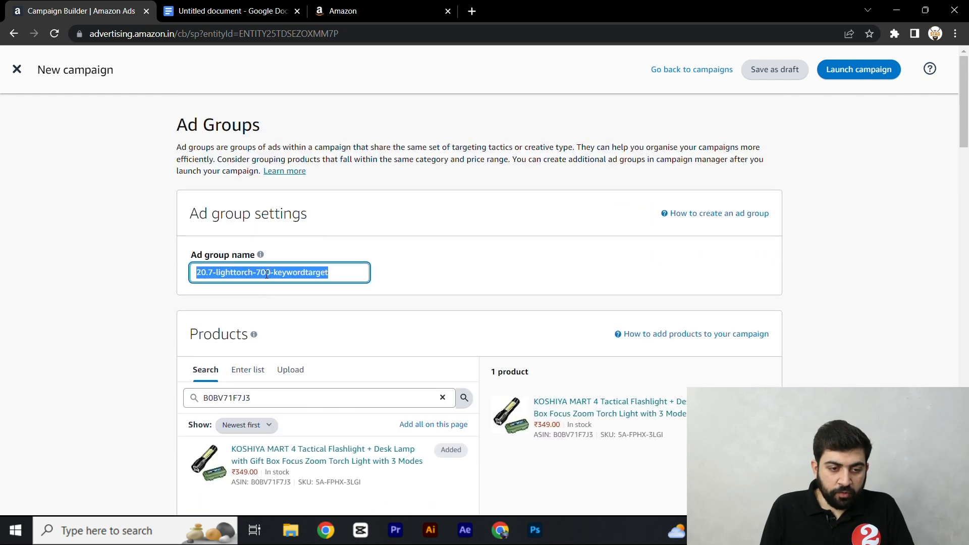
scroll(270, 325, down, 17)
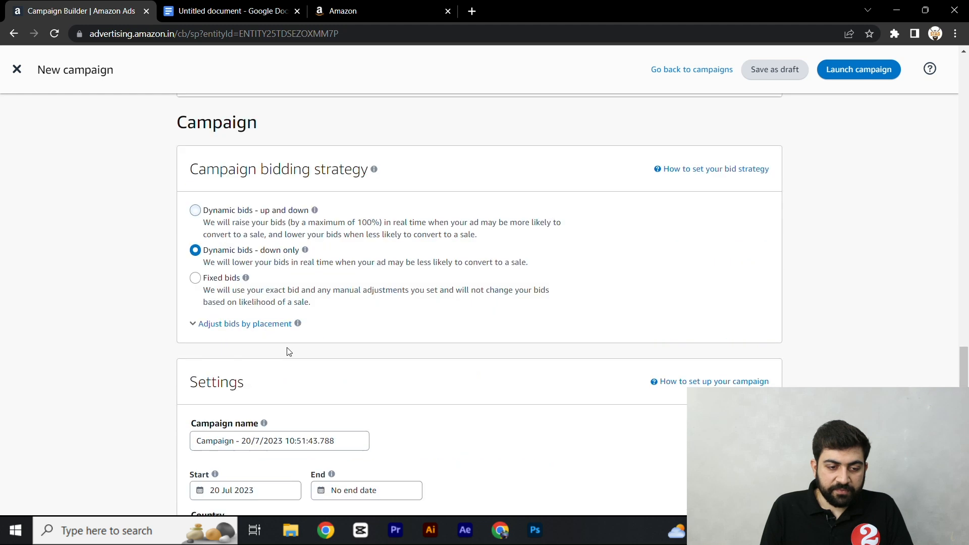
triple_click(267, 426)
key(ctrl+v)
scroll(280, 362, down, 3)
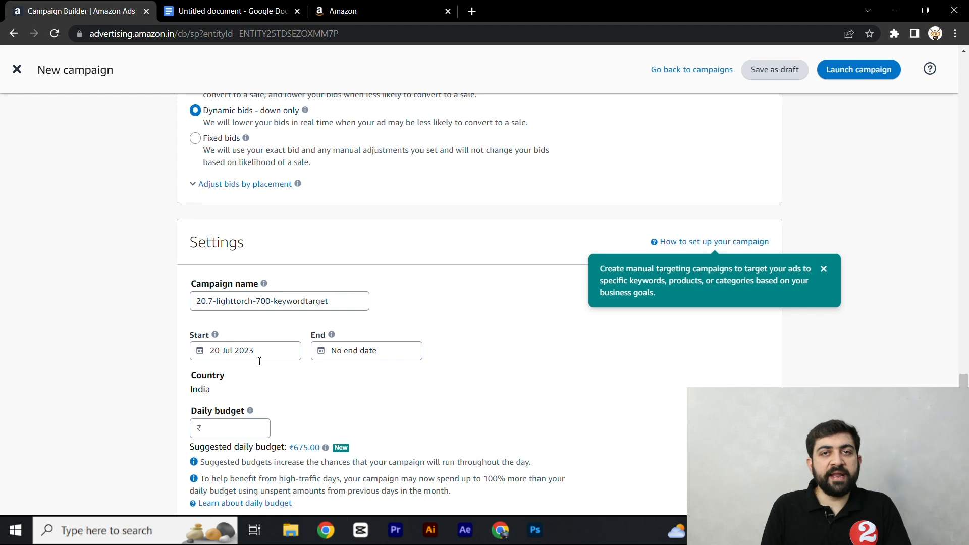
Enter a daily budget of ₹550 for the campaign and compare it with the suggested daily budget.
scroll(284, 358, down, 1)
click(235, 371)
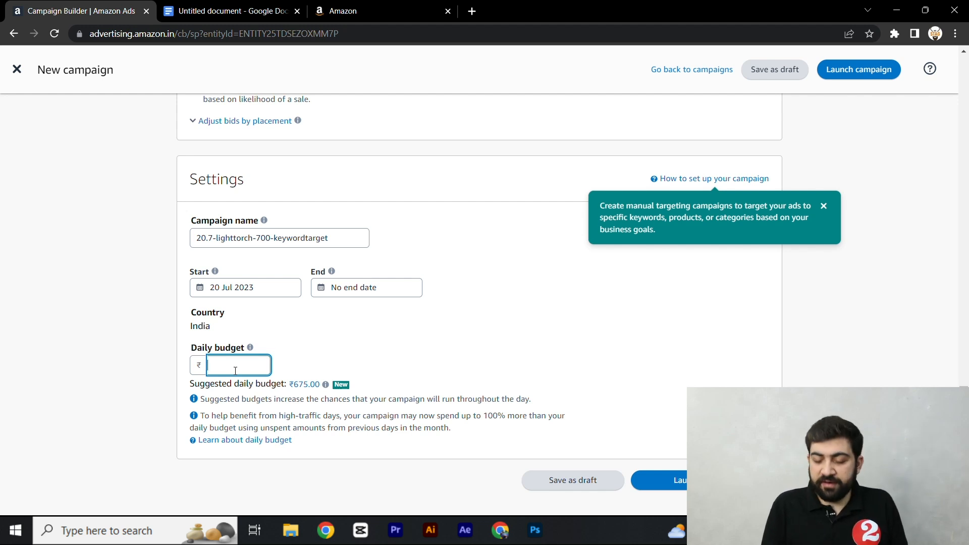
text(550)
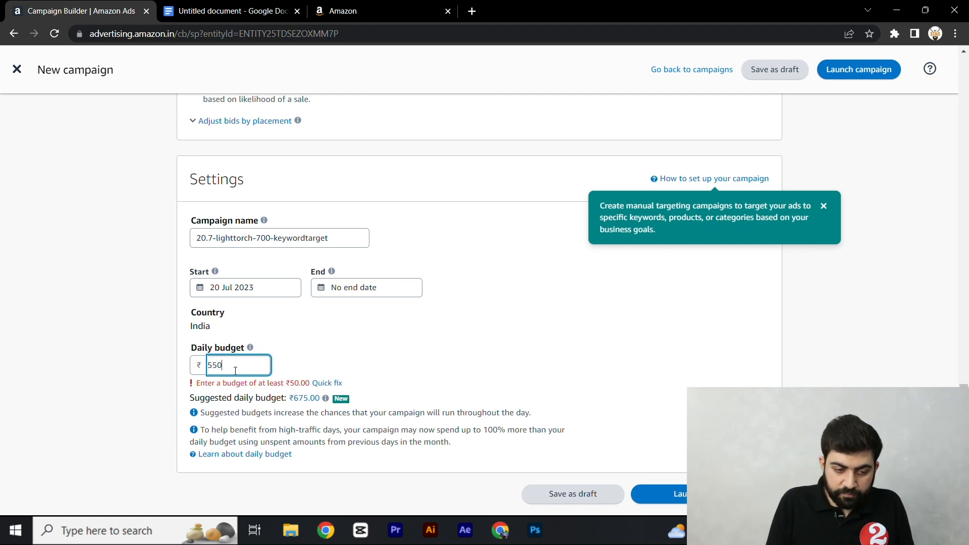
click(159, 396)
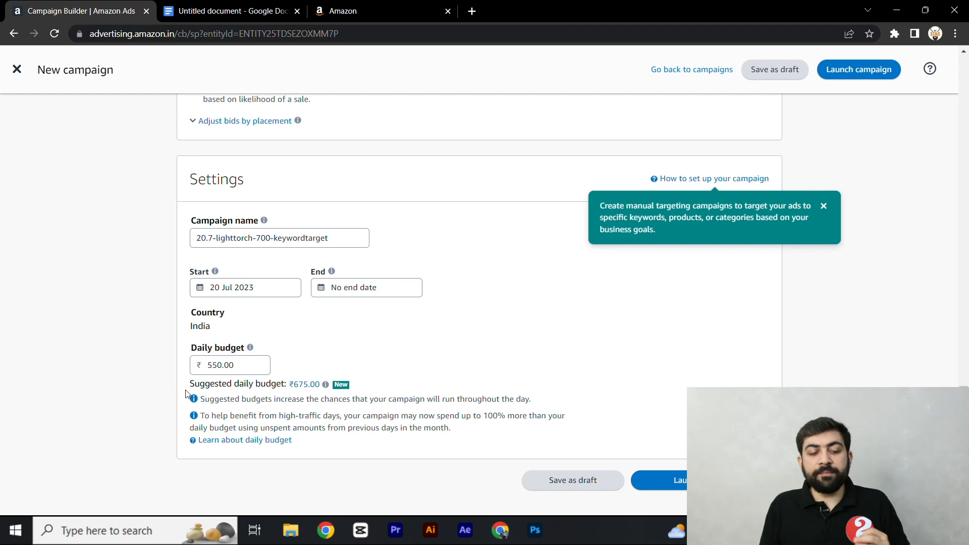
drag(194, 385, 310, 388)
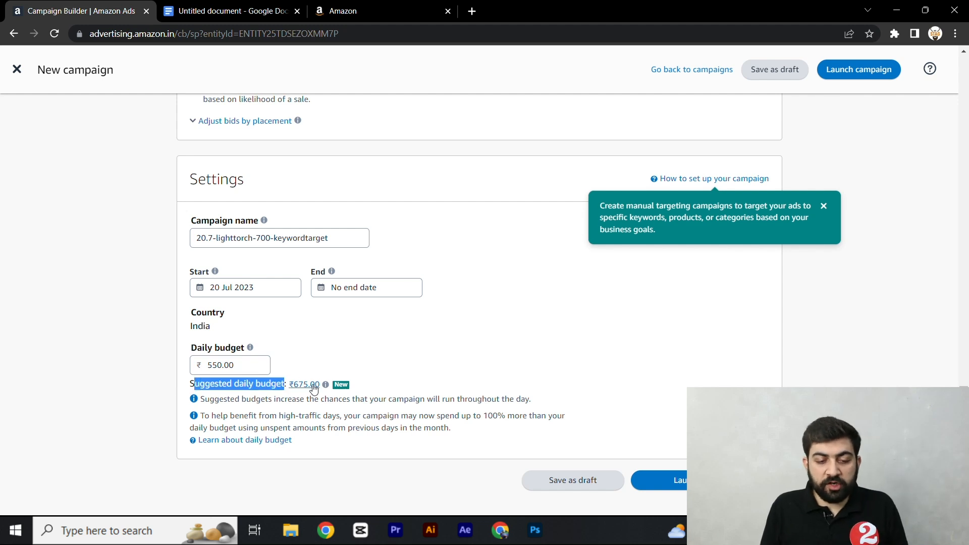
click(359, 374)
Set the campaign's daily budget to ₹700 and launch the campaign.
double_click(229, 367)
text(700)
click(100, 389)
scroll(223, 354, down, 2)
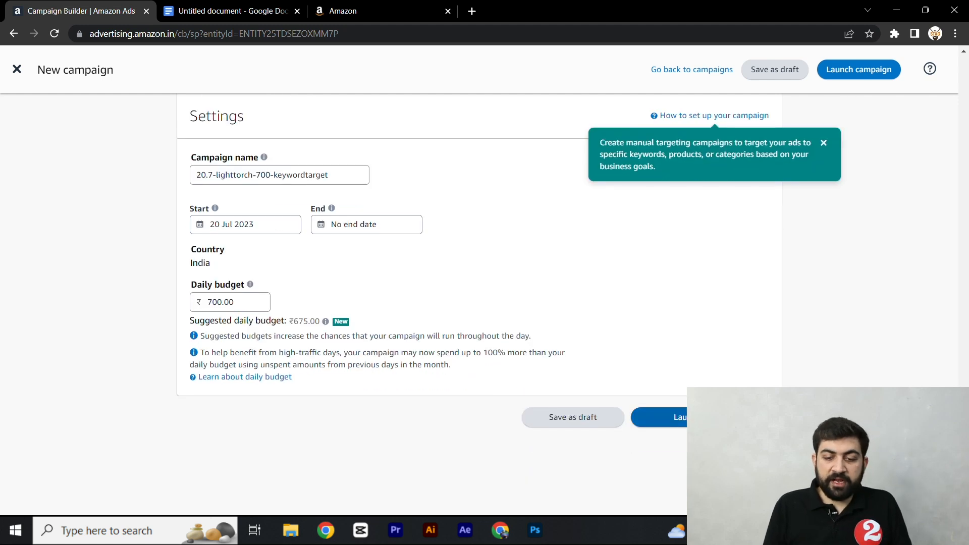
click(662, 418)
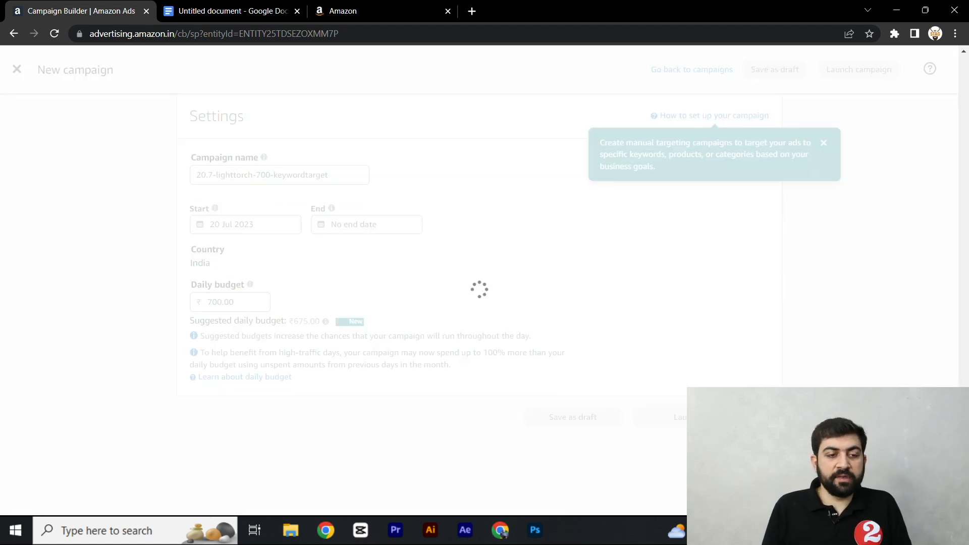